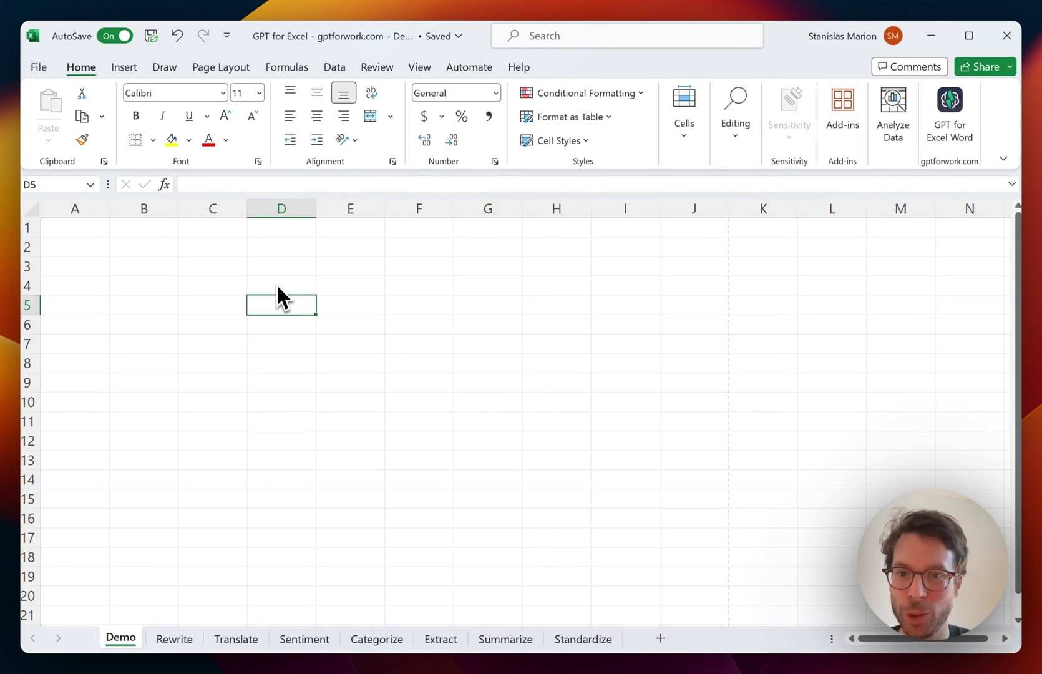
Enter =GPT("write a name for a dog") in D4 on the Demo sheet, returning Maximus
left_click(278, 286)
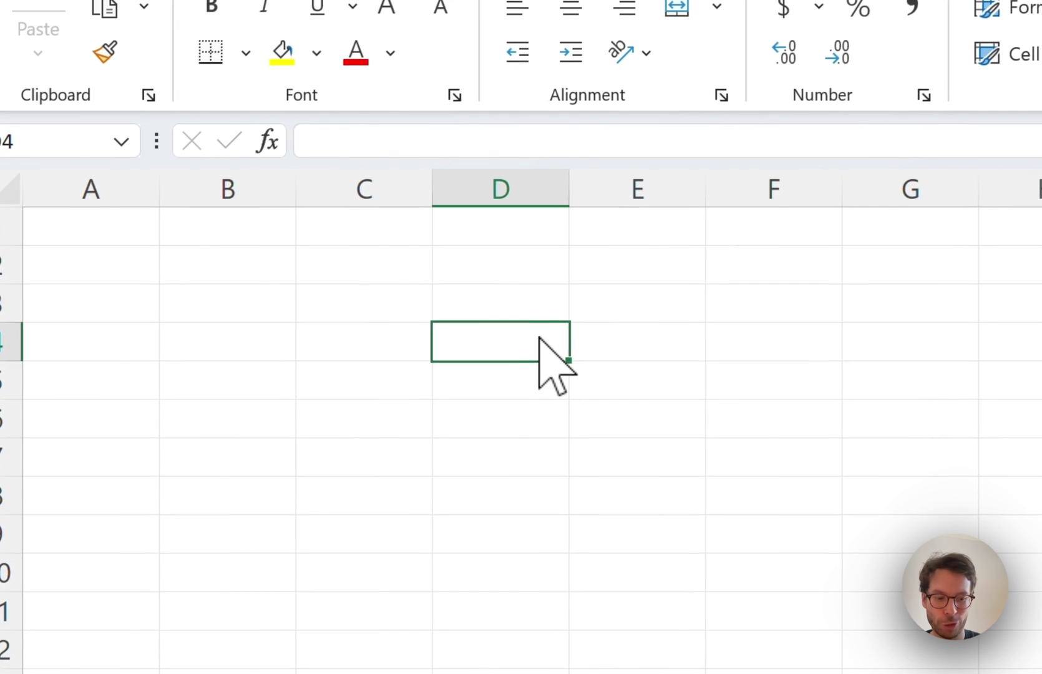
type("=gp")
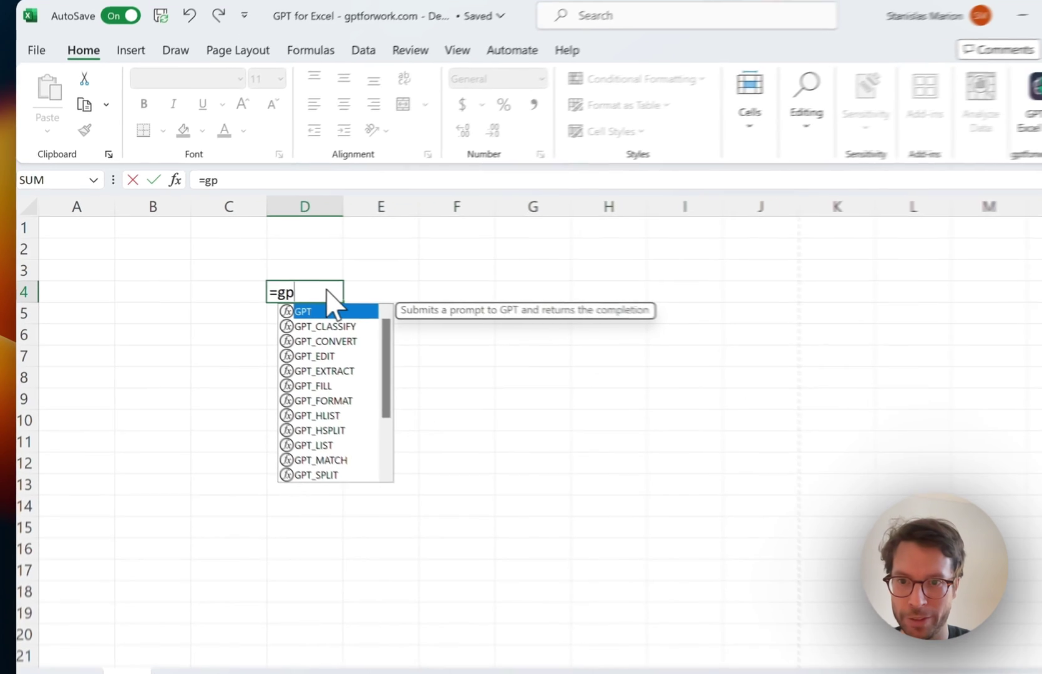
key("Tab")
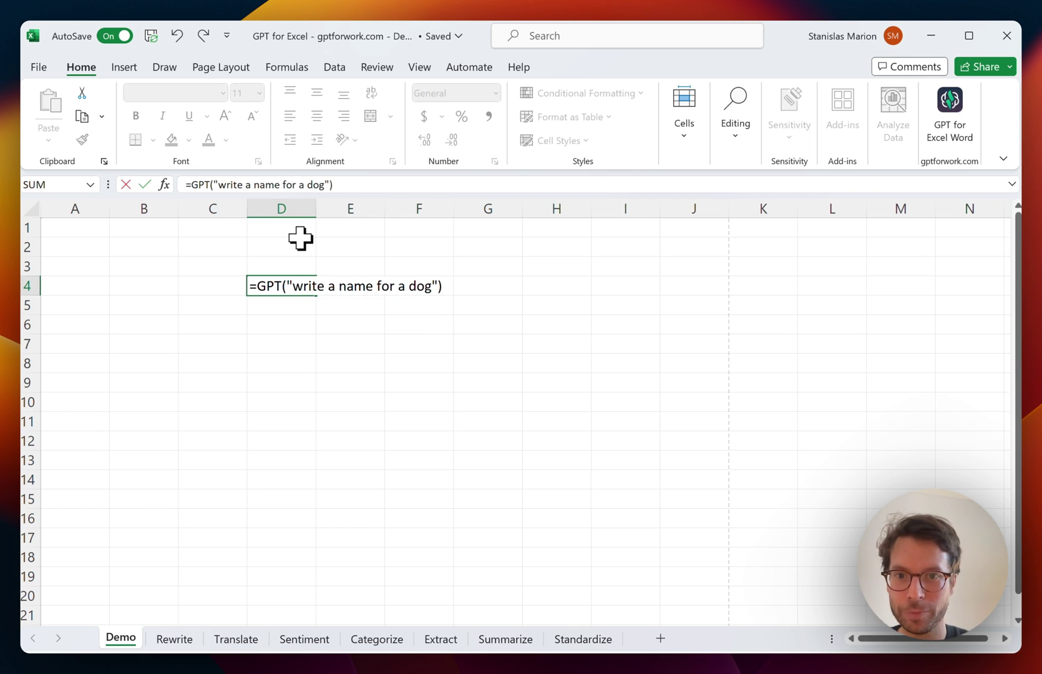
key("Return")
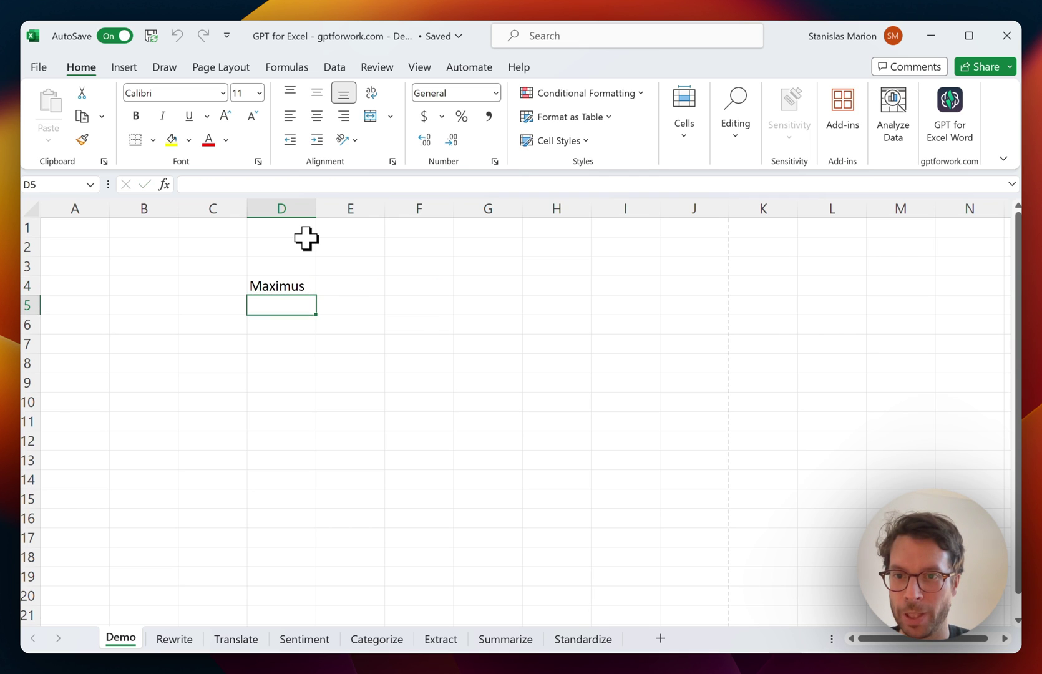
left_click(275, 291)
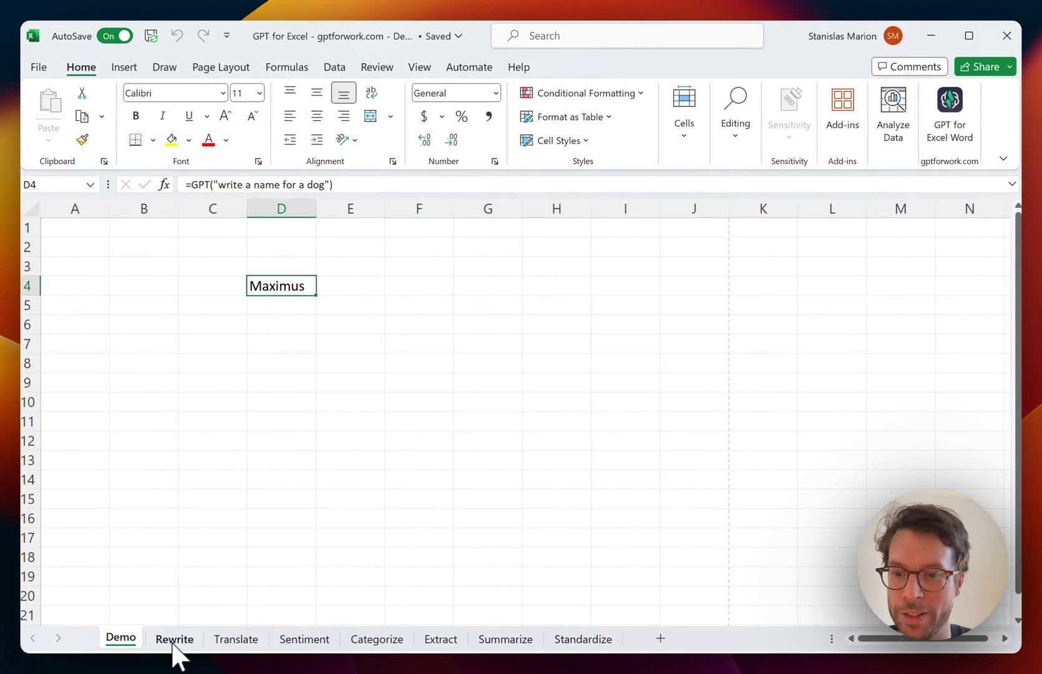
On the Rewrite sheet, enter =GPT("optimize this title for SEO",A2) in B2
left_click(174, 639)
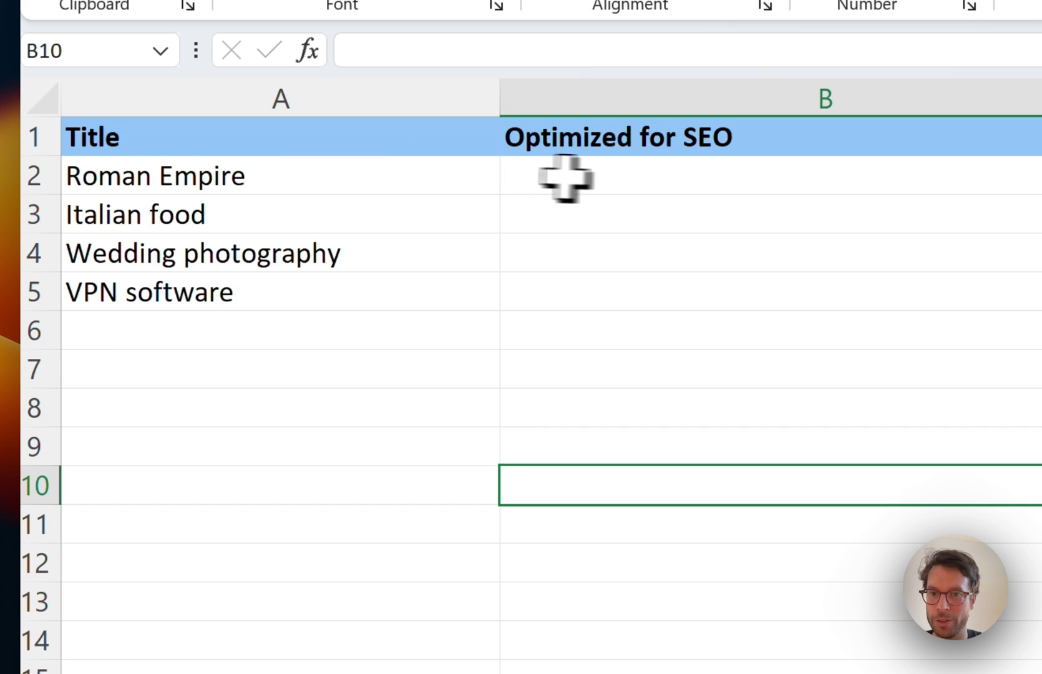
left_click(618, 178)
type("=")
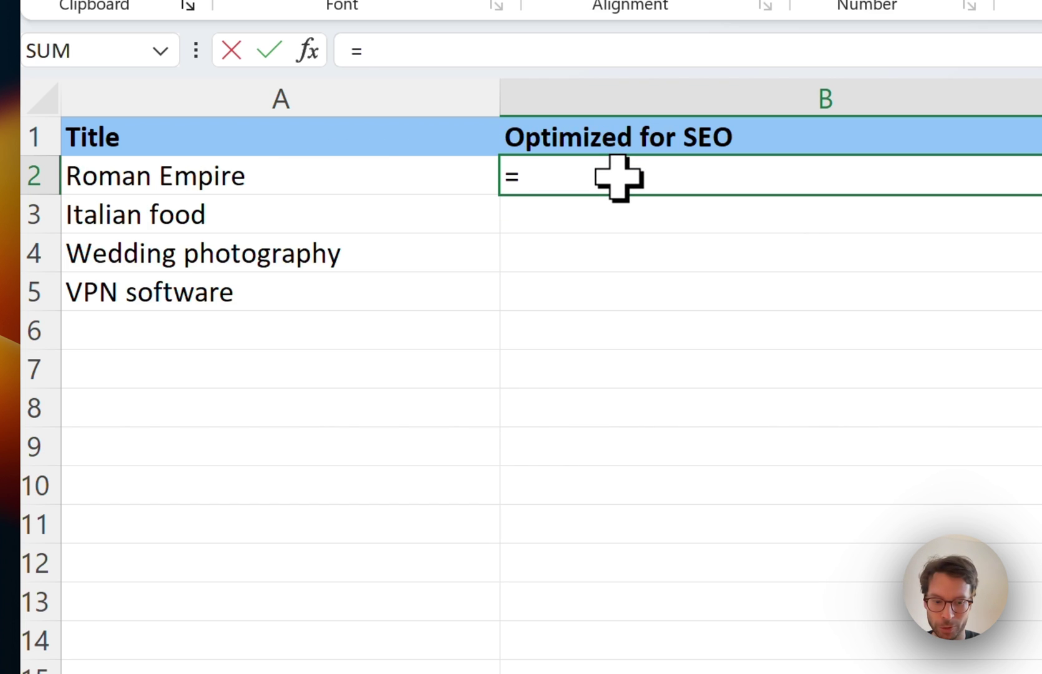
type("gp")
key("Tab")
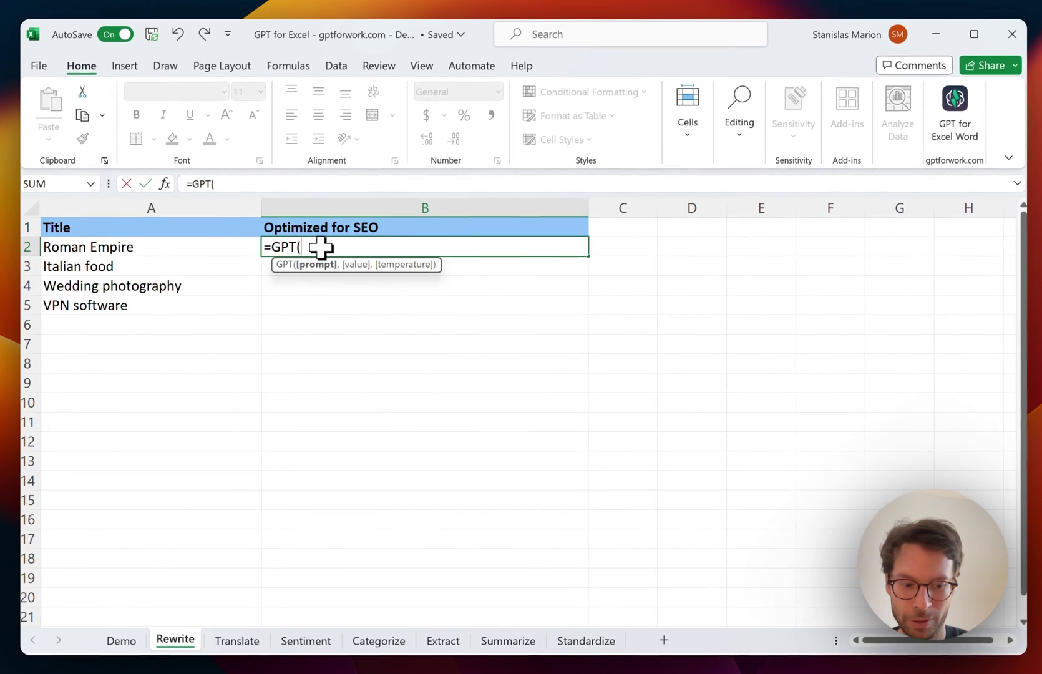
type("\"optimize this title for SEO")
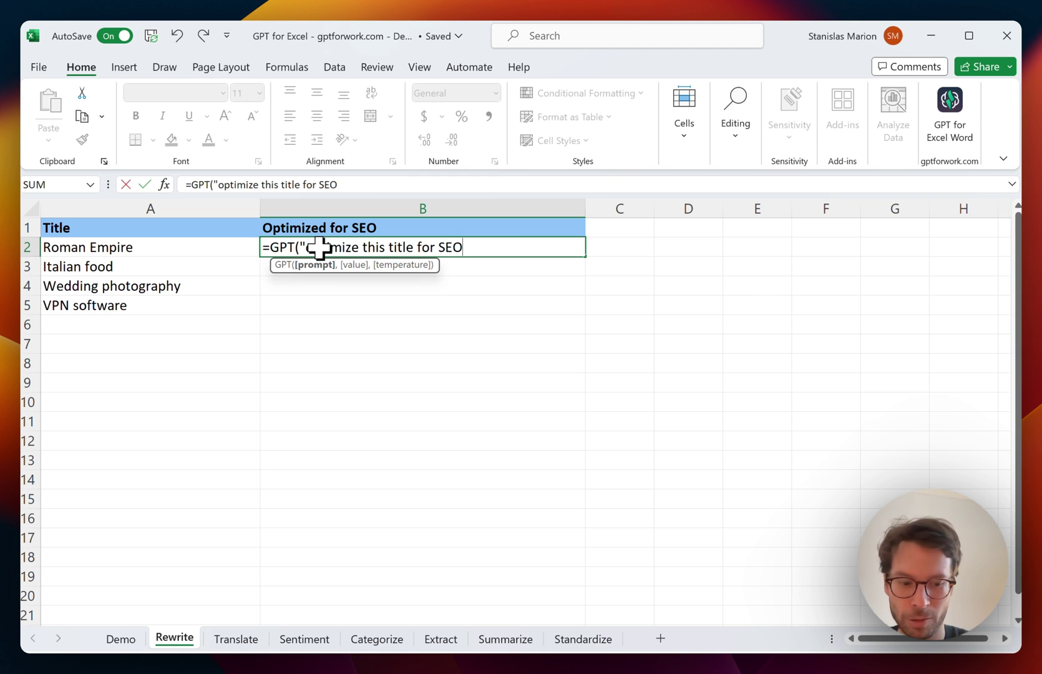
type("\",")
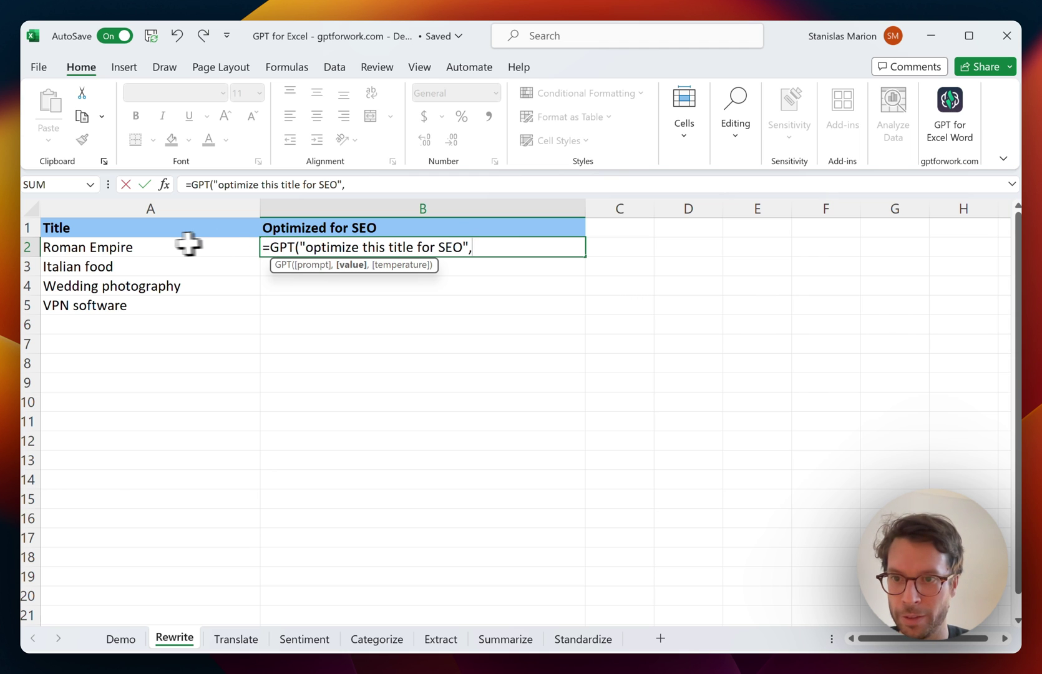
left_click(124, 247)
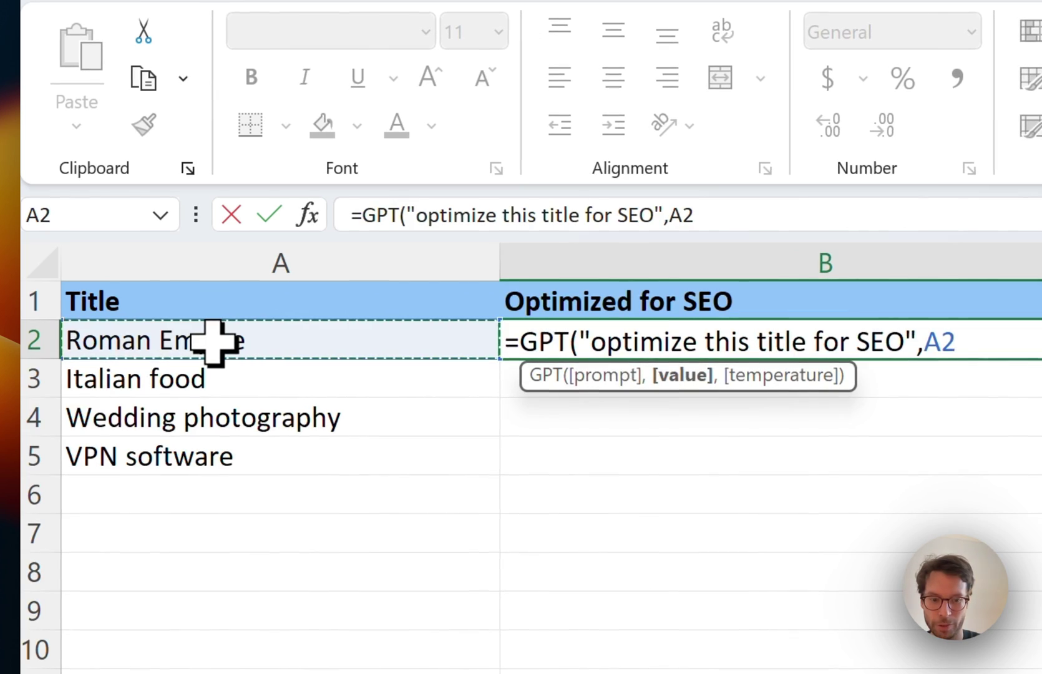
type(")")
key("Return")
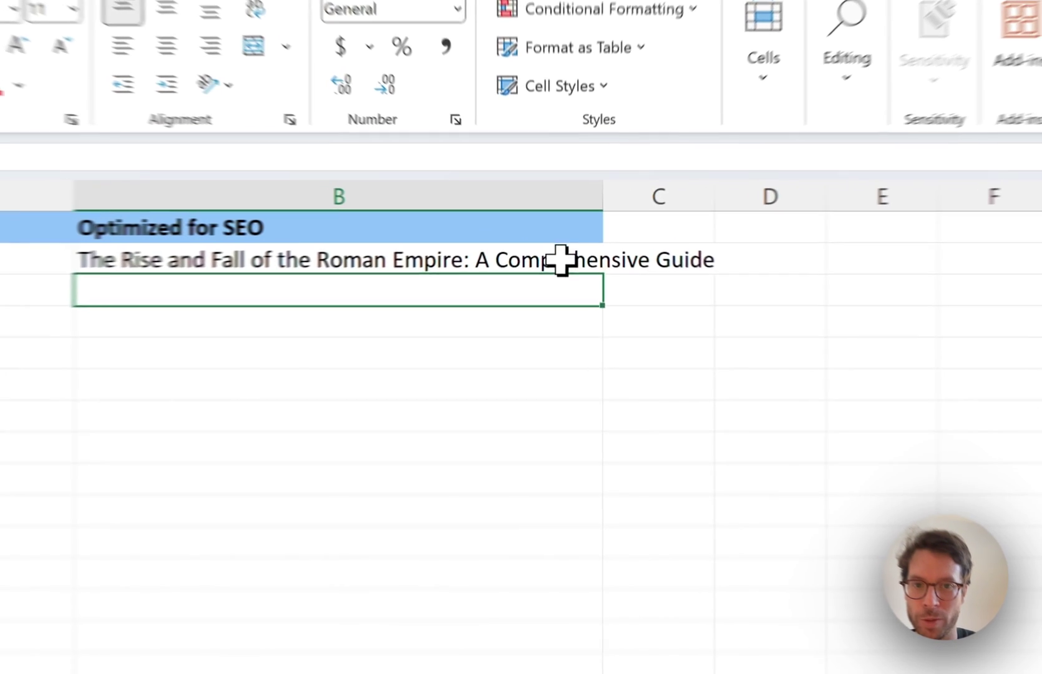
Fill the SEO title formula from B2 down through B5
left_click(563, 251)
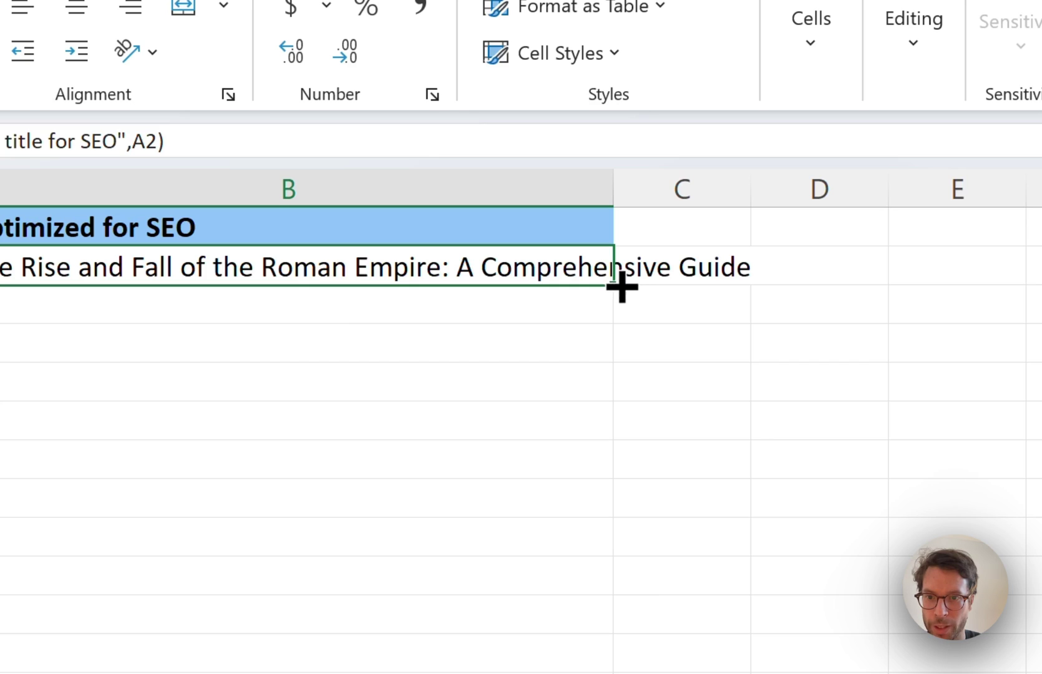
left_click_drag(622, 287, 605, 405)
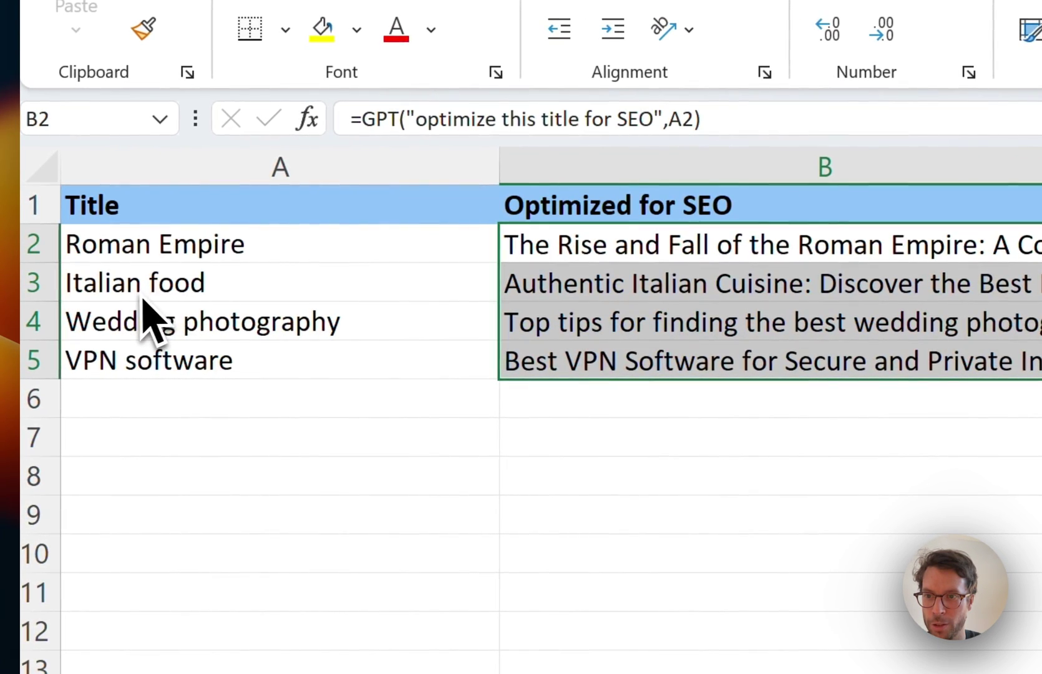
left_click(518, 291)
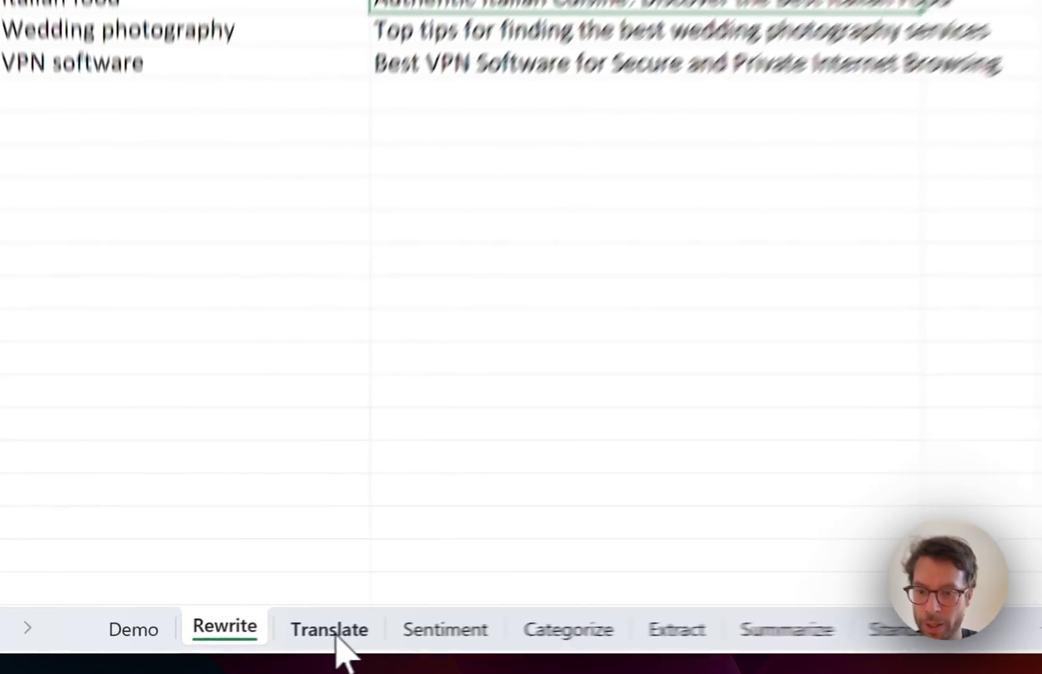
On the Translate sheet, enter =GPT_TRANSLATE(A2,"french","english") in B2
left_click(240, 642)
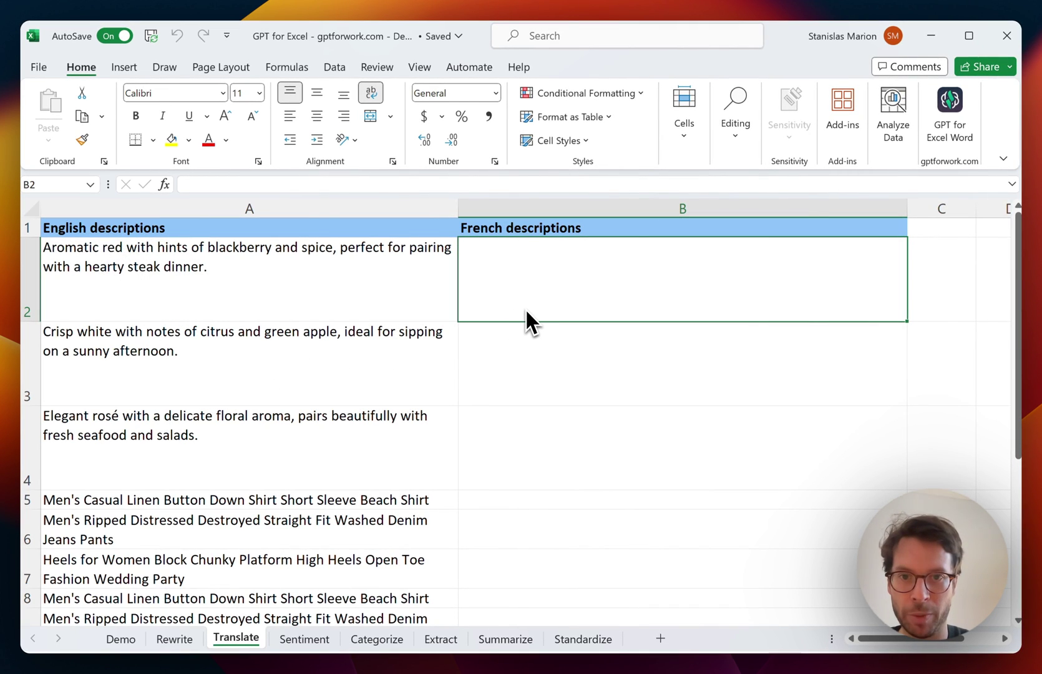
type("=g")
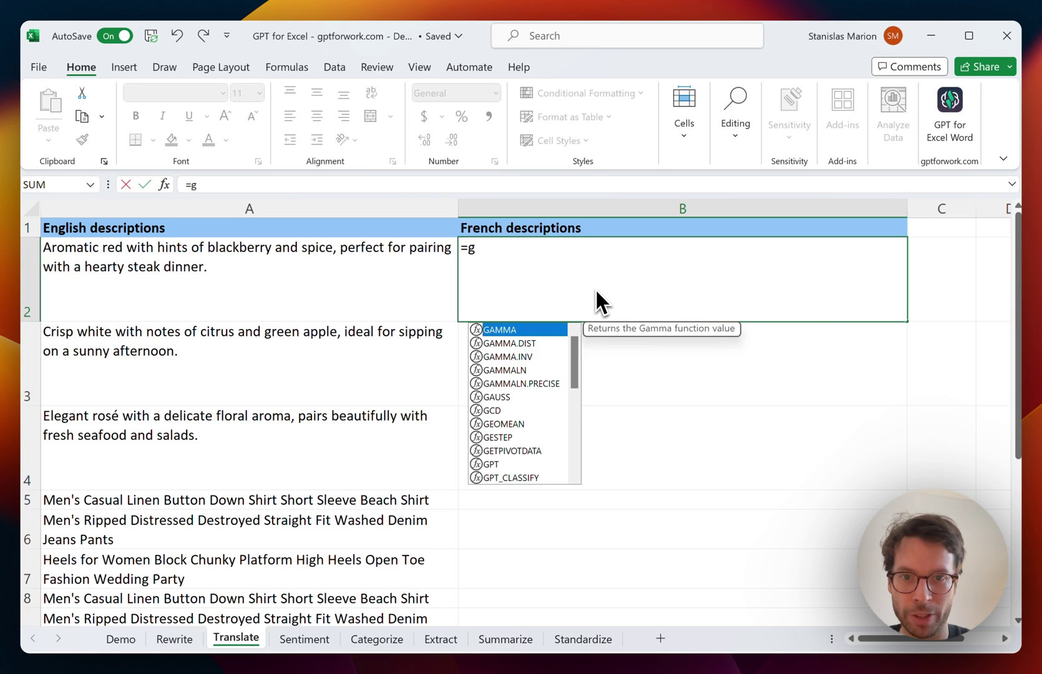
type("pt_tr")
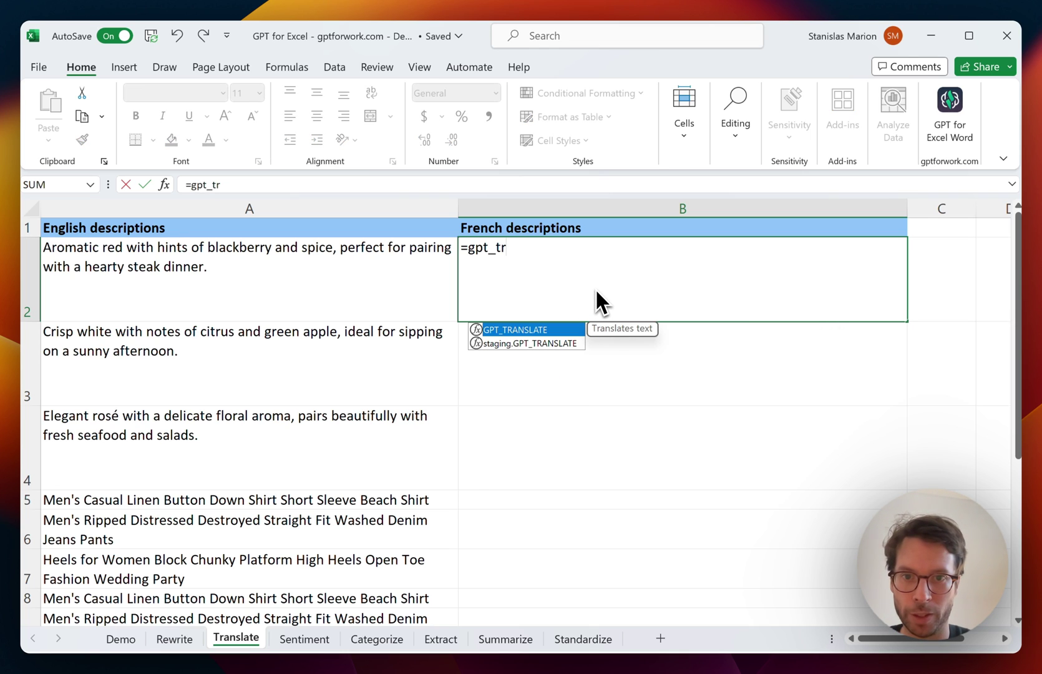
key("Tab")
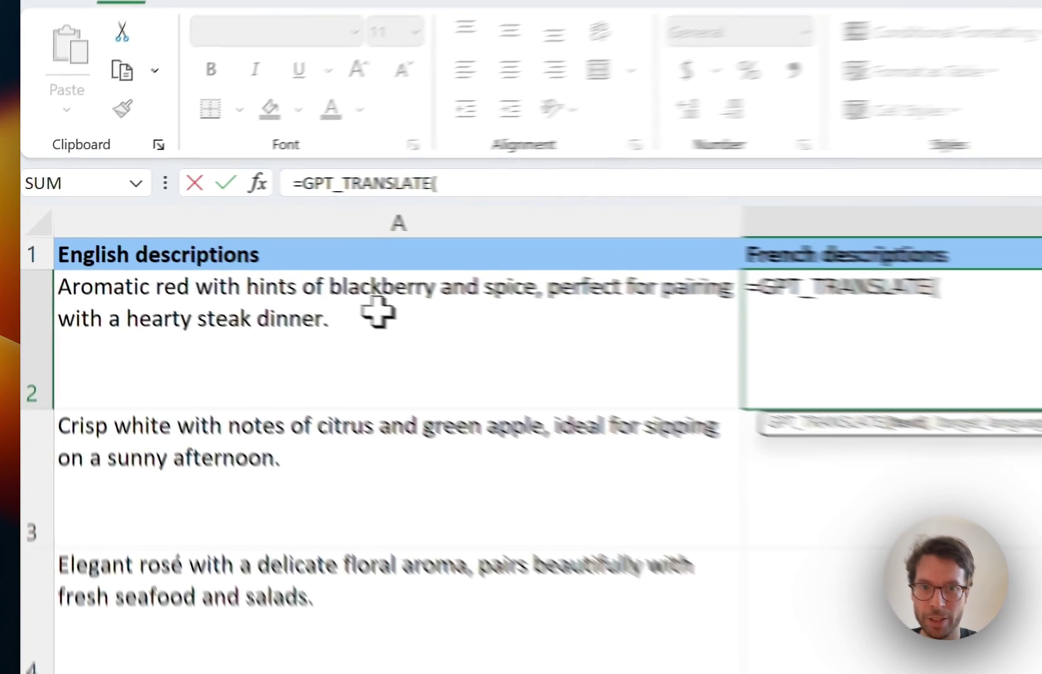
left_click(236, 263)
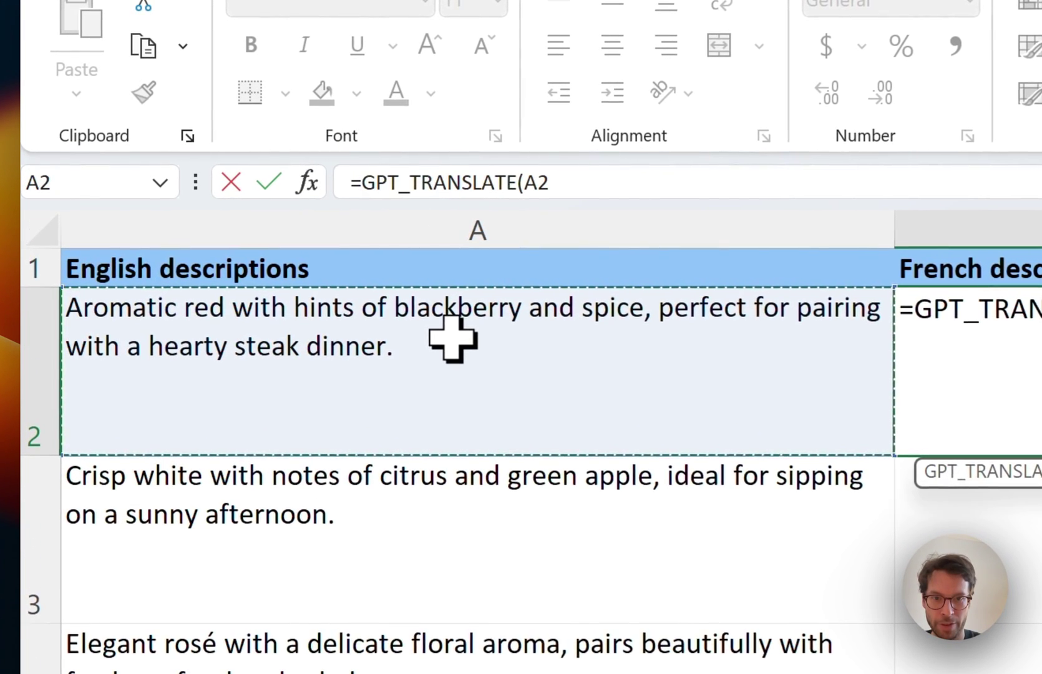
type(",")
type("\"french\"")
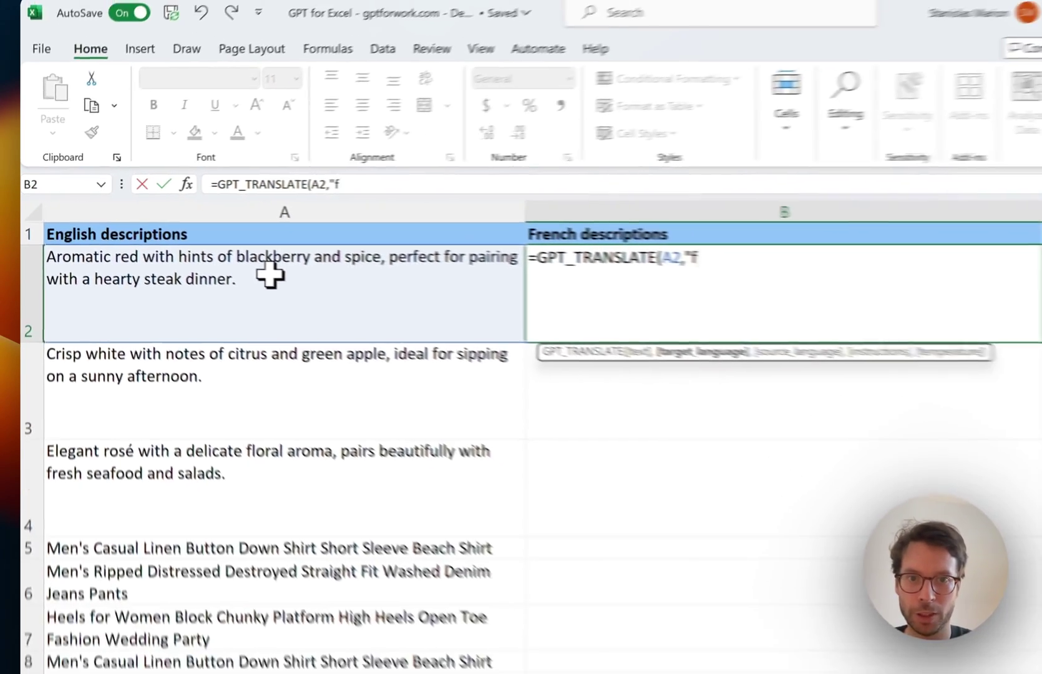
type(",")
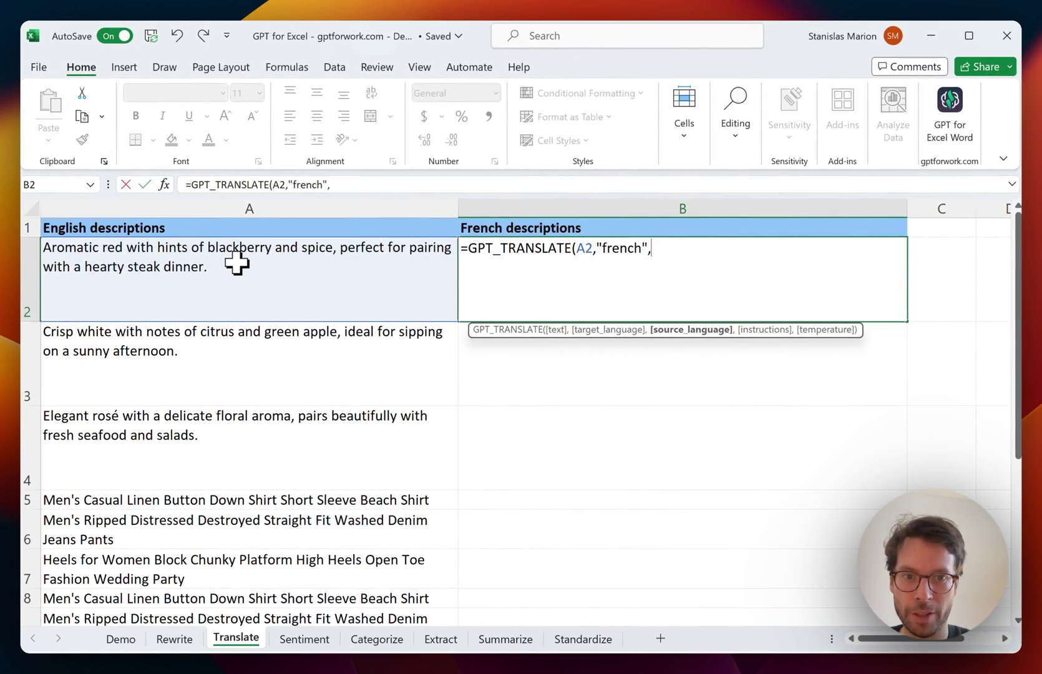
type("\"english\"")
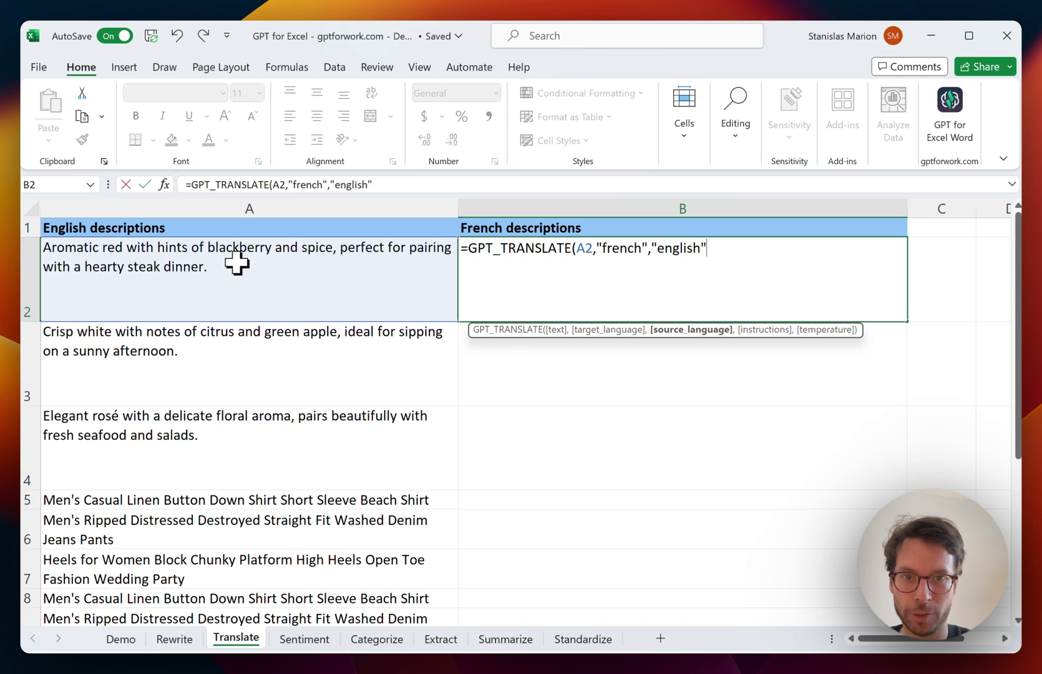
type(")")
key("Return")
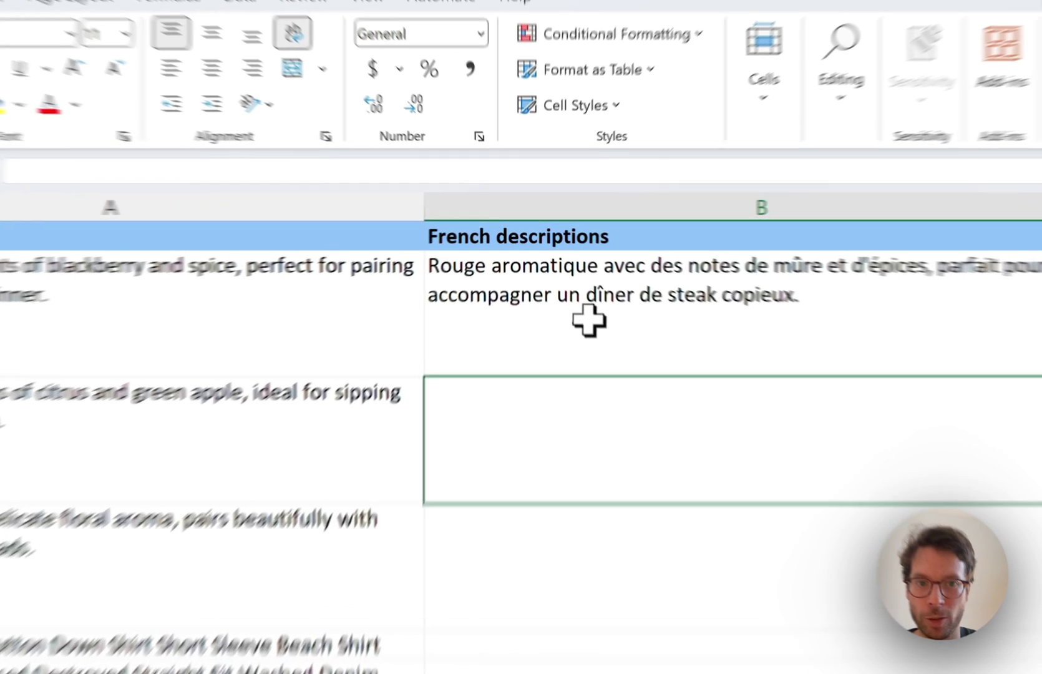
Fill the translation formula down the rest of column B
left_click(589, 321)
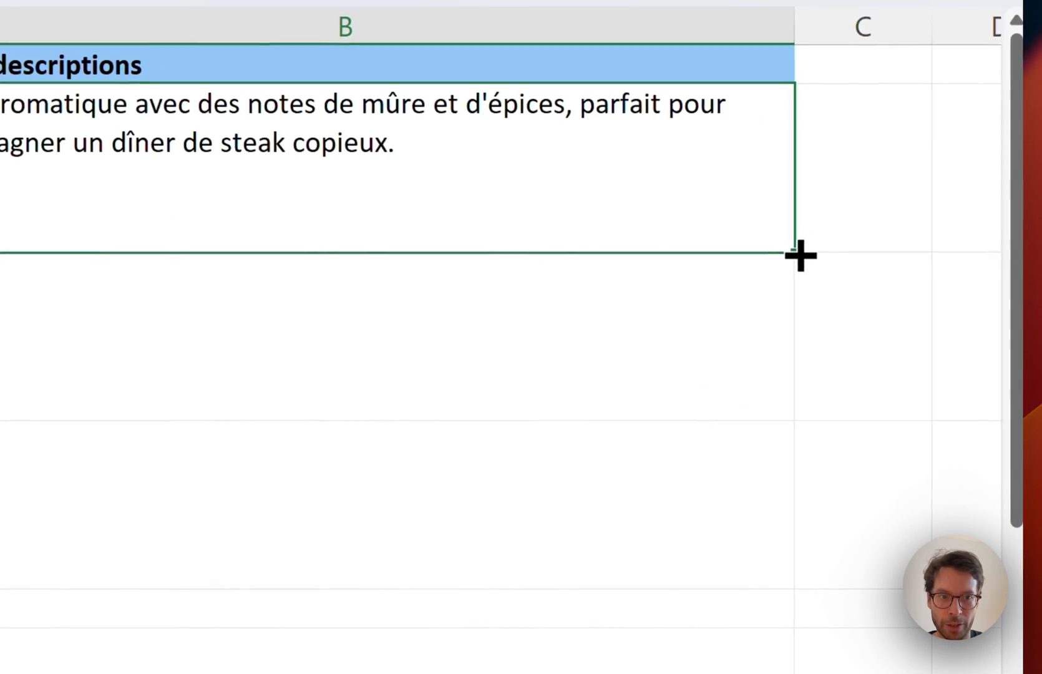
double_click(798, 254)
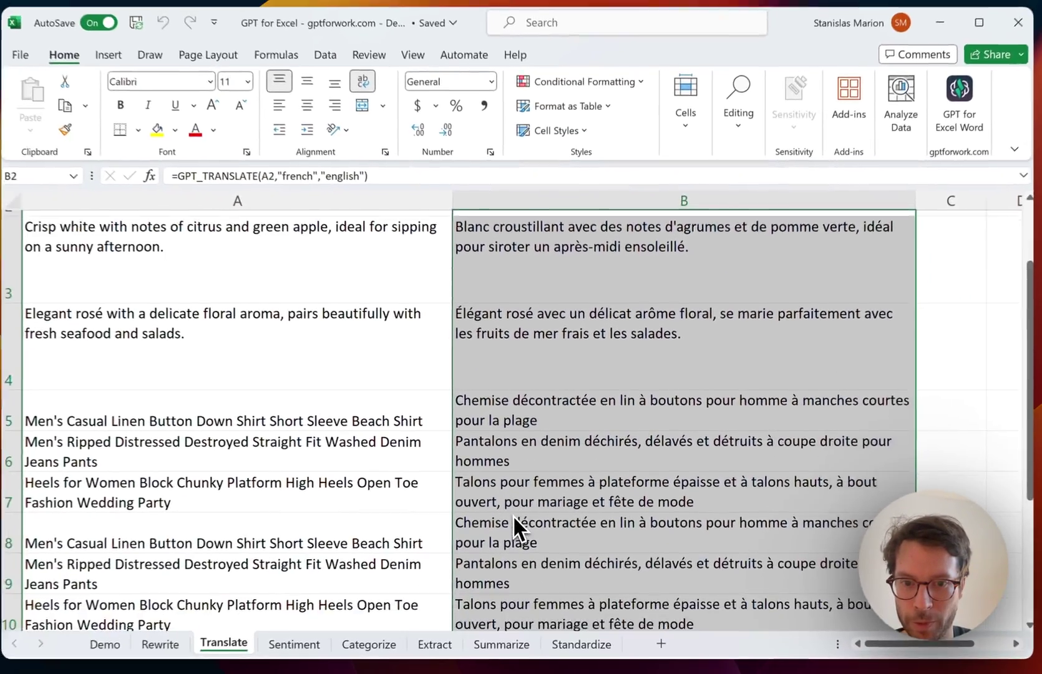
scroll(516, 516, "down", 1)
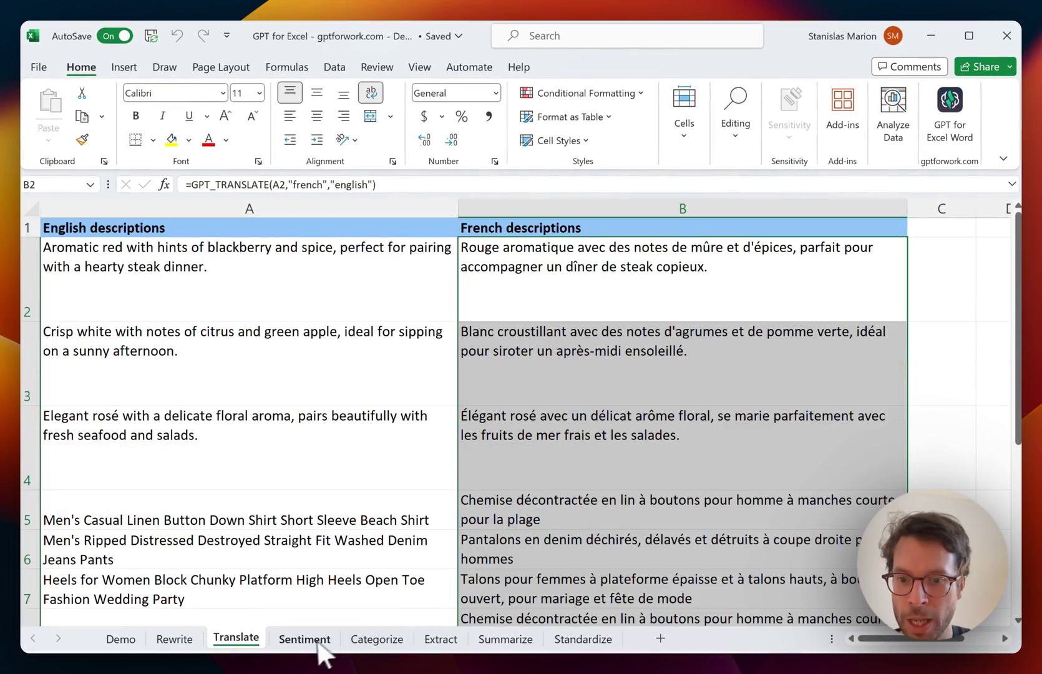
On the Sentiment sheet, enter =GPT(translate to french,A2) in B2
left_click(305, 638)
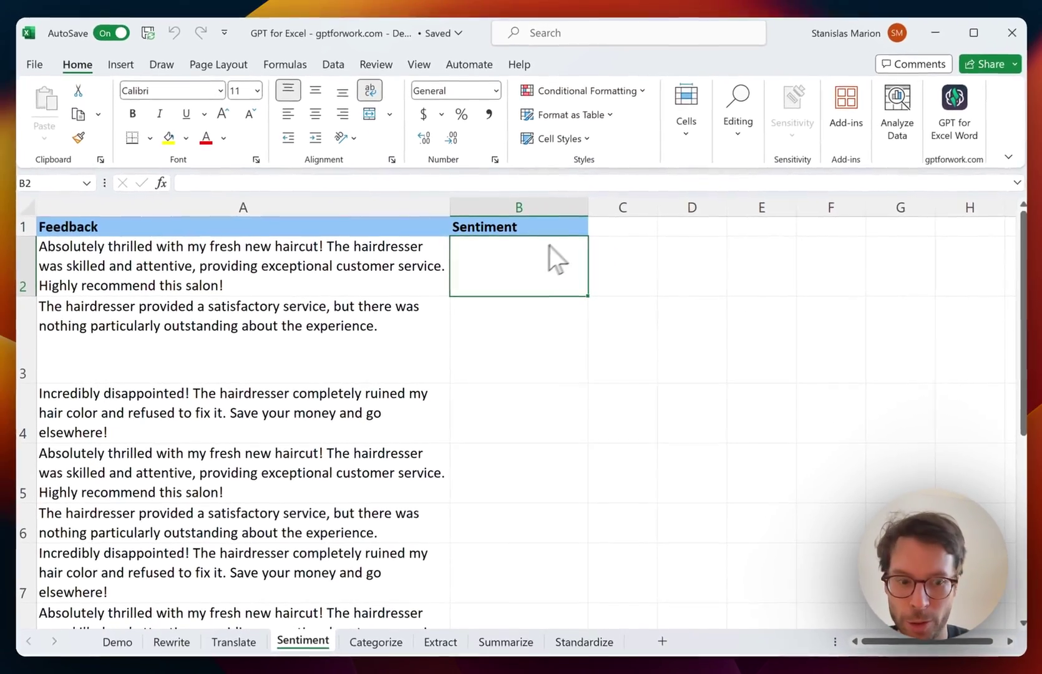
type("=")
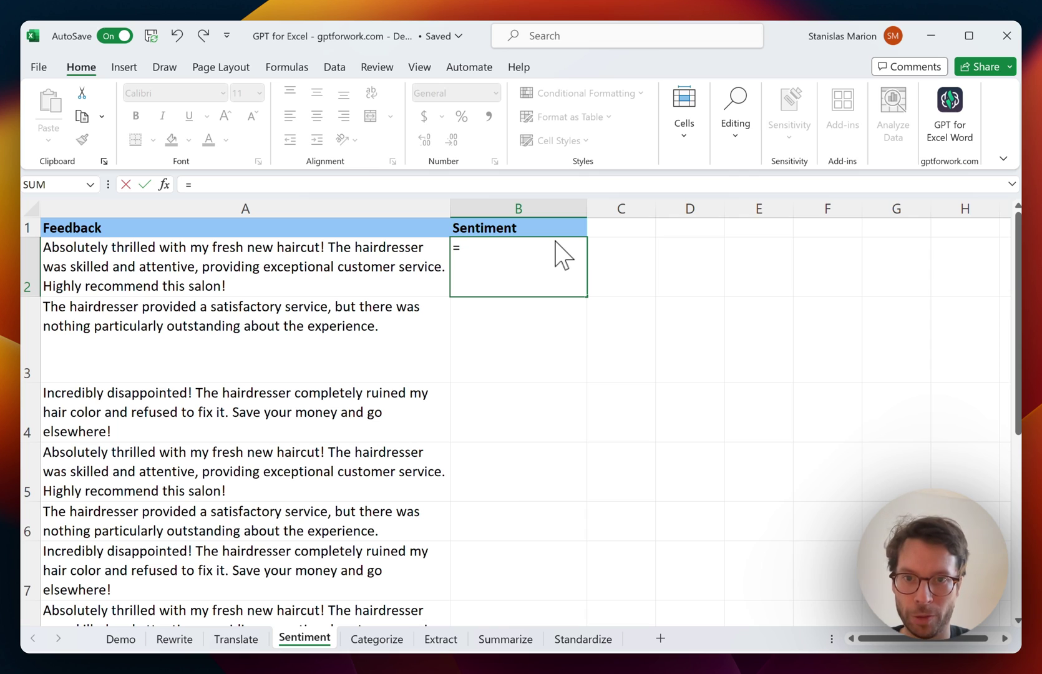
type("gpt")
key("Tab")
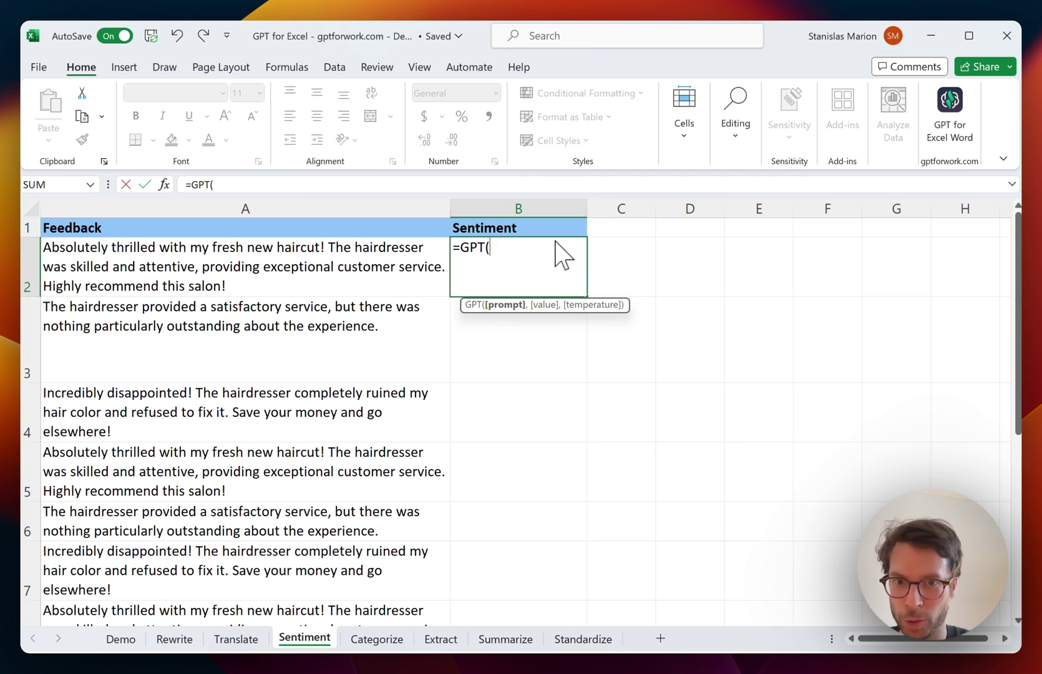
type("translate to fren")
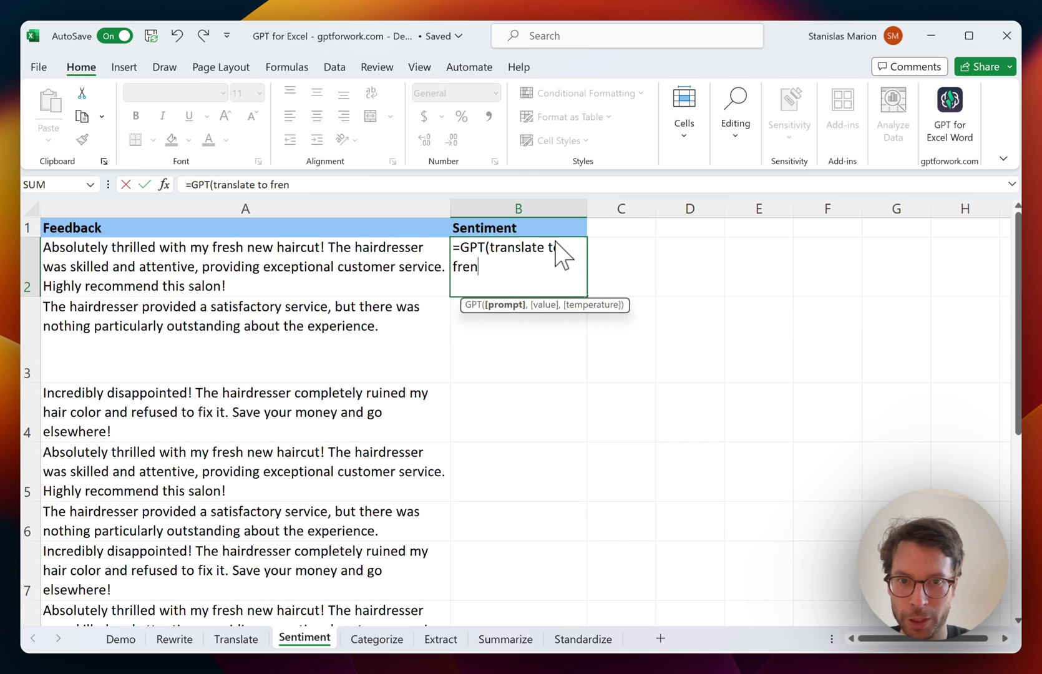
type("ch,")
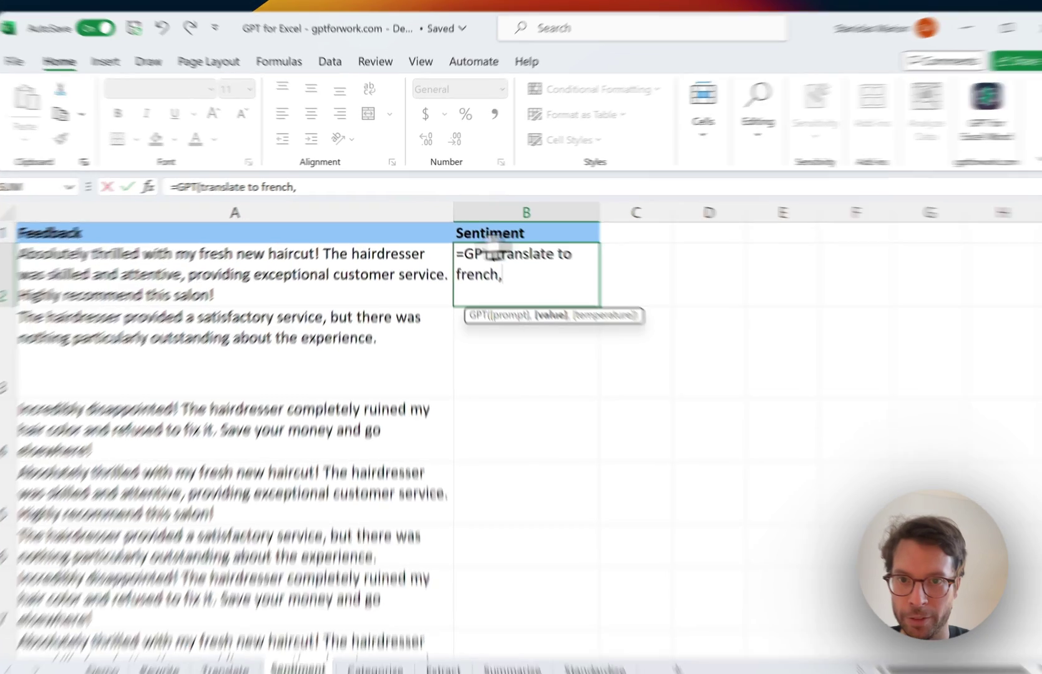
left_click(343, 259)
type(")")
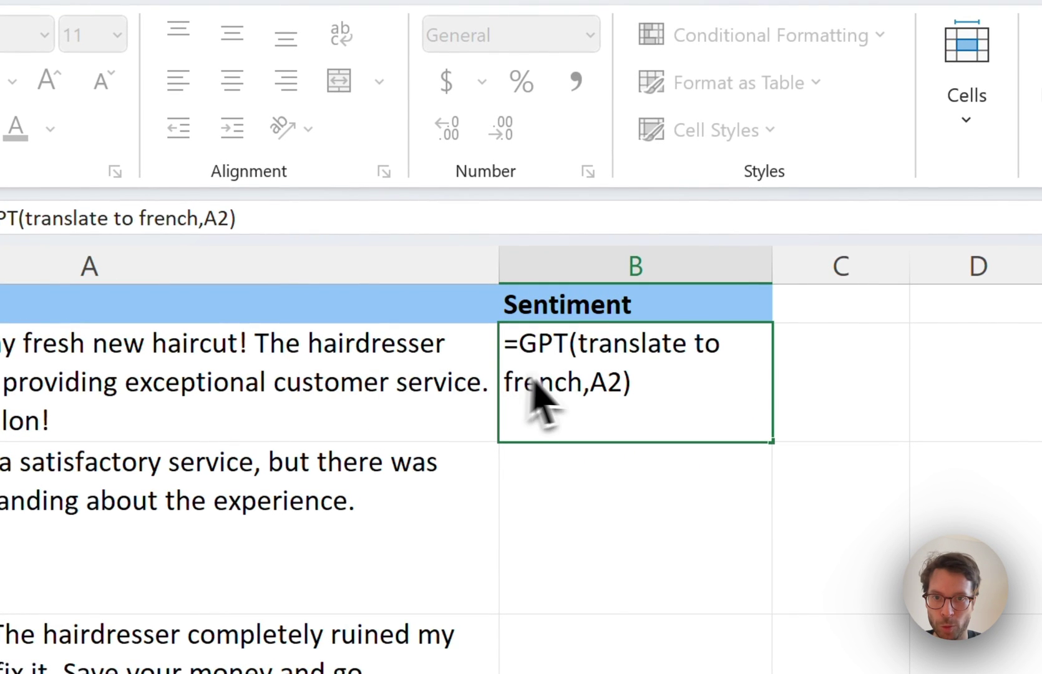
key("Return")
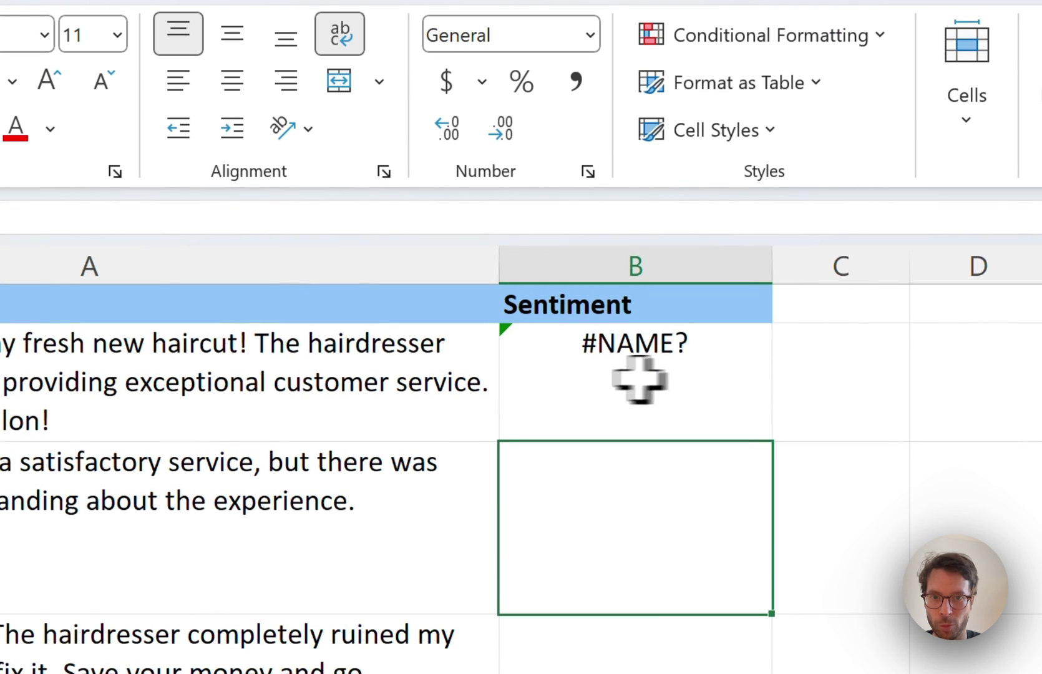
Fix the #NAME? error by adding quotes around "translate to french" in B2's formula
left_click(636, 372)
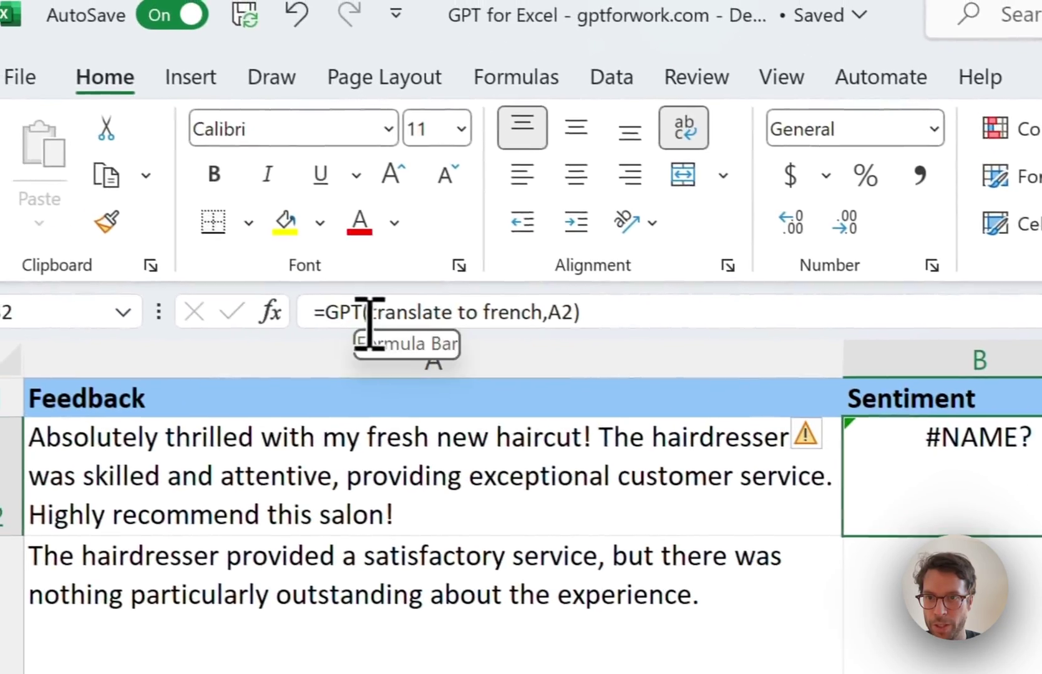
left_click(368, 315)
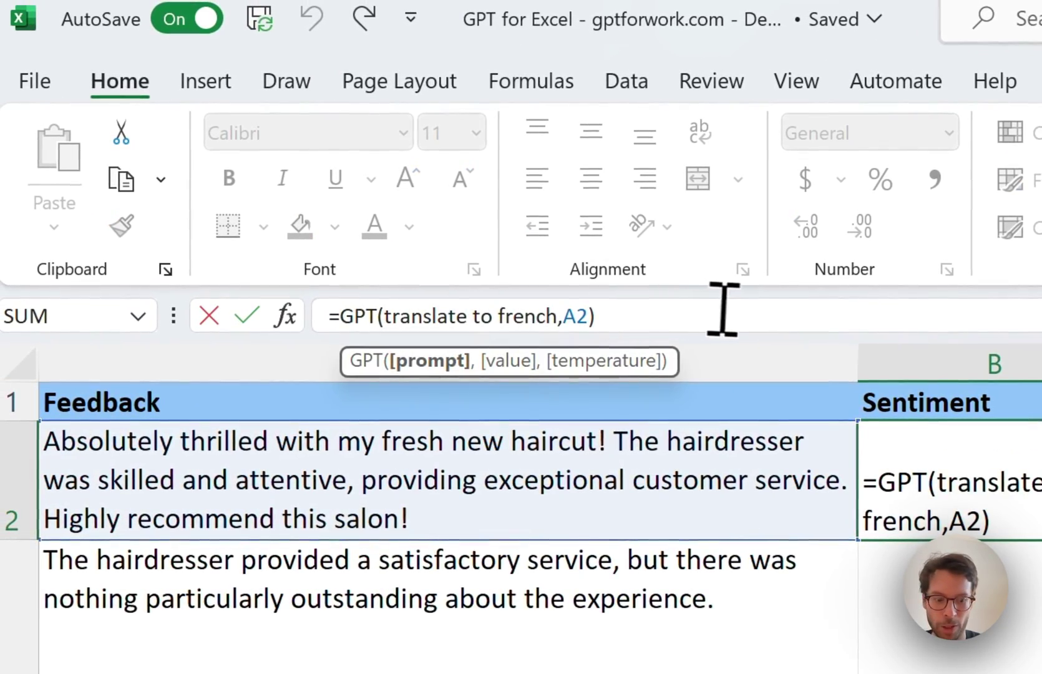
type("\"")
key("ctrl+Right")
key("ctrl+Right")
key("ctrl+Right")
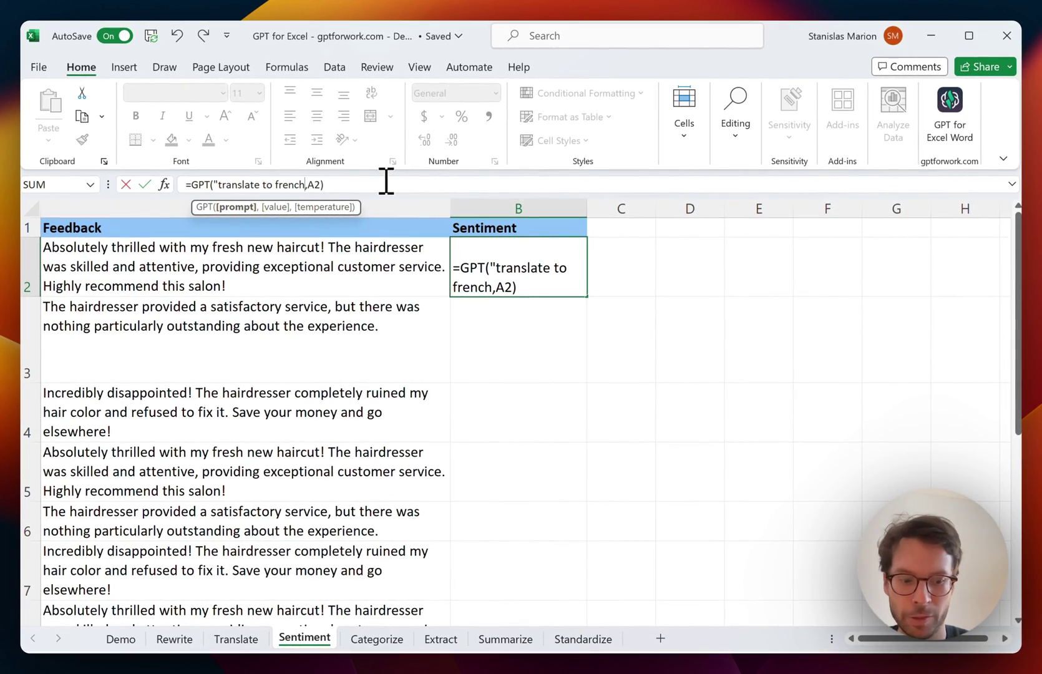
type("\"")
key("Return")
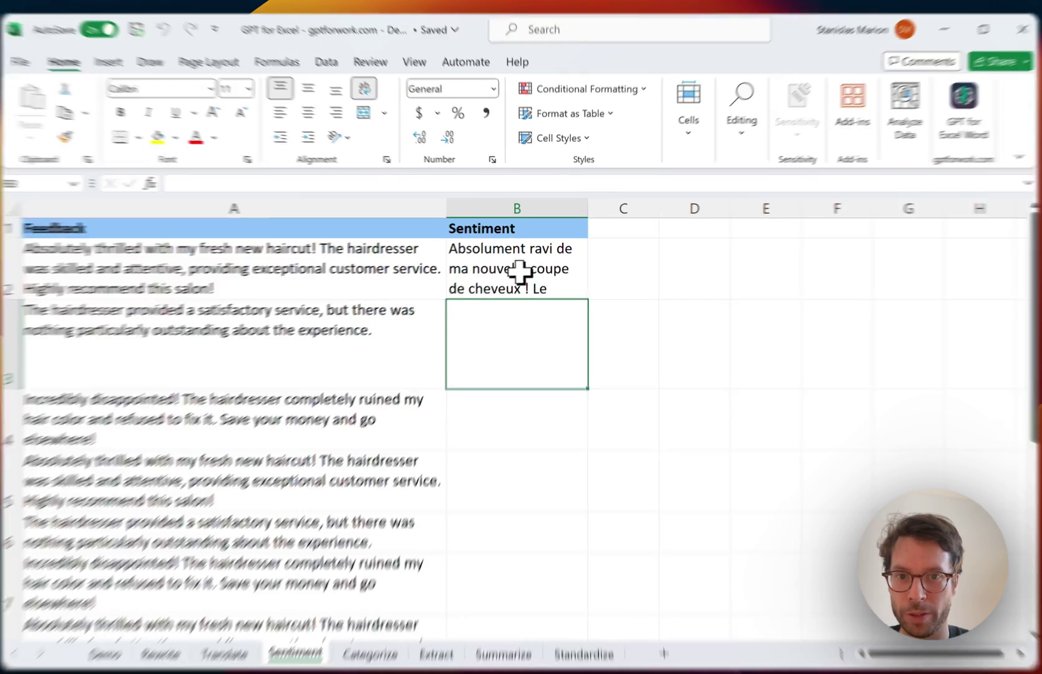
Swap the comma before A2 for a semicolon in B2's formula, then clear B2
left_click(545, 278)
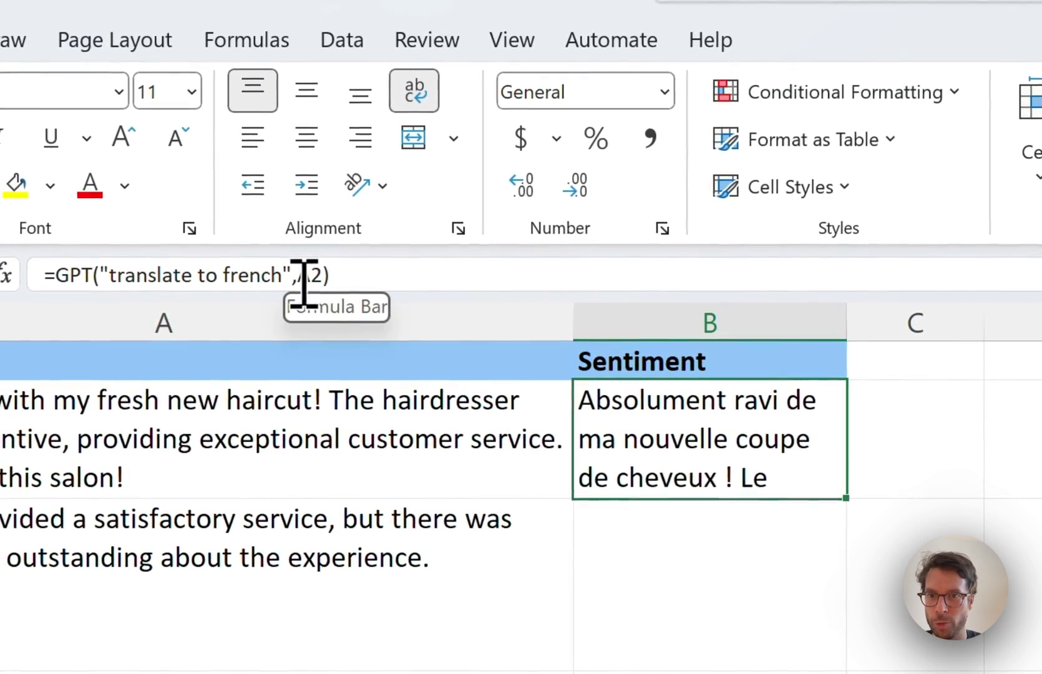
left_click(304, 281)
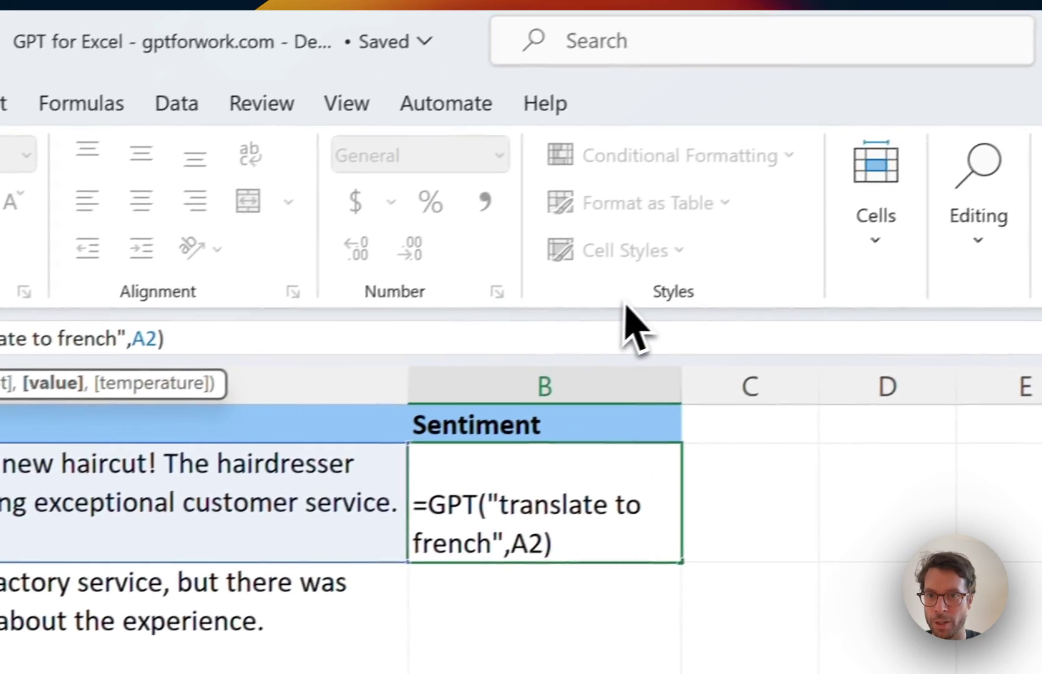
key("BackSpace")
type(";")
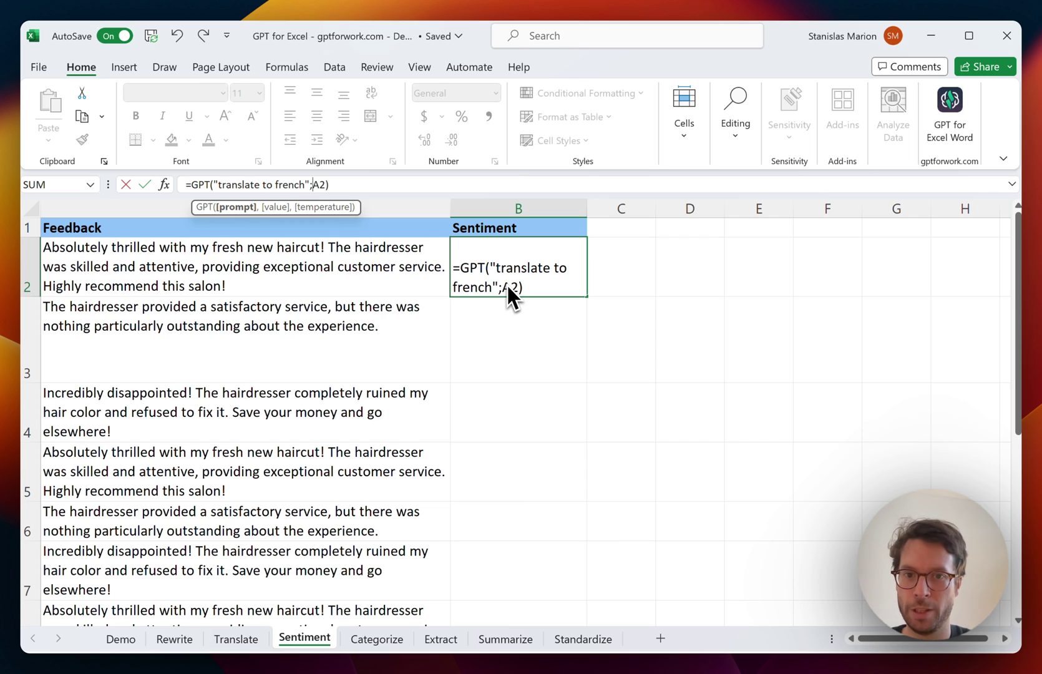
key("ctrl+Return")
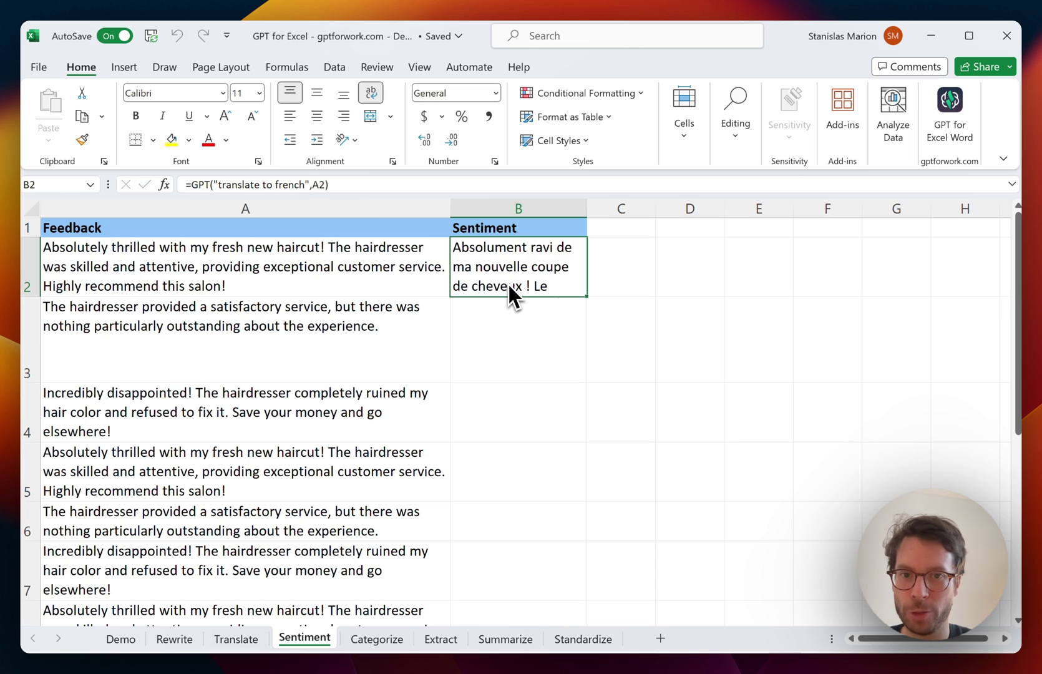
key("ctrl+z")
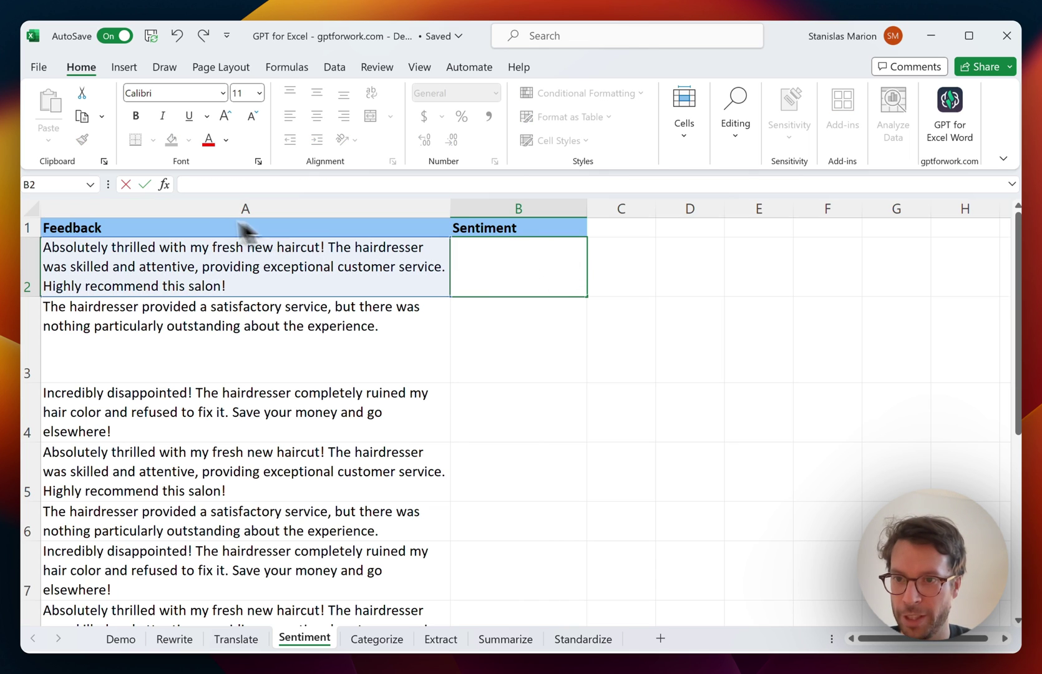
Enter =GPT_CLASSIFY(A2,"positive, negative, neutral") in B2, which returns positive
scroll(209, 390, "down", 3)
scroll(209, 390, "up", 3)
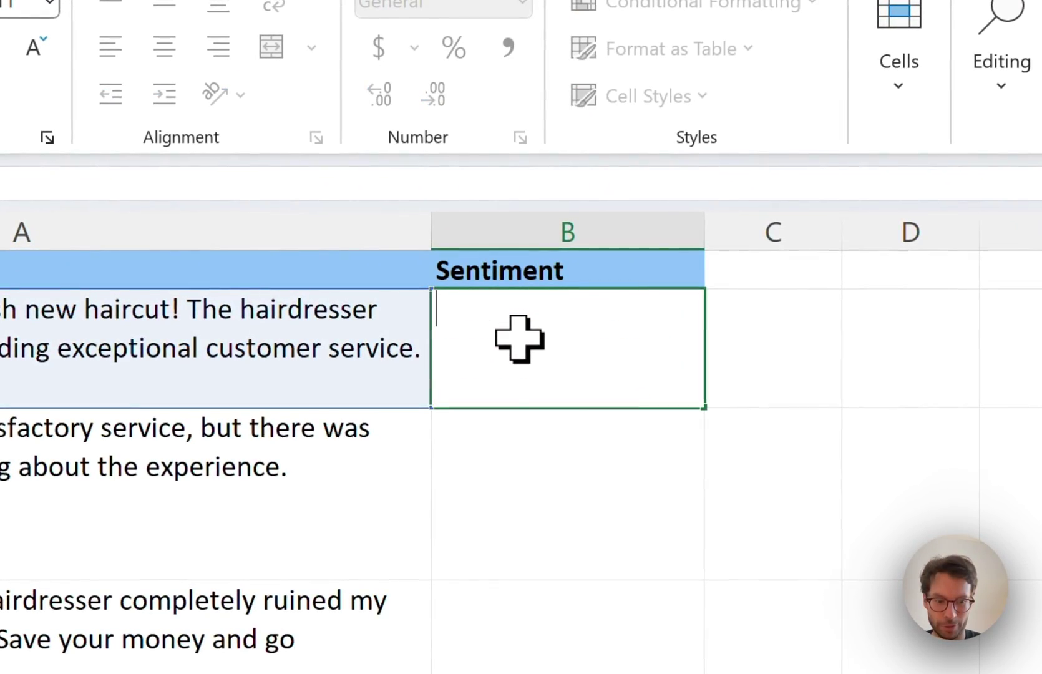
type("=gpt")
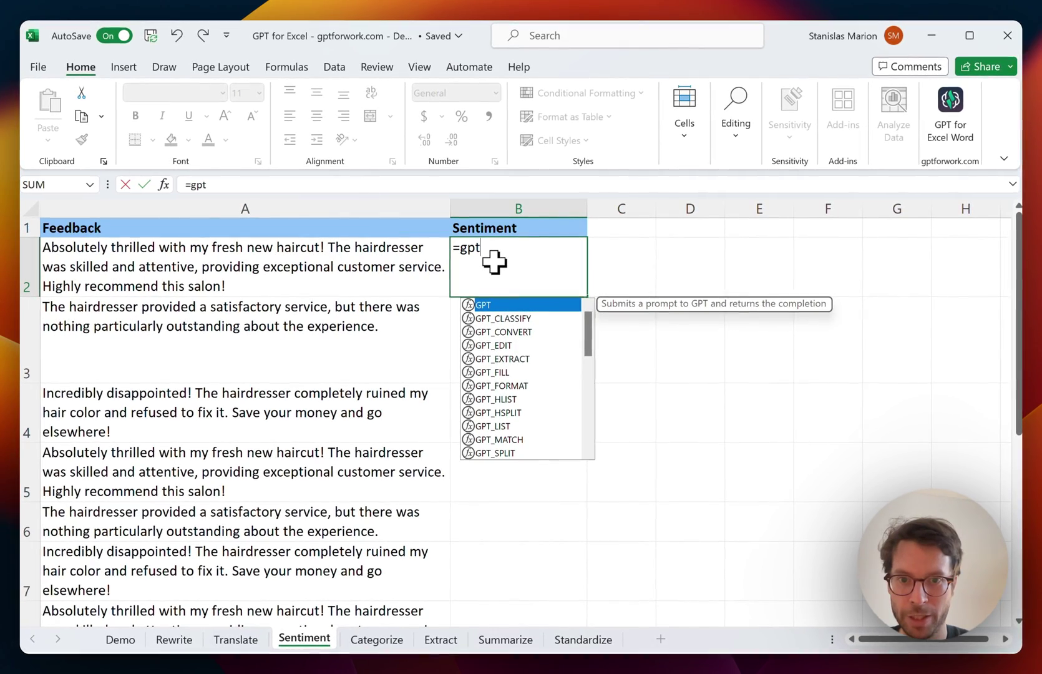
key("Down")
key("Tab")
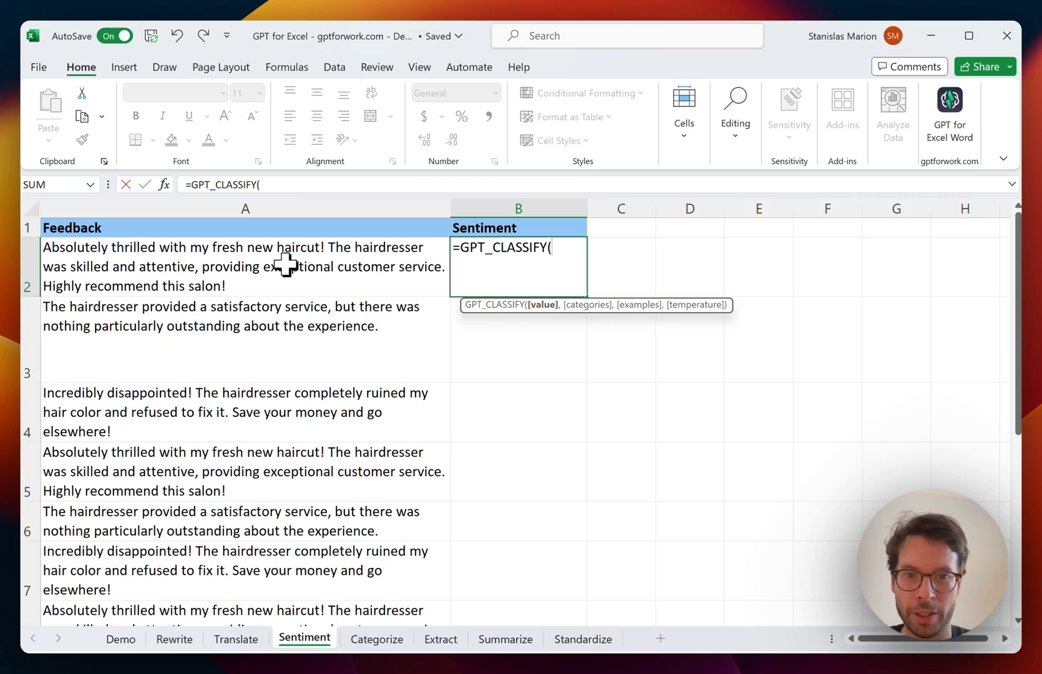
left_click(316, 261)
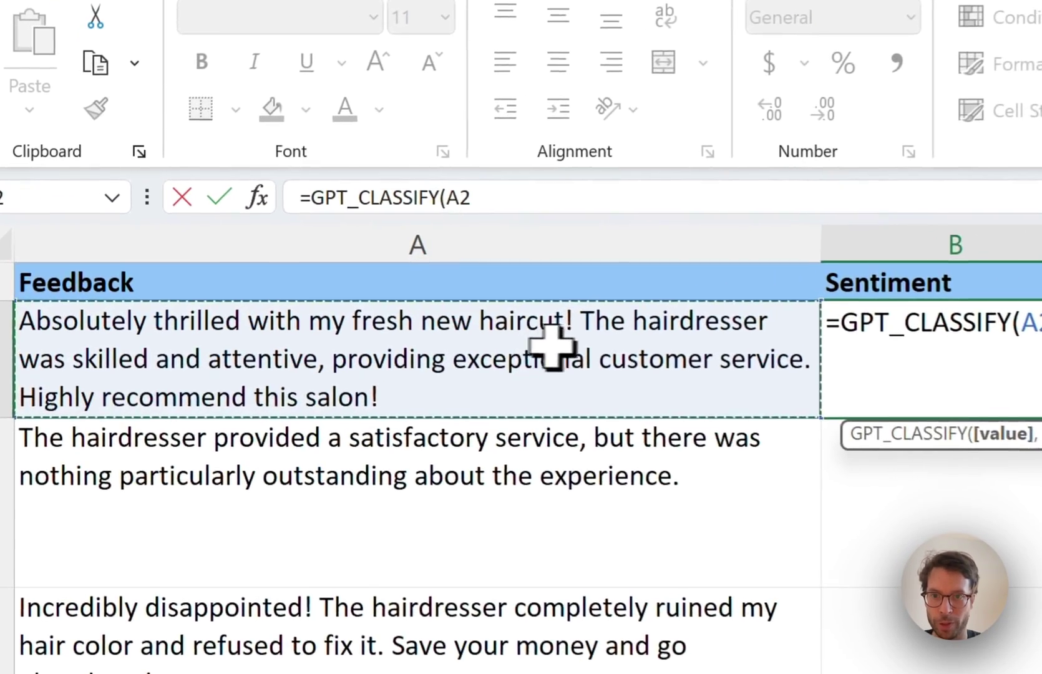
type(",\"")
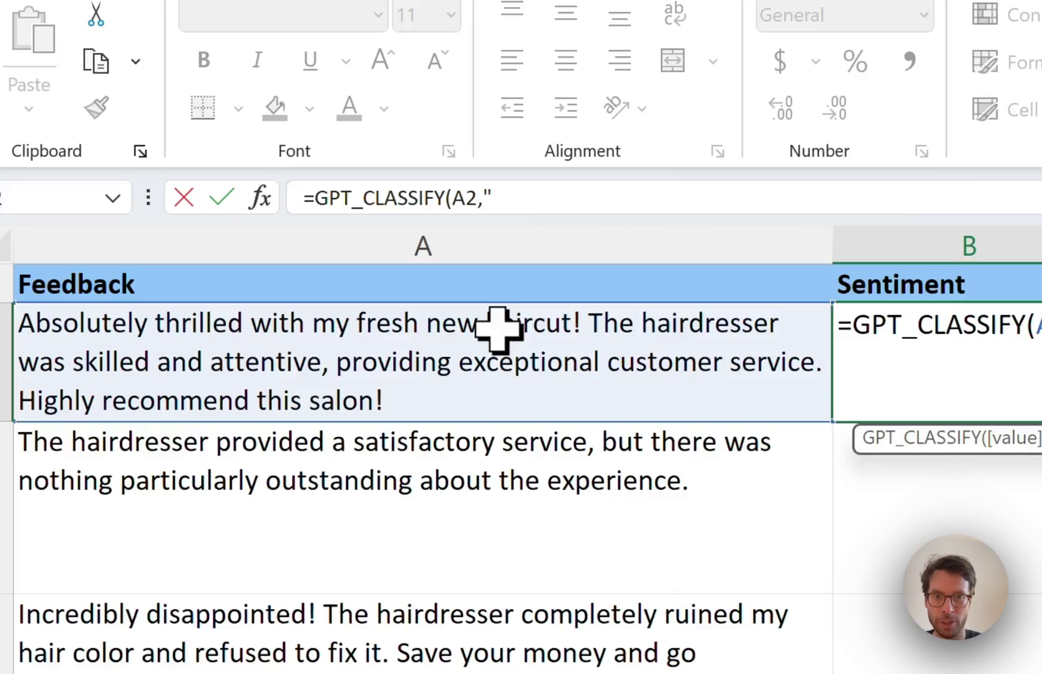
type("positive,")
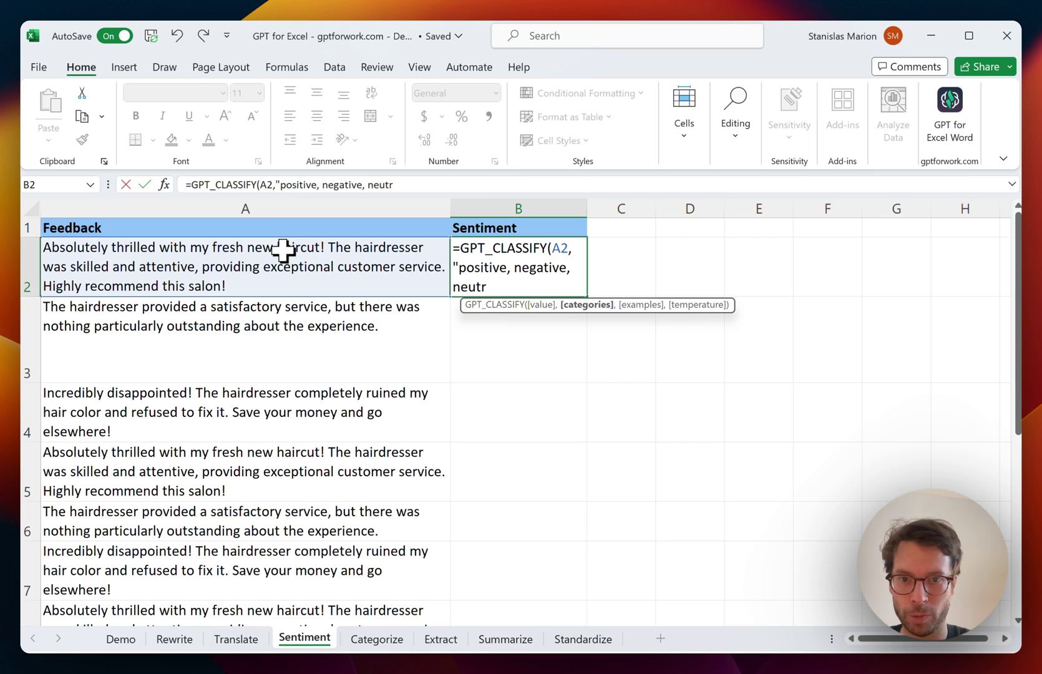
type("negative, neutral\")")
key("Return")
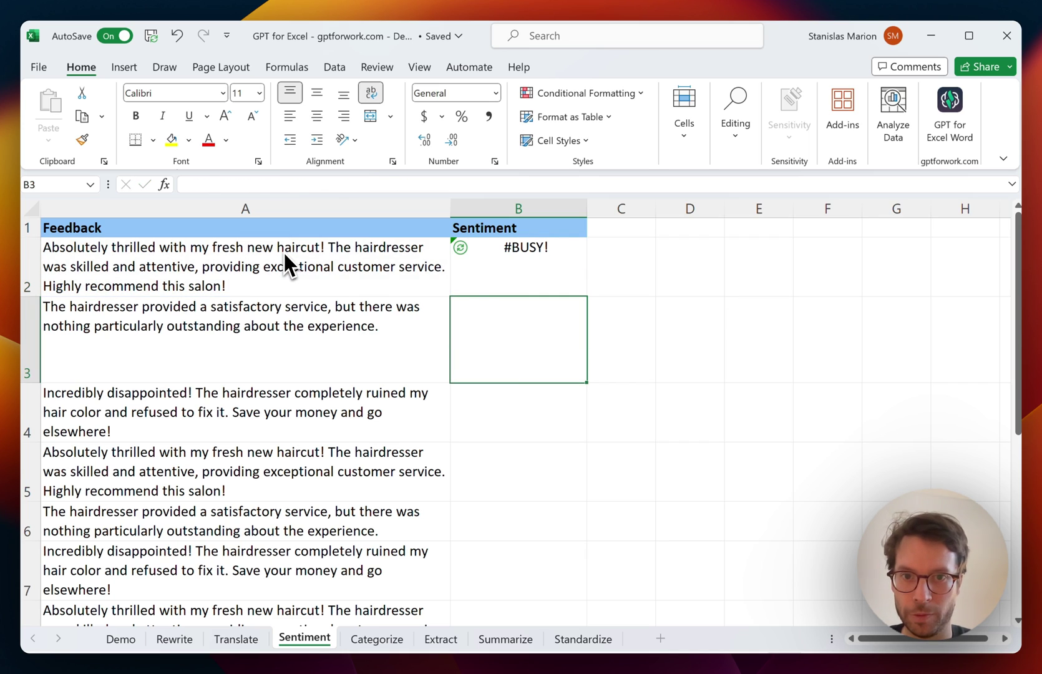
left_click(549, 265)
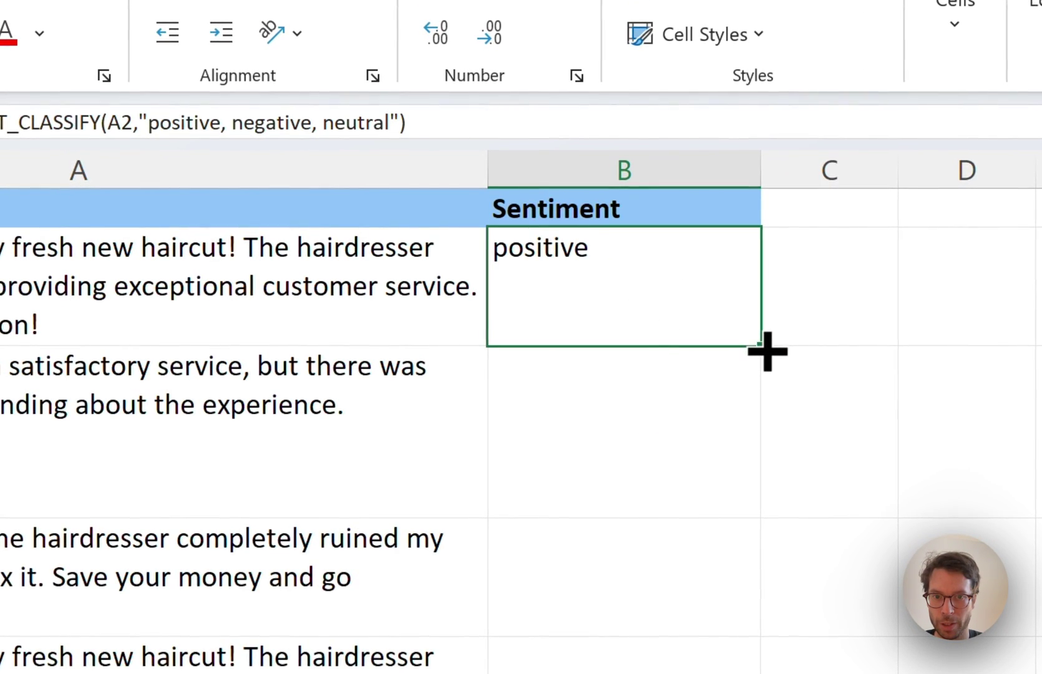
double_click(762, 346)
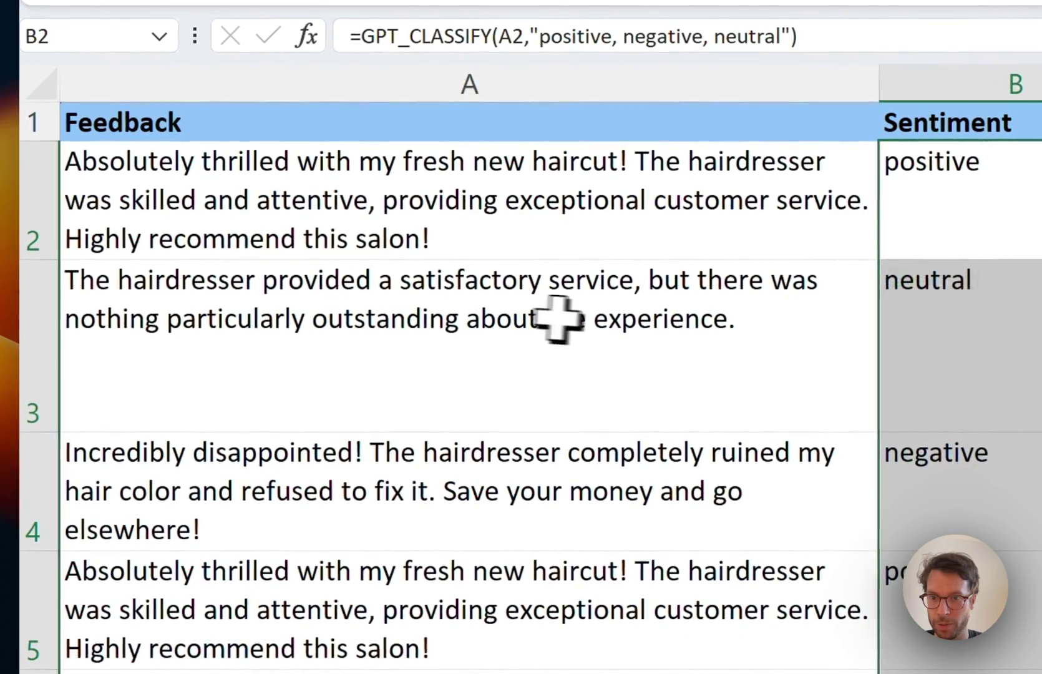
left_click(403, 181)
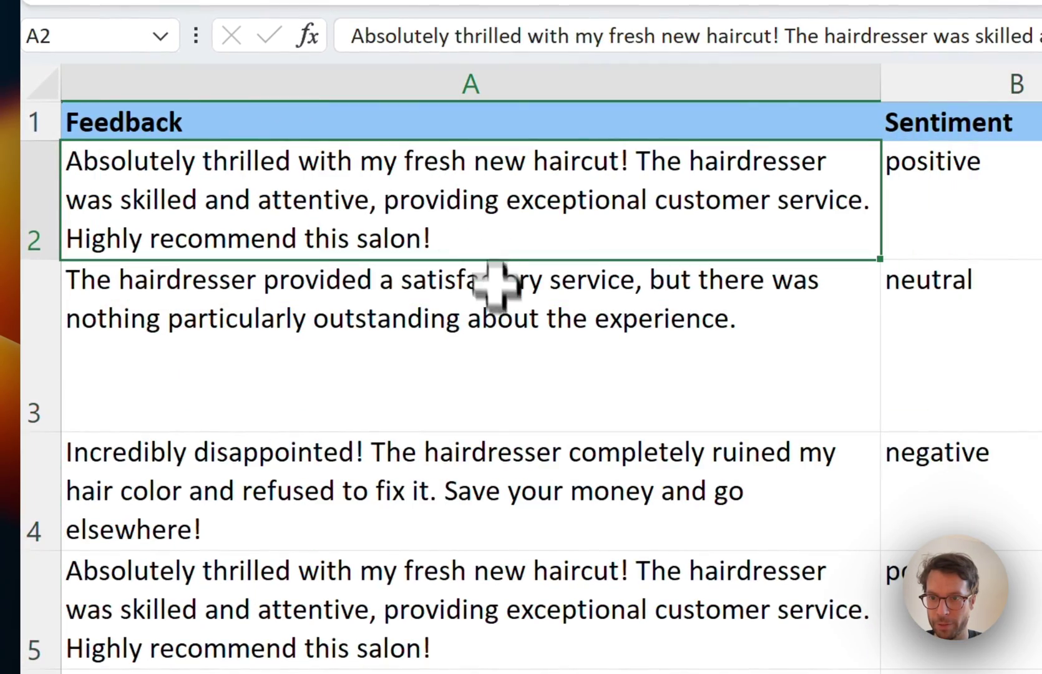
left_click(491, 356)
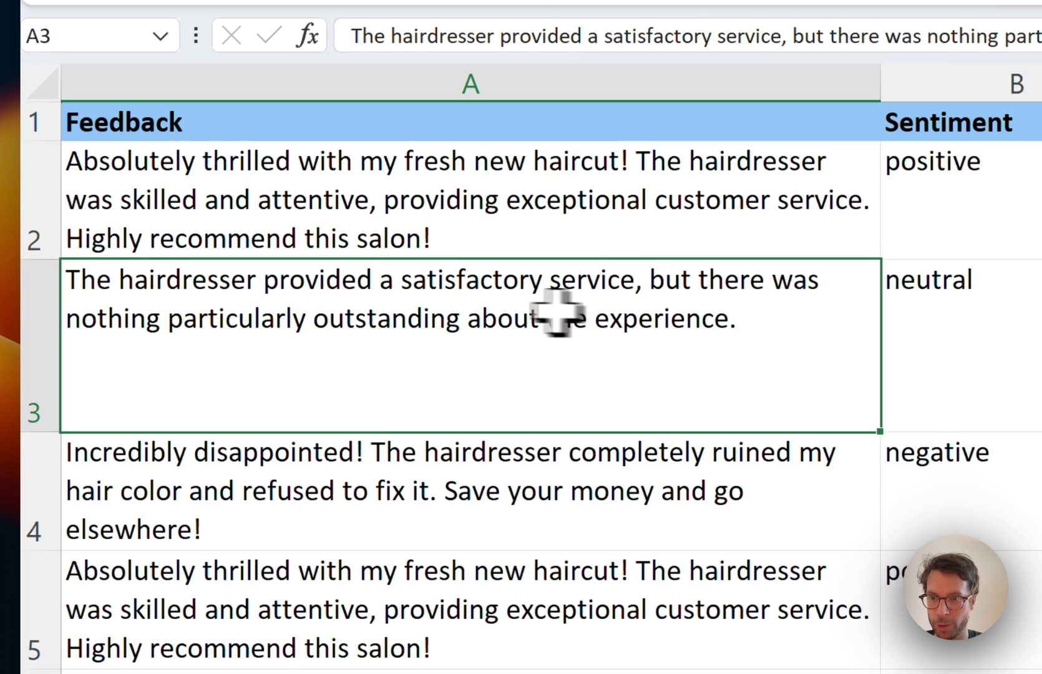
left_click(660, 499)
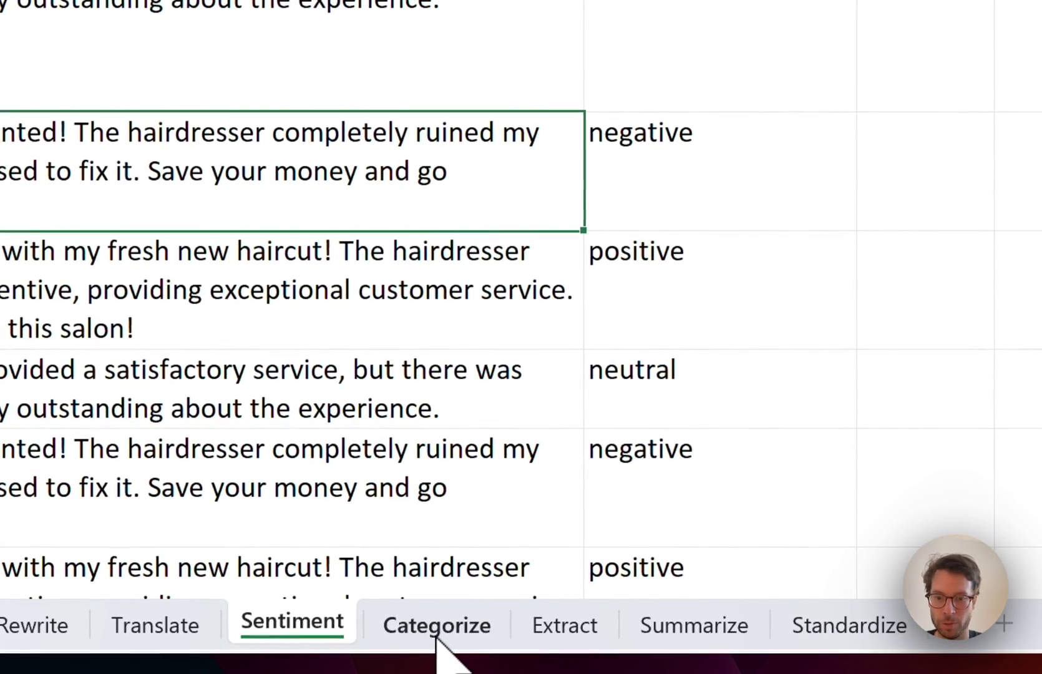
On the Categorize sheet, enter =GPT_CLASSIFY(A2,"praise, question, problem") in B2
left_click(436, 625)
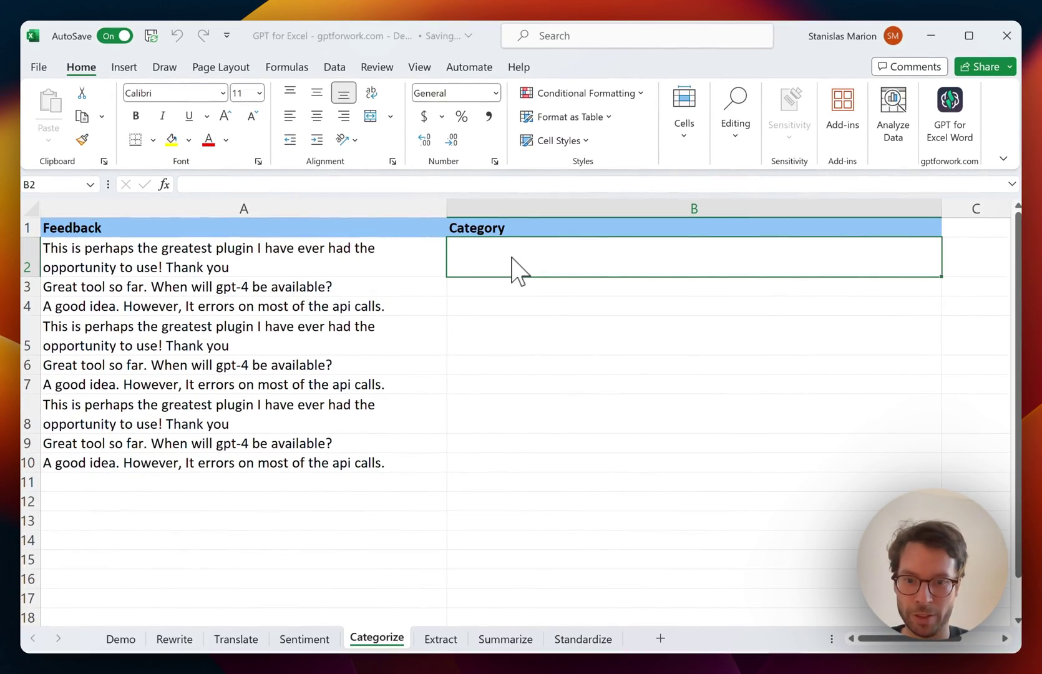
type("=gpt_")
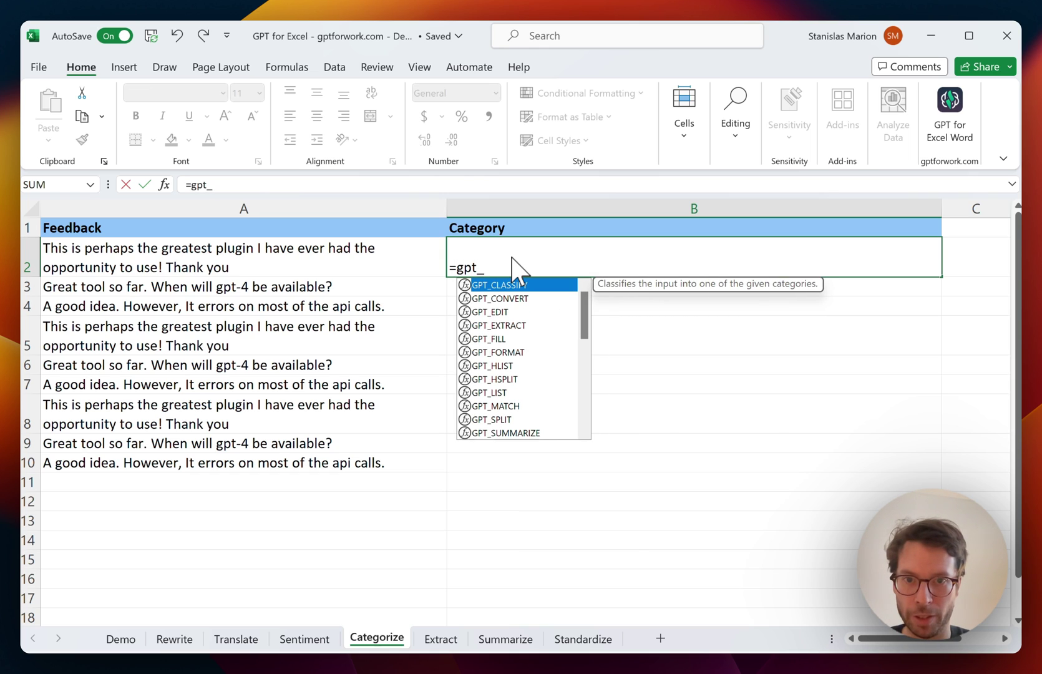
key("Tab")
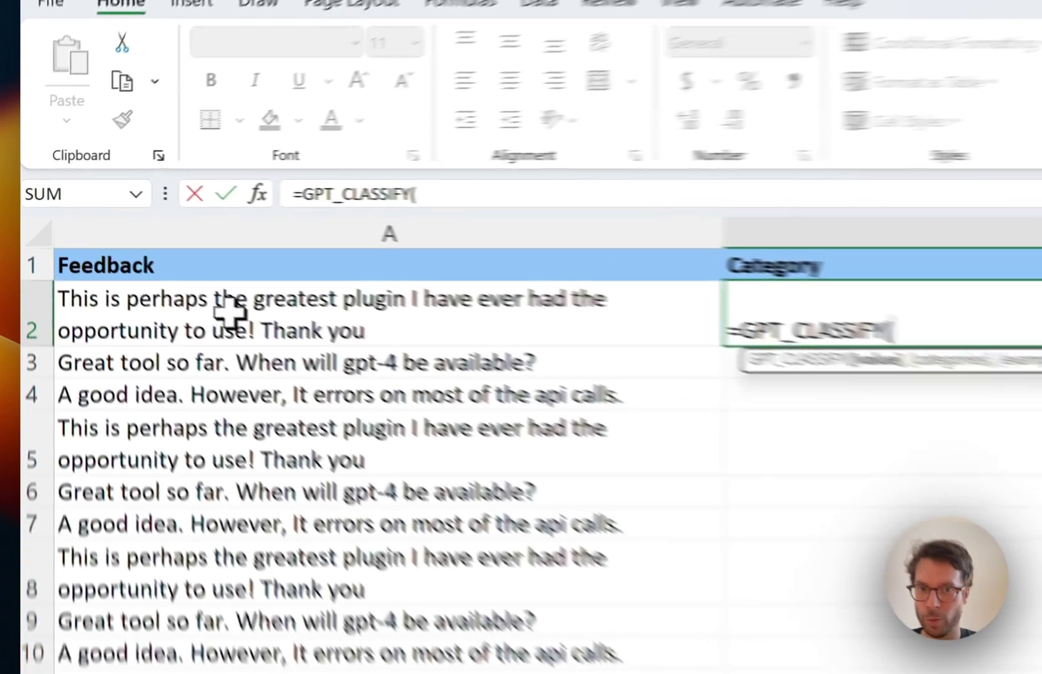
left_click(148, 256)
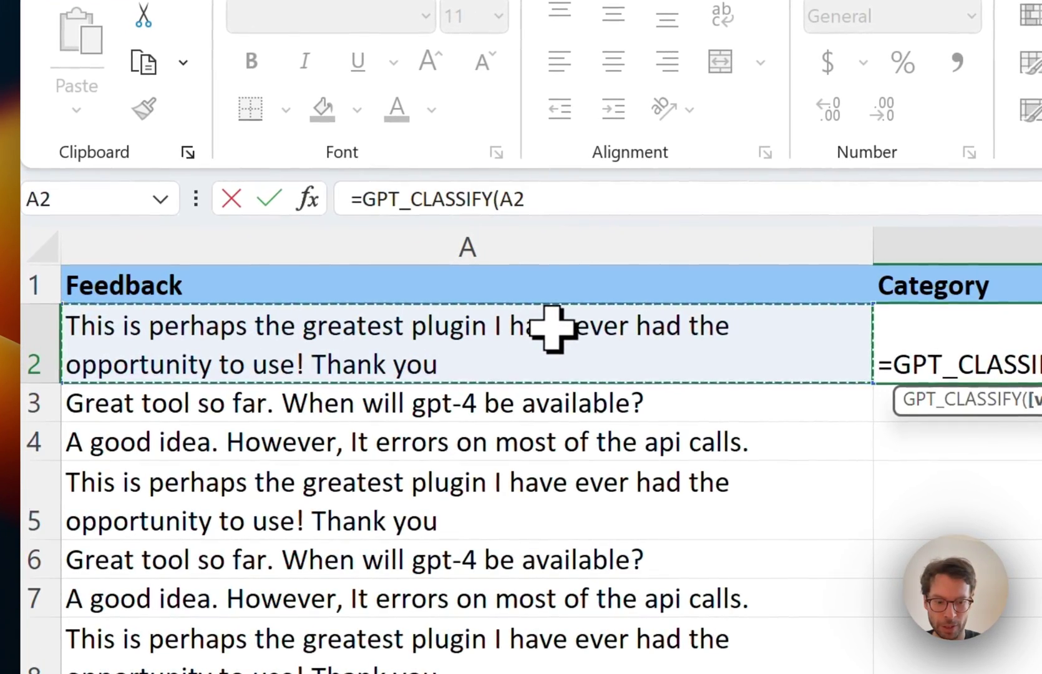
type(",\"")
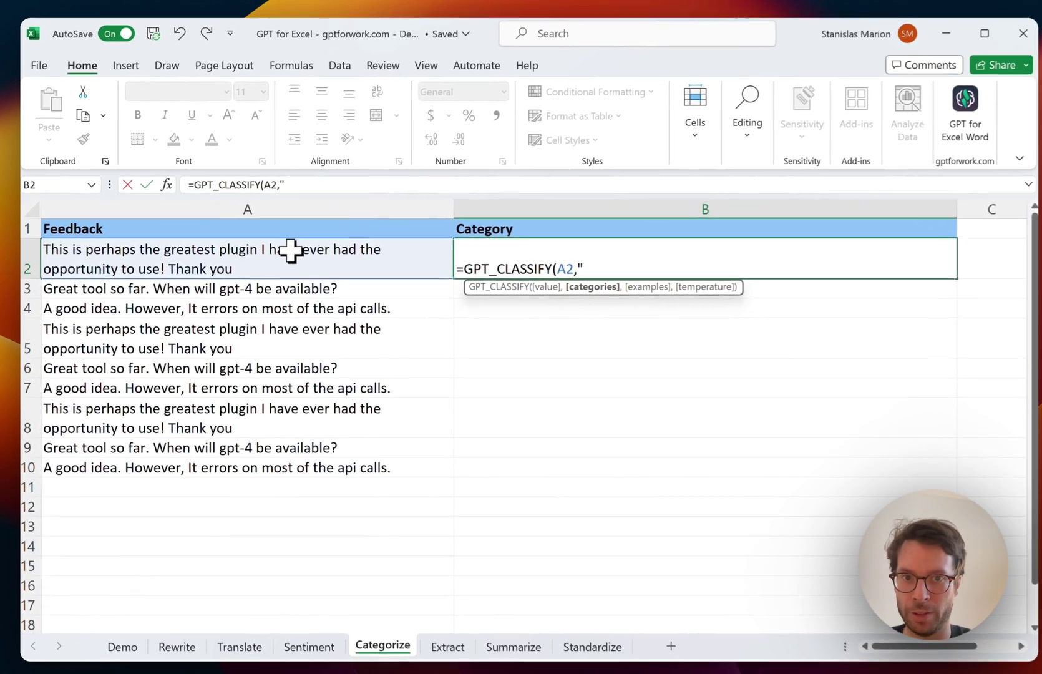
type("prq")
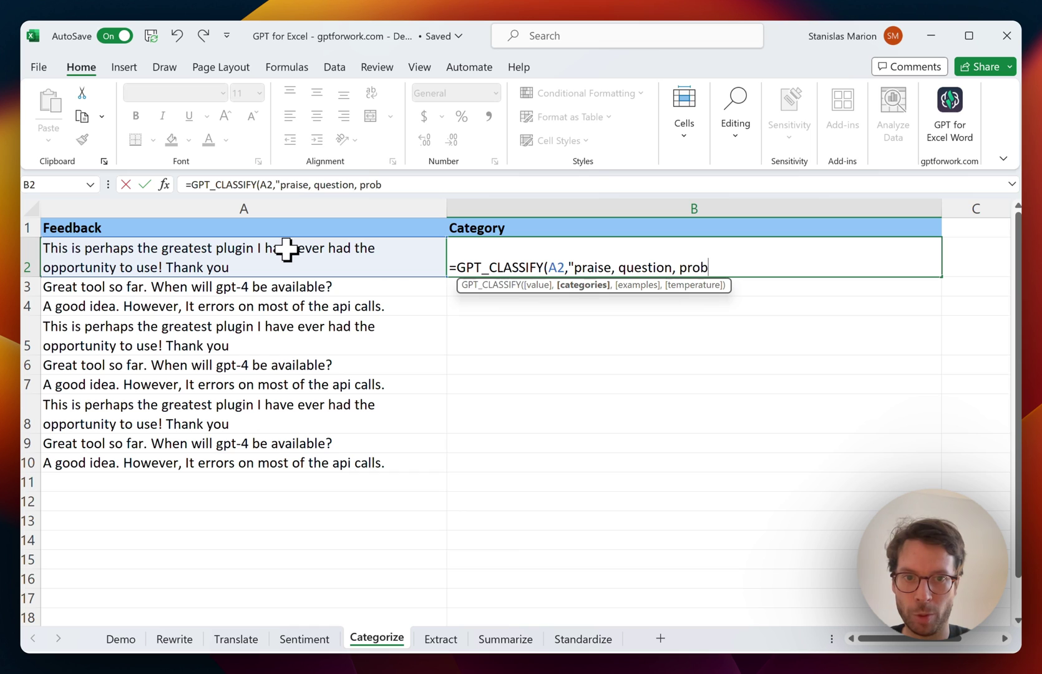
type("\")")
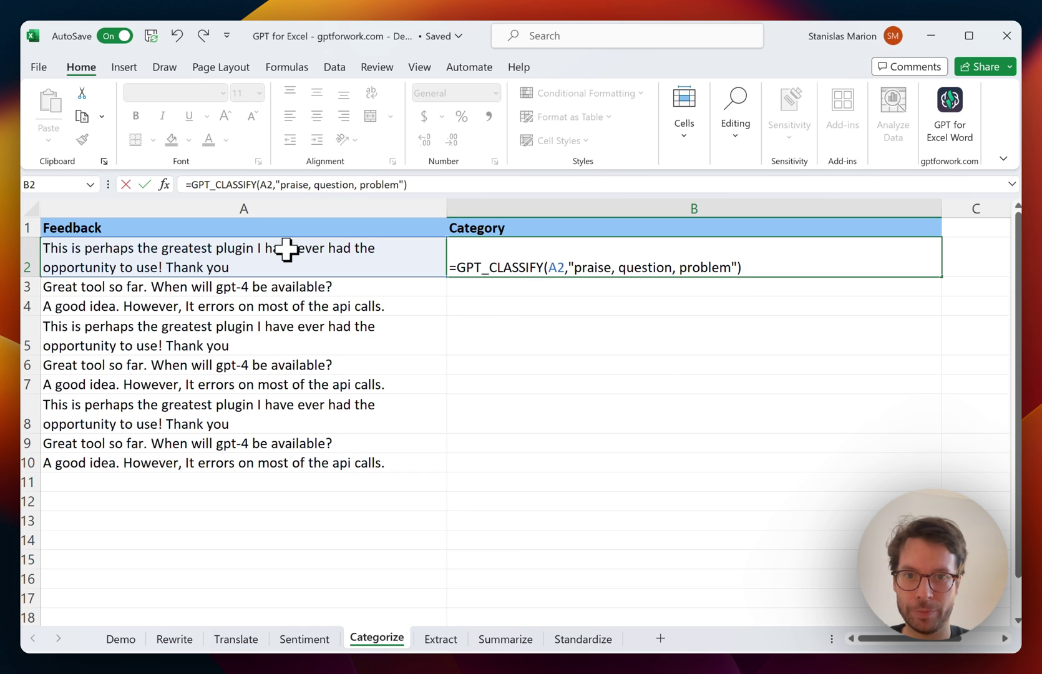
key("Return")
Fill the B2 classification formula down the Category column to row 10
left_click(674, 269)
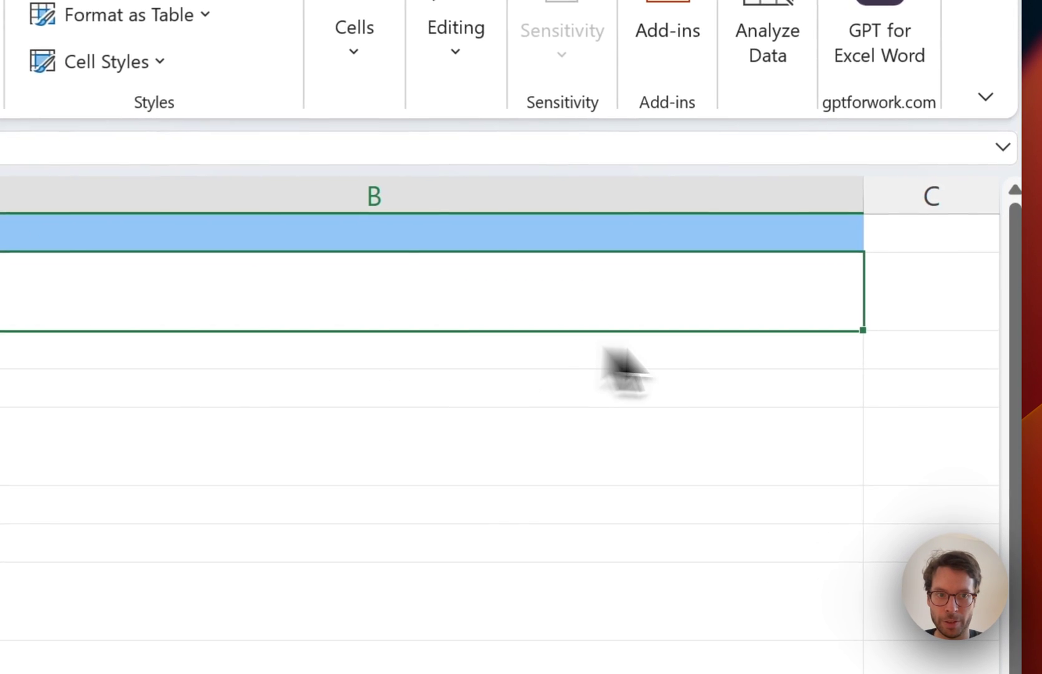
left_click_drag(940, 279, 922, 376)
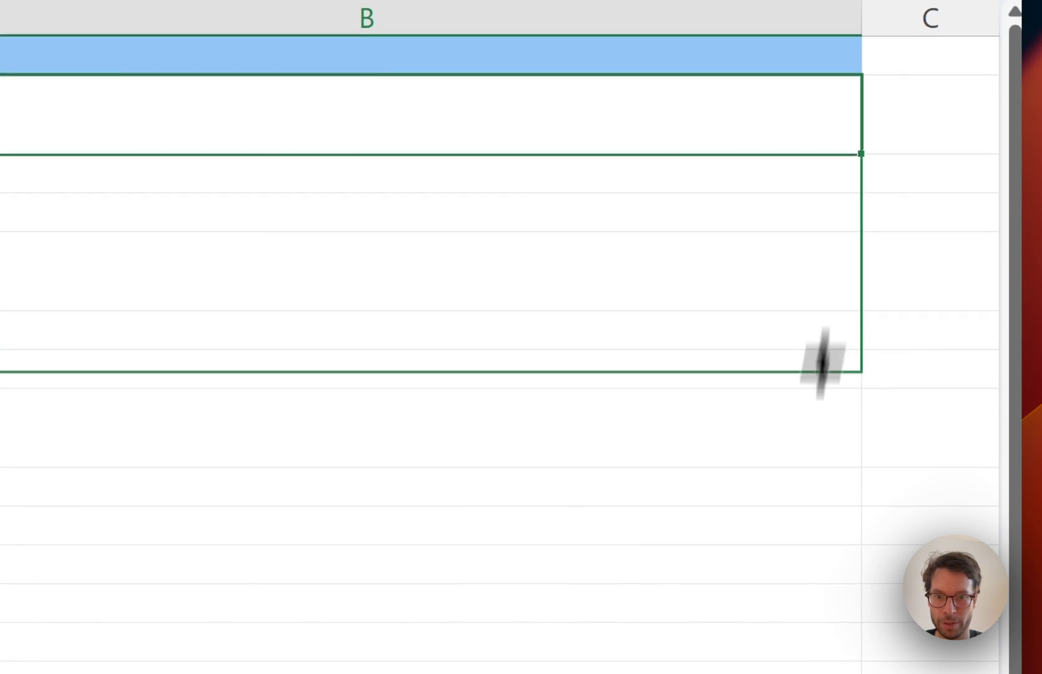
left_click_drag(822, 362, 802, 527)
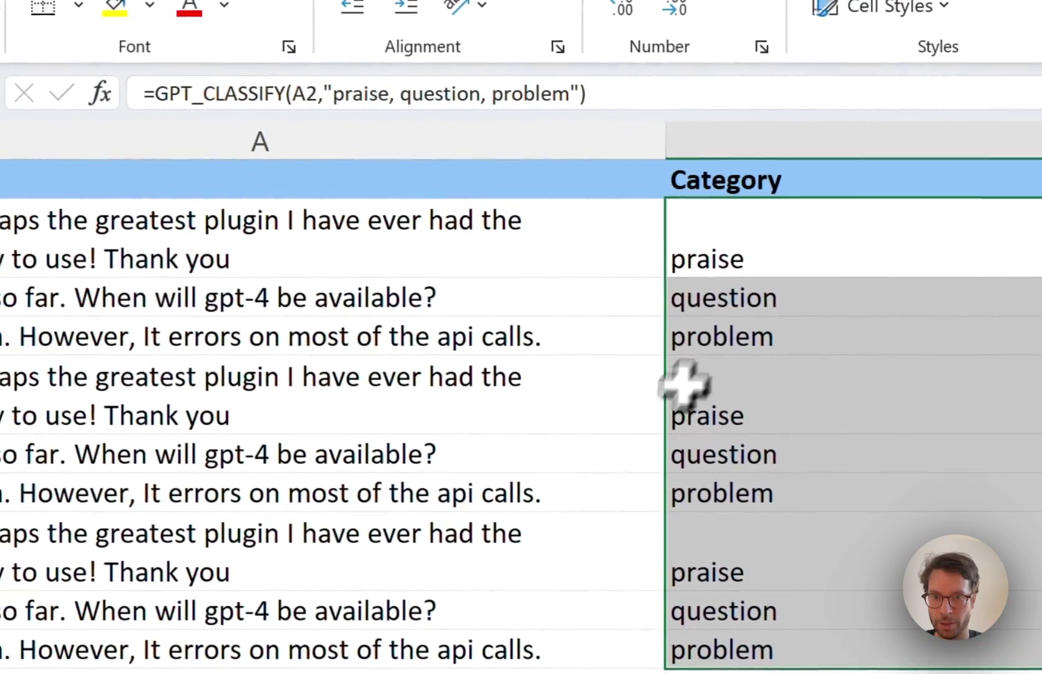
Compare the feedback texts in A2:A4 with their category results in column B
left_click(563, 233)
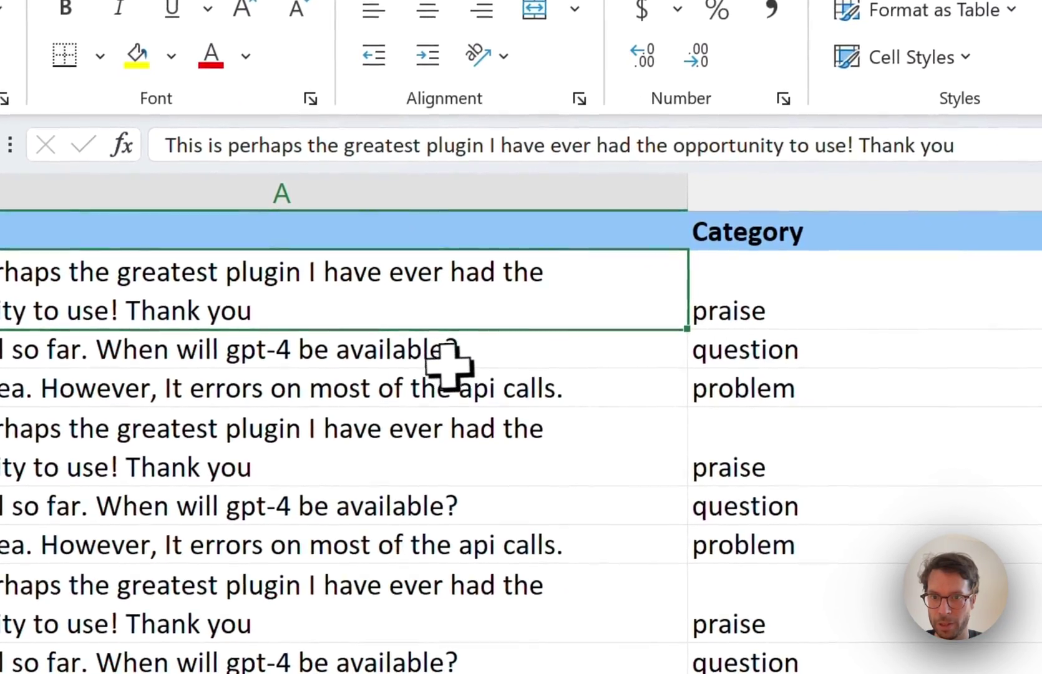
left_click(448, 364)
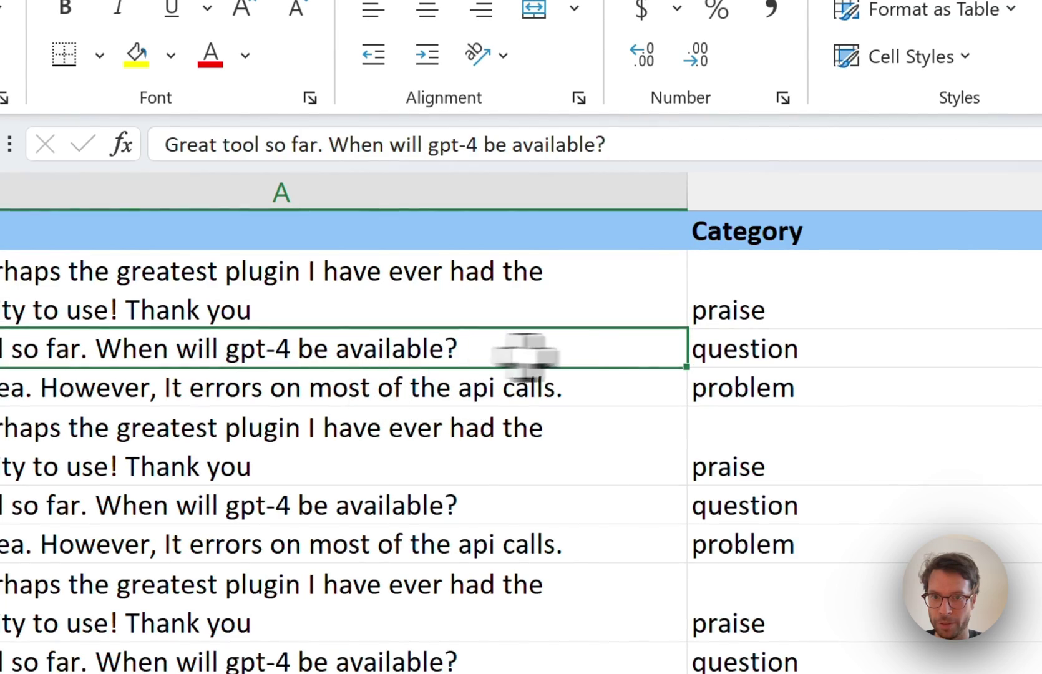
left_click(736, 349)
left_click(310, 388)
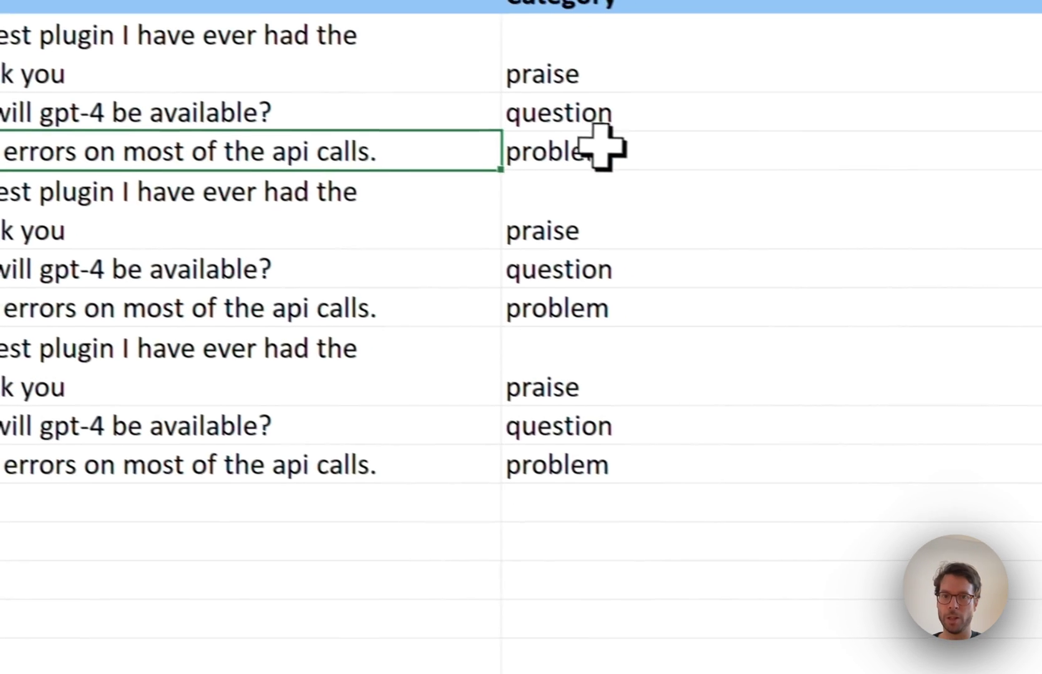
left_click(970, 343)
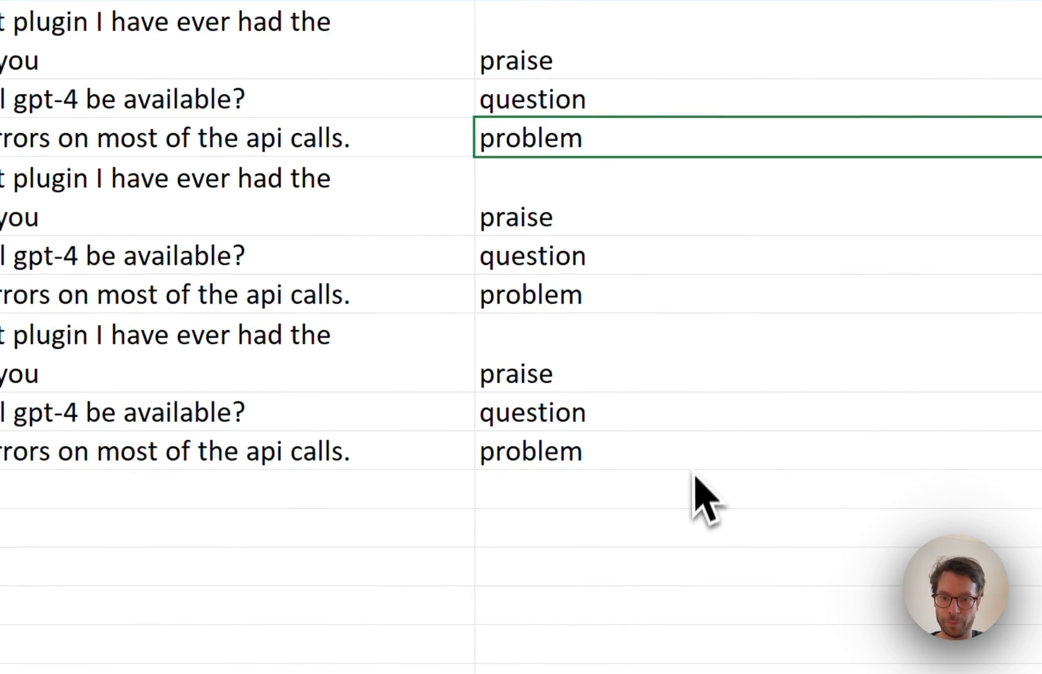
On the Extract sheet, enter =GPT_EXTRACT(A2,"email address") in B2
left_click(412, 621)
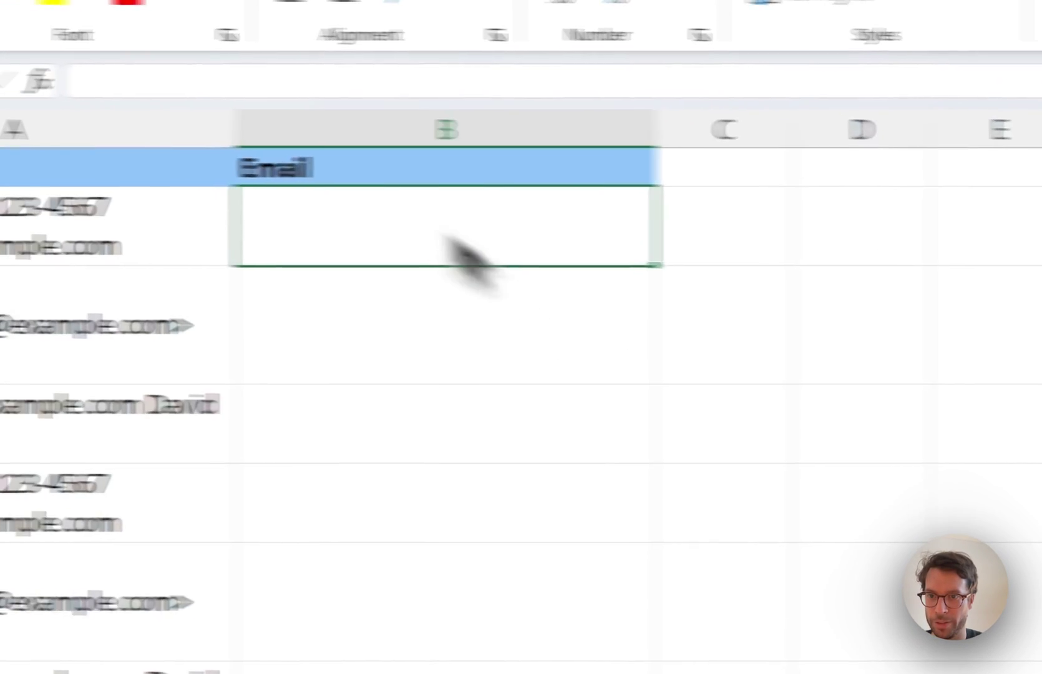
left_click_drag(249, 224, 242, 587)
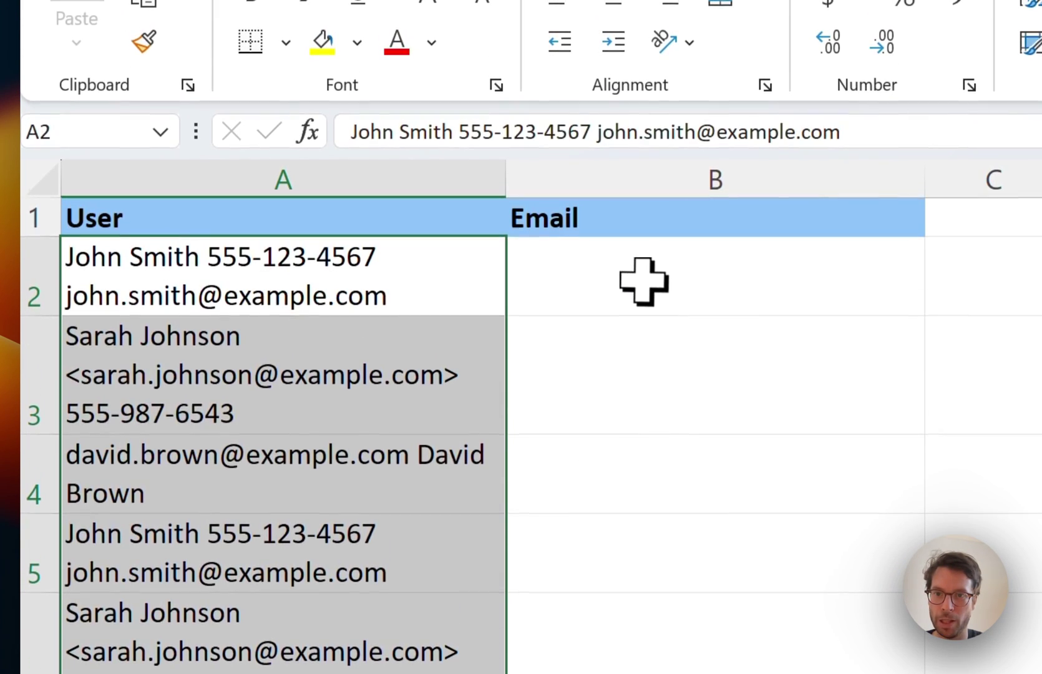
left_click(643, 283)
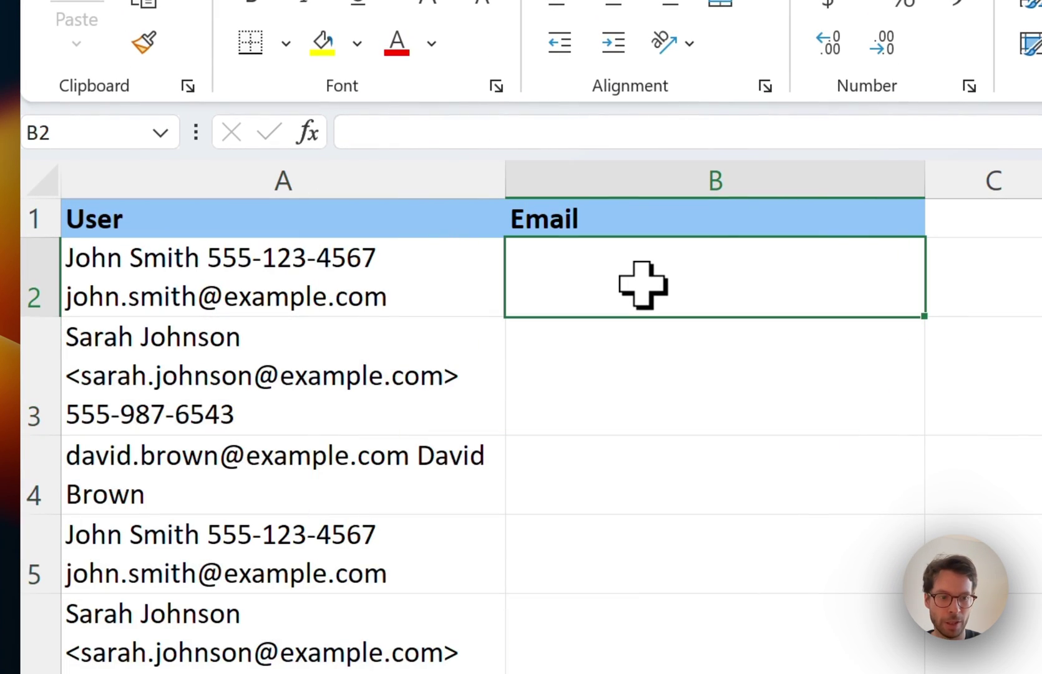
type("=gpt_")
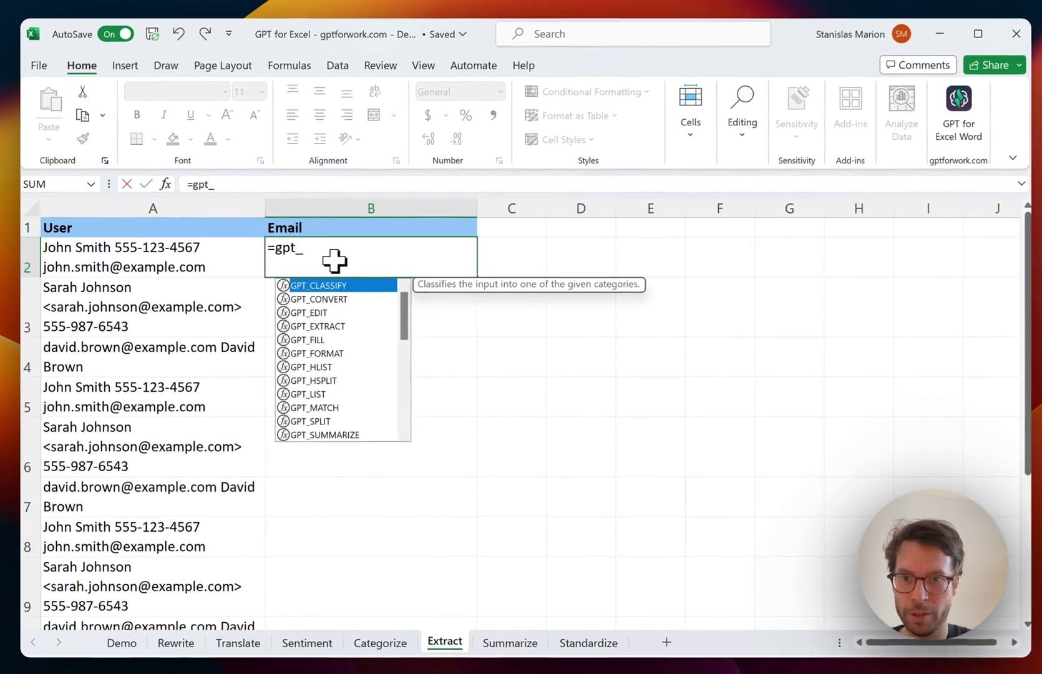
type("ex")
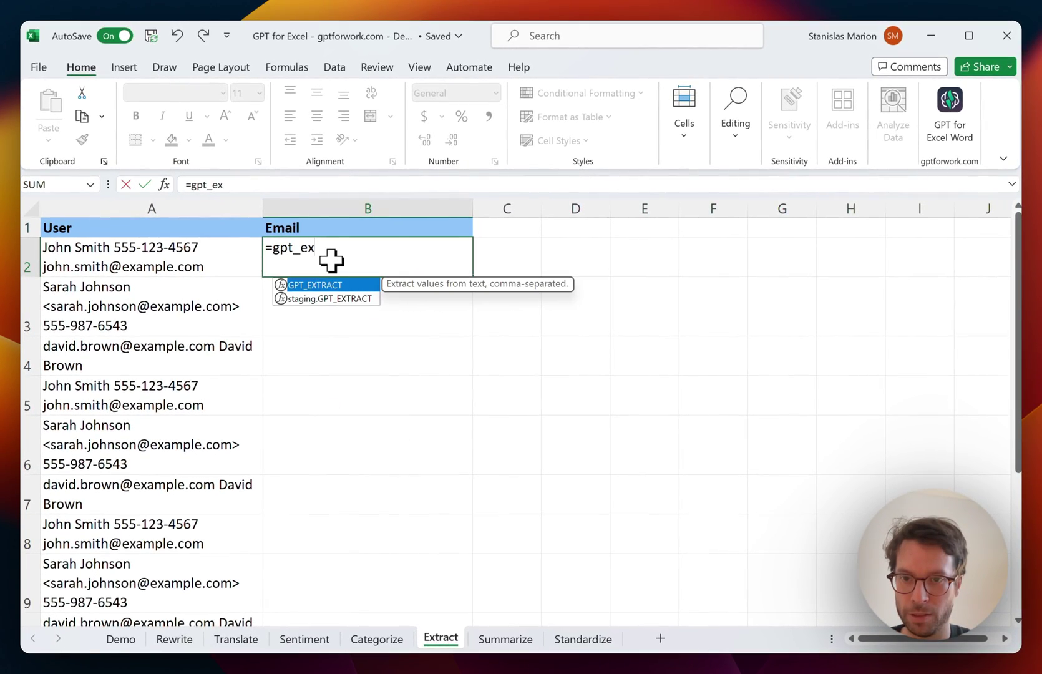
key("Tab")
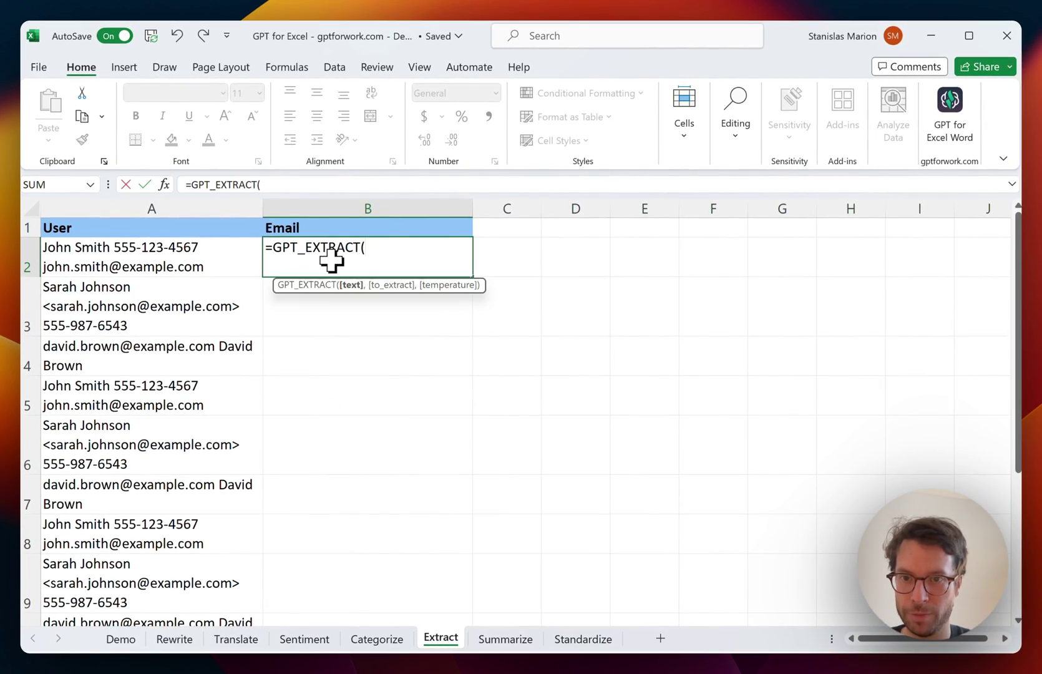
left_click(136, 257)
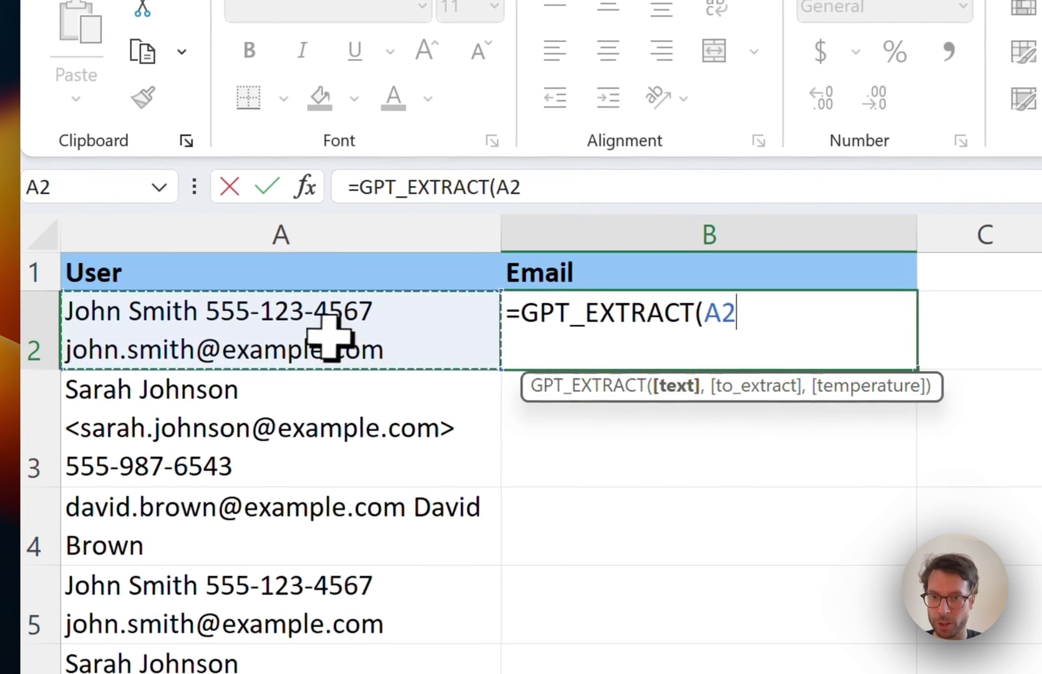
type(",\"email add")
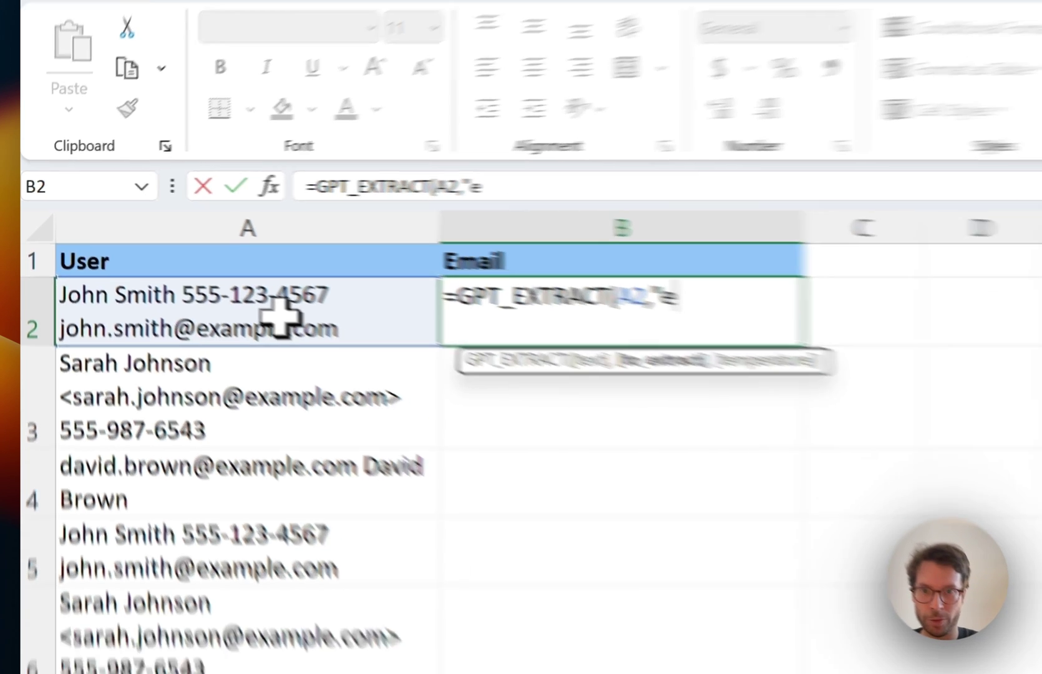
type("ress")
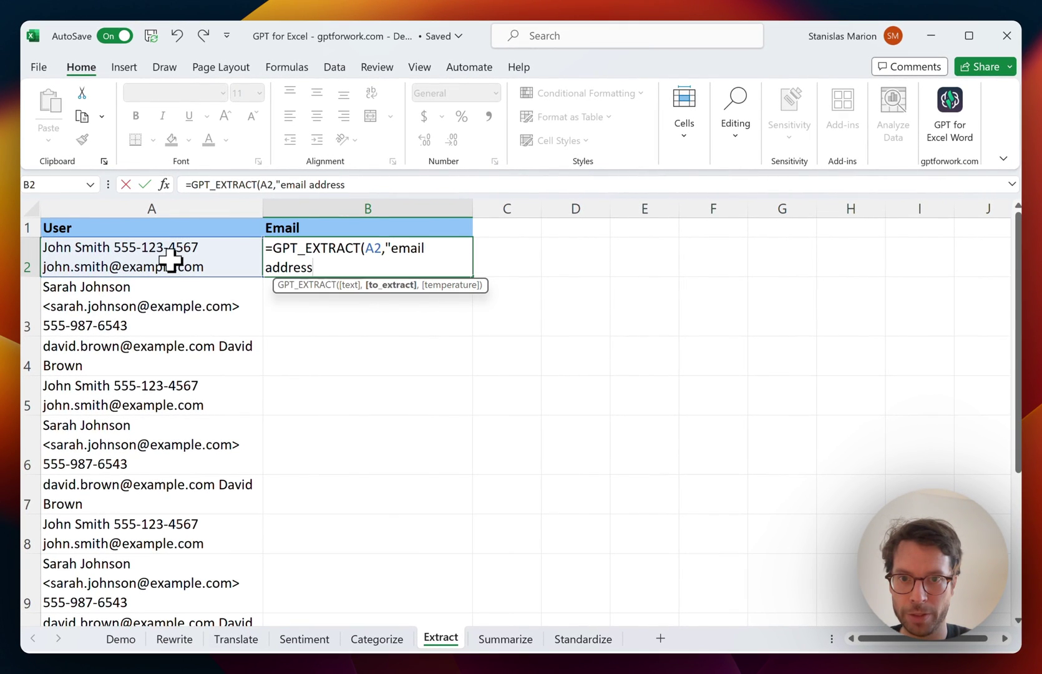
key("Return")
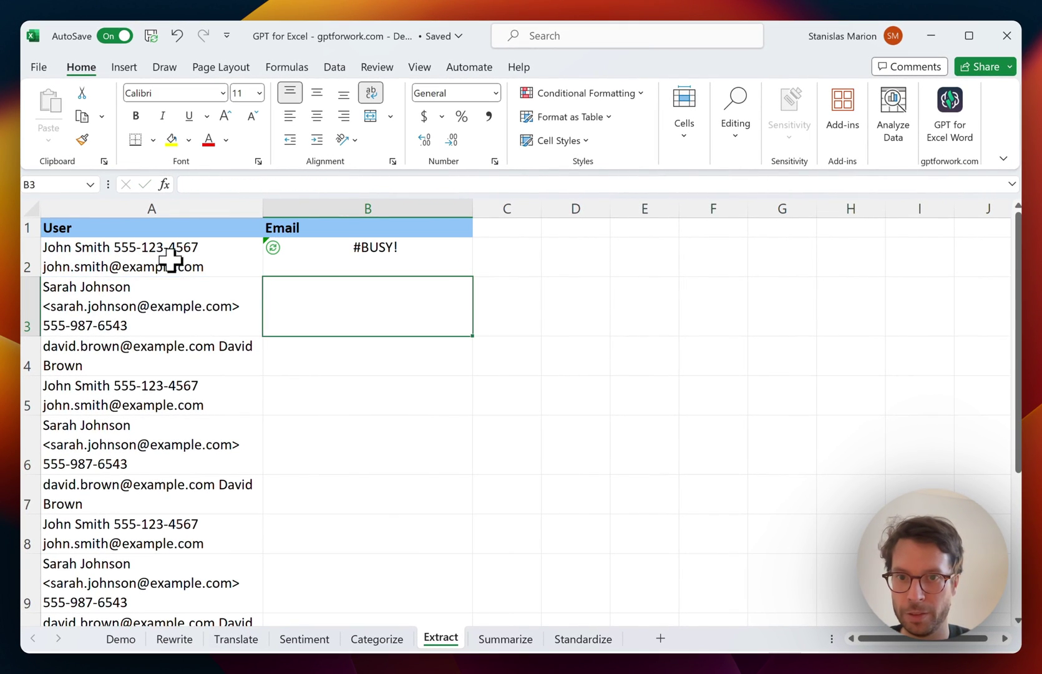
Fill the email extraction formula down column B
left_click(397, 265)
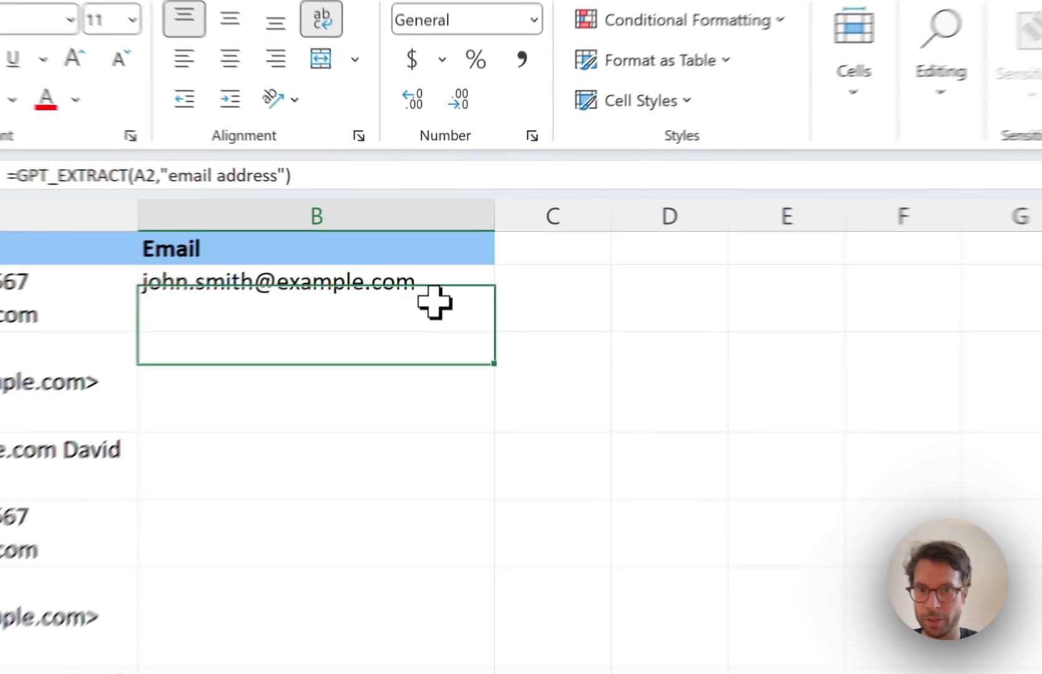
double_click(473, 276)
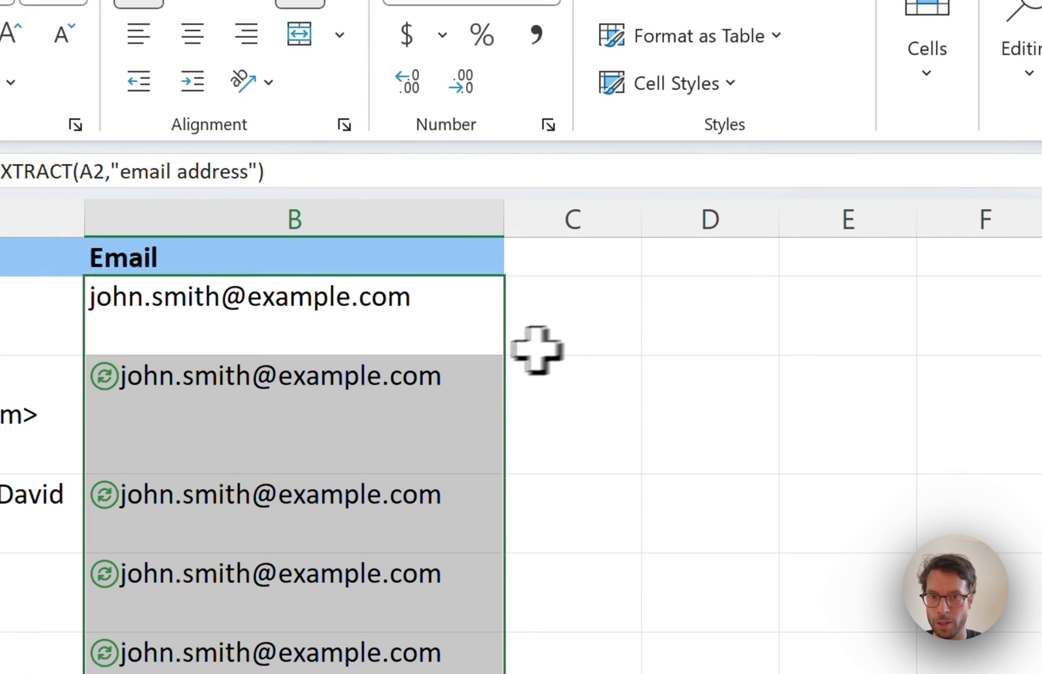
left_click(583, 326)
Enter =GPT_EXTRACT(A2,"full name") in C2
type("=gpt")
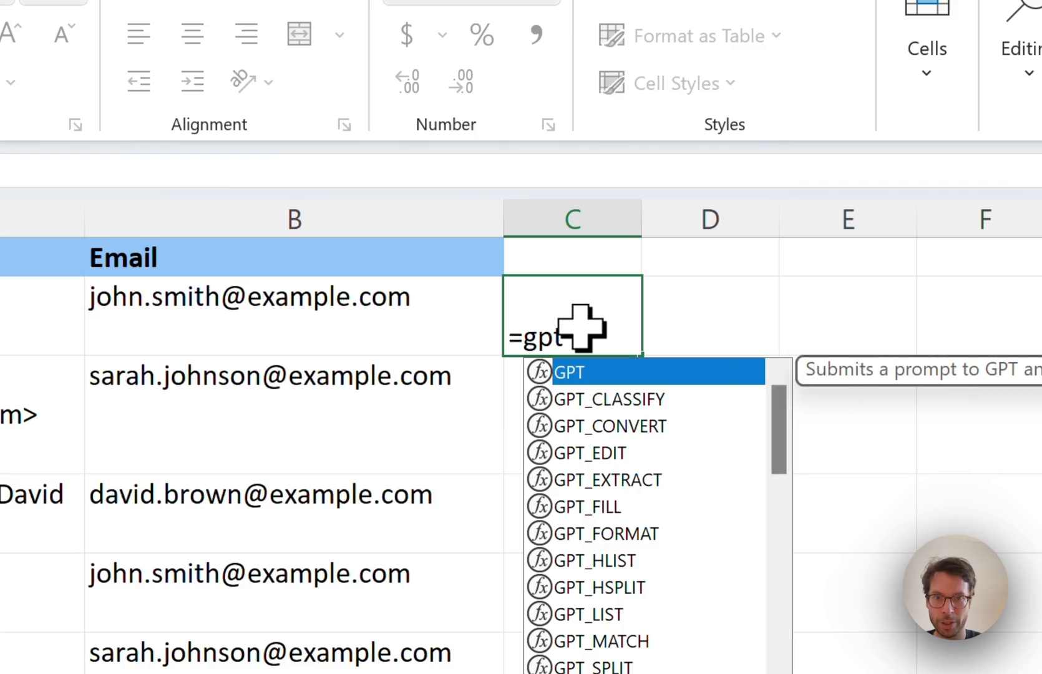
type("_ex")
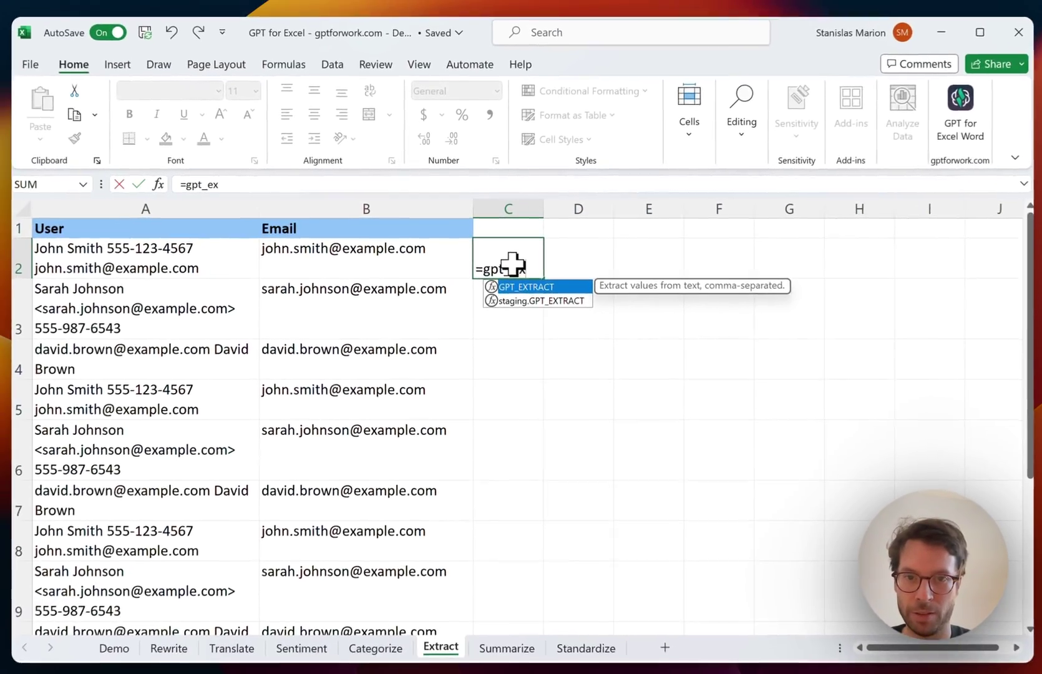
key("Tab")
left_click(182, 251)
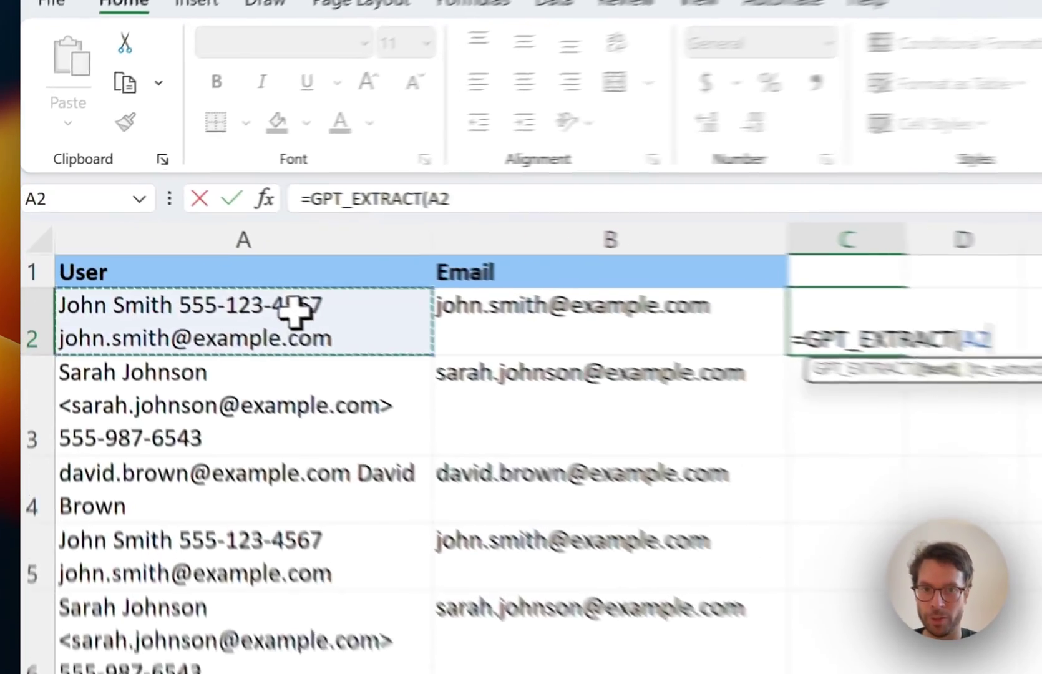
type(",")
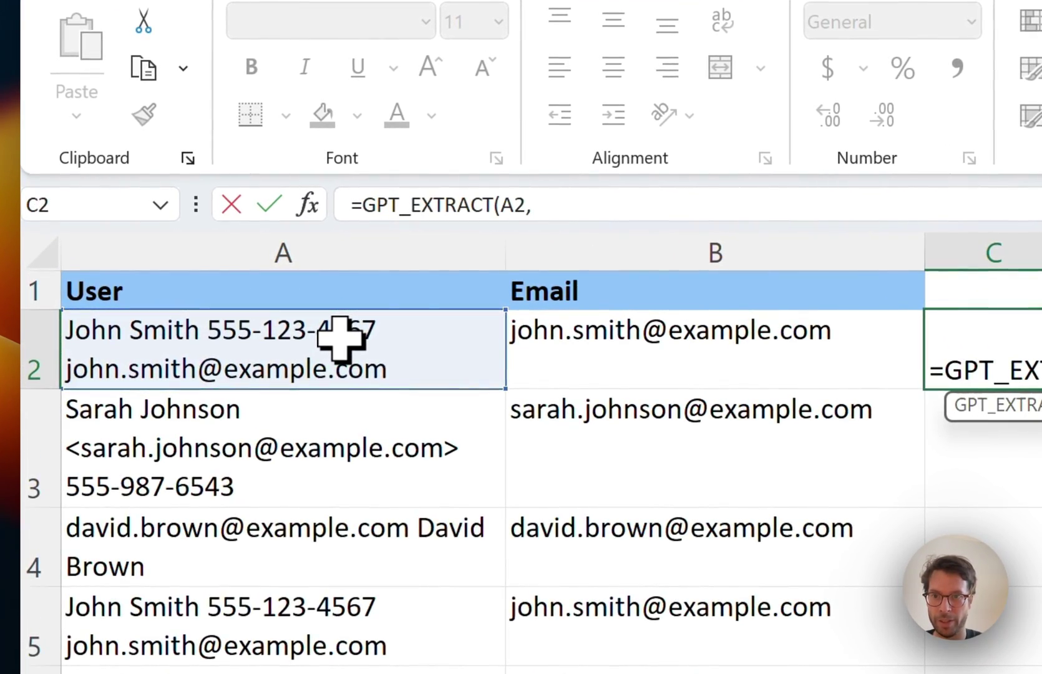
type("\"full name")
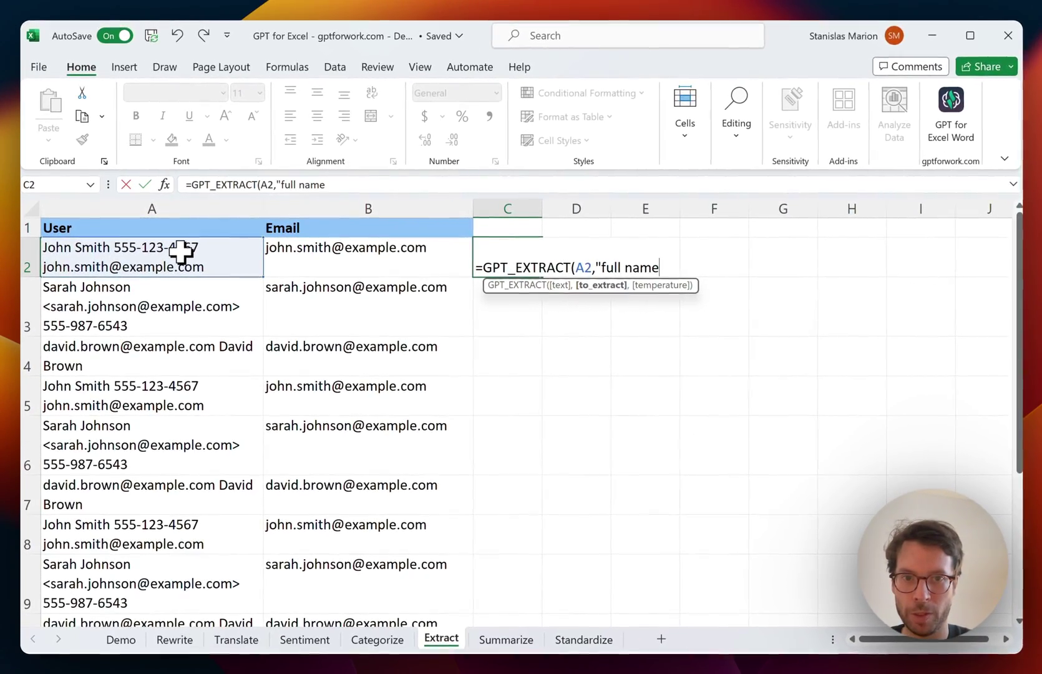
type("\")")
key("Return")
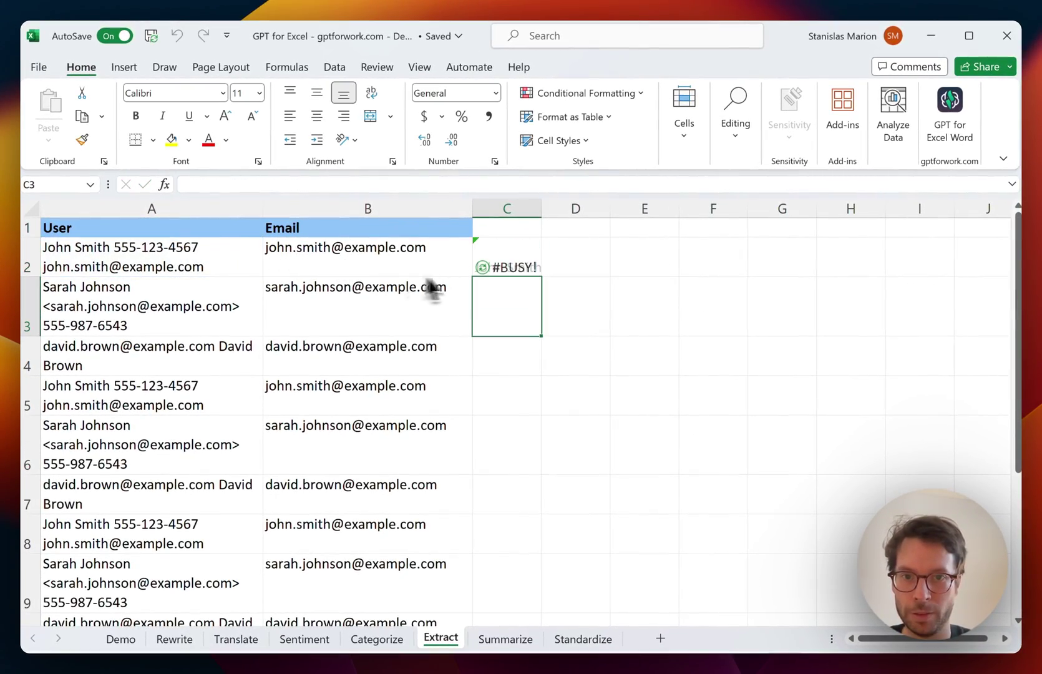
Fill the full-name formula down column C and widen the column to fit
left_click(512, 258)
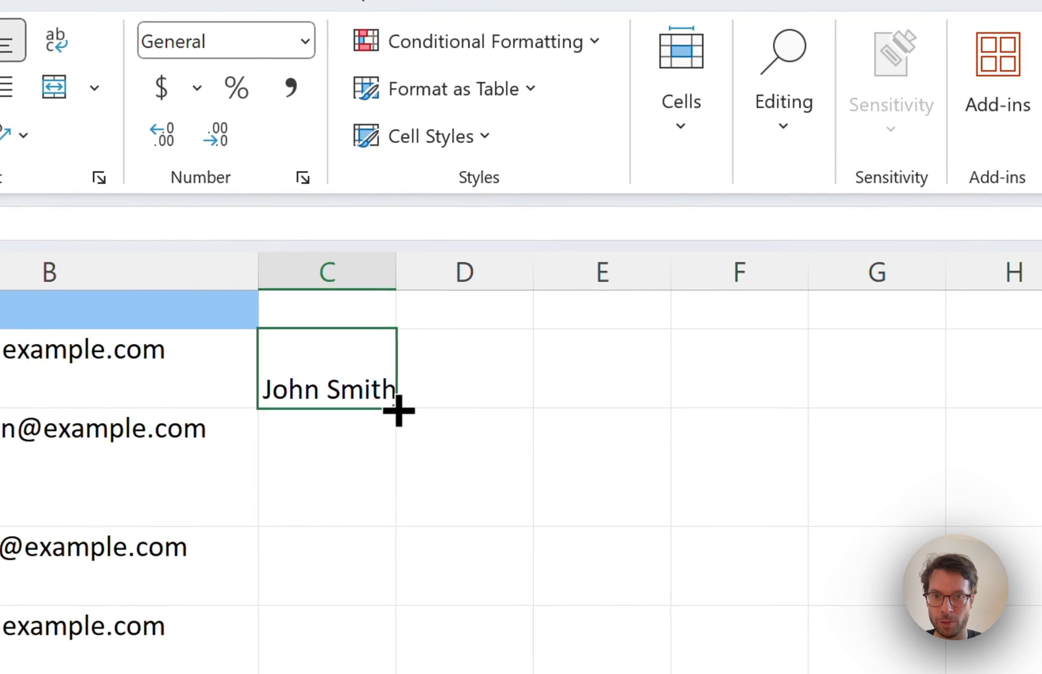
double_click(542, 275)
left_click_drag(395, 267, 483, 267)
Head C1 'Full name' and D1 'Phone #'
left_click(395, 313)
type("F")
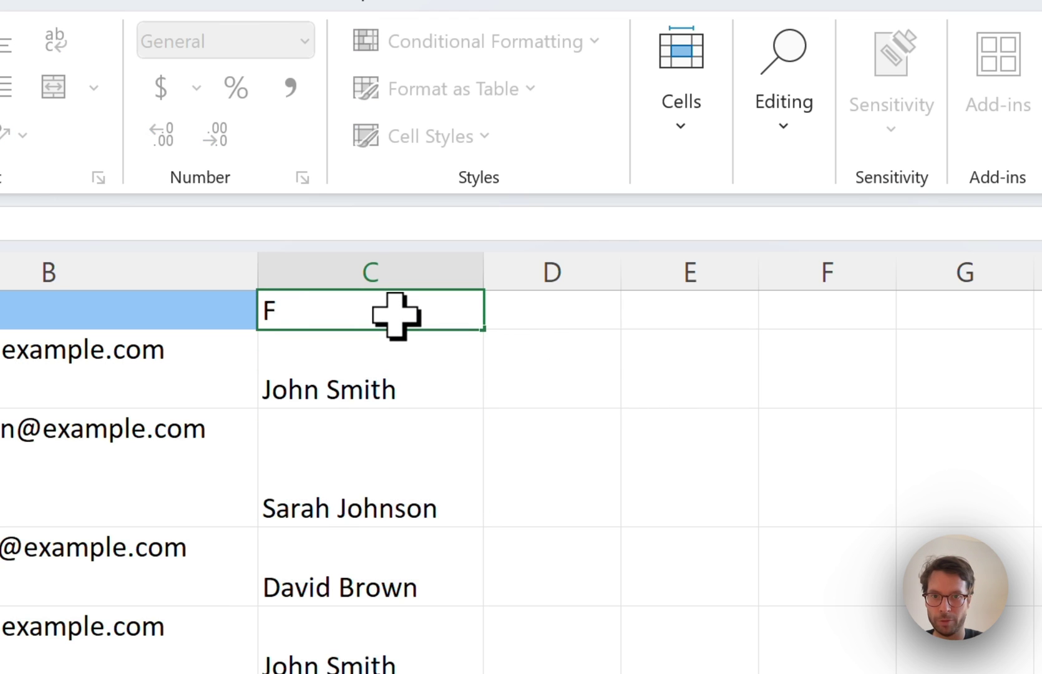
type("ull name")
key("Return")
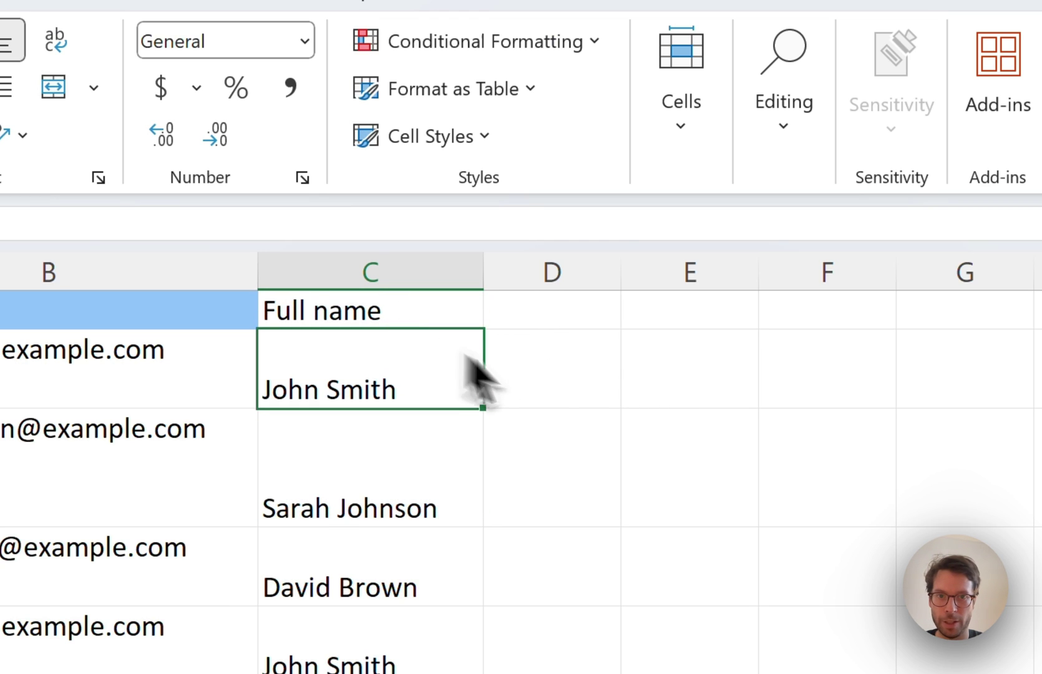
left_click(547, 311)
type("Ph")
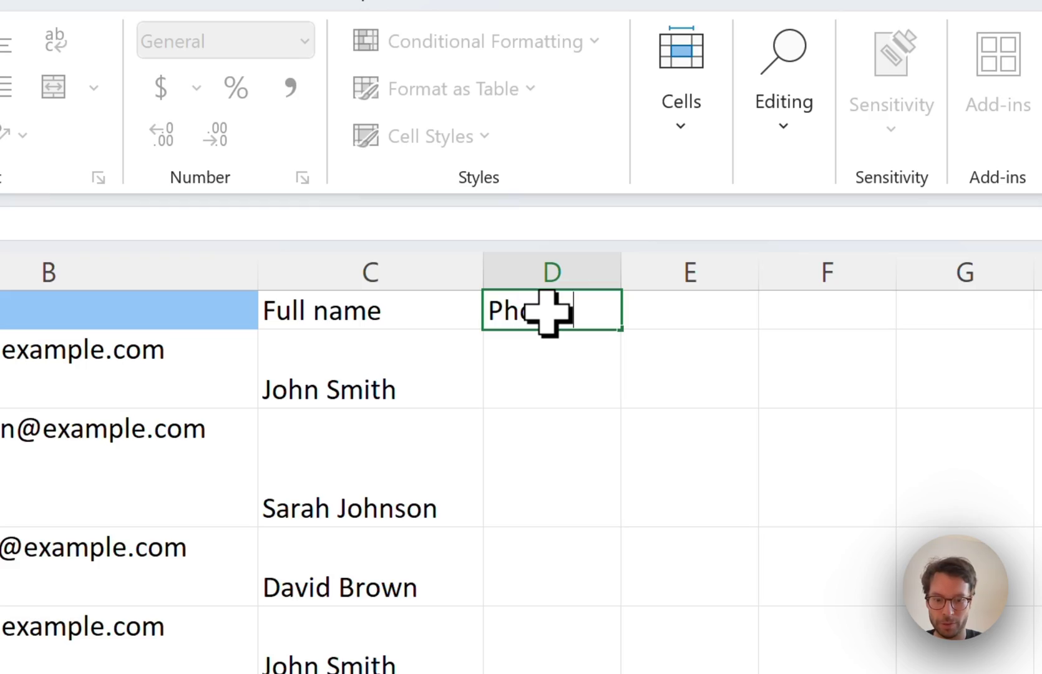
type("one #")
key("Return")
Correct D2 to =GPT_EXTRACT(A2,"phone number") after the mistyped function name errors
type("=")
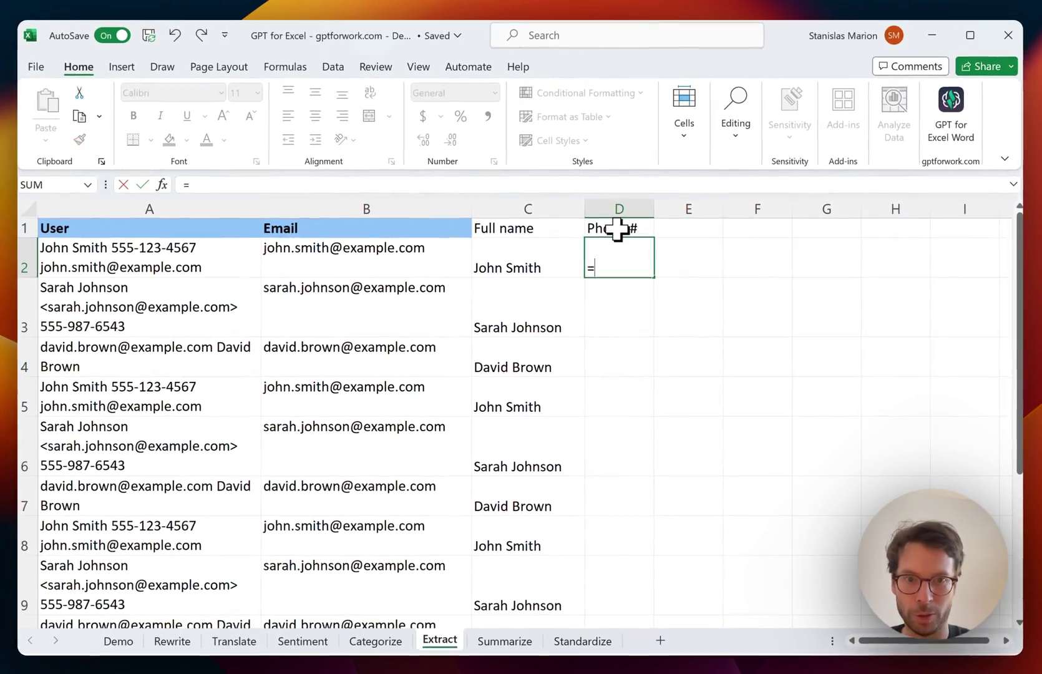
type("gpt_extr")
key("Return")
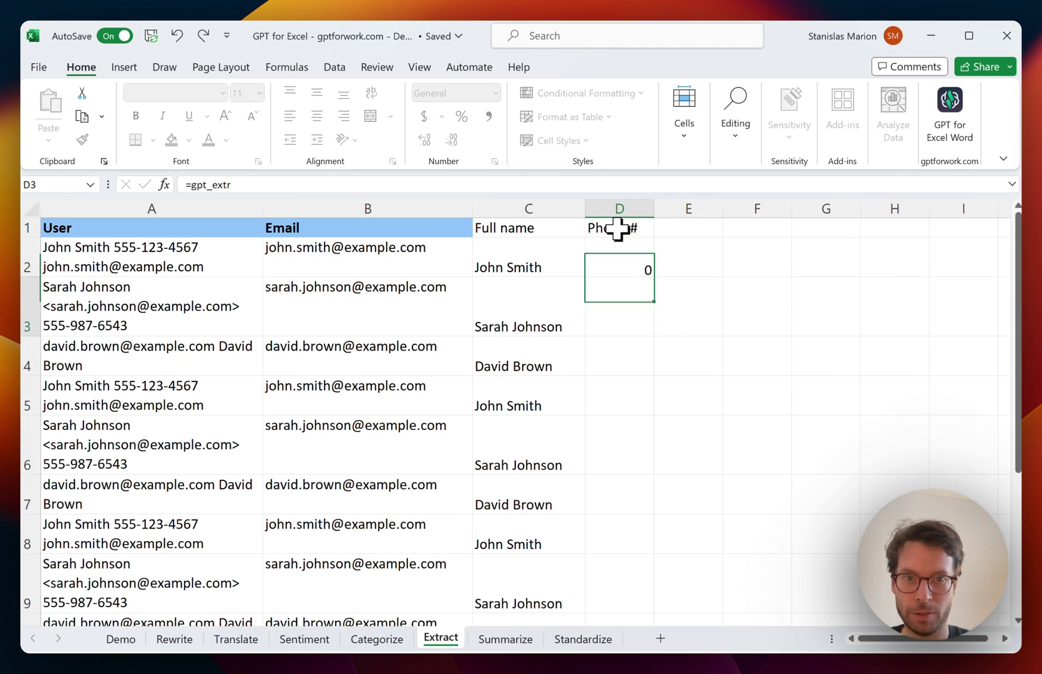
key("Up")
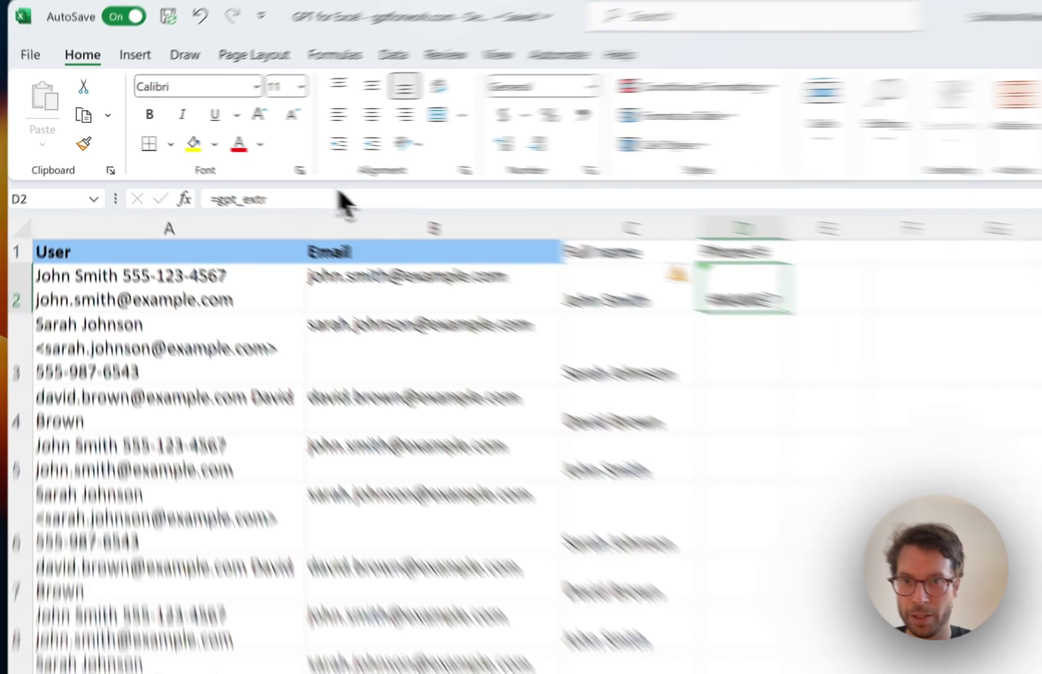
left_click(284, 180)
type("ac")
key("Tab")
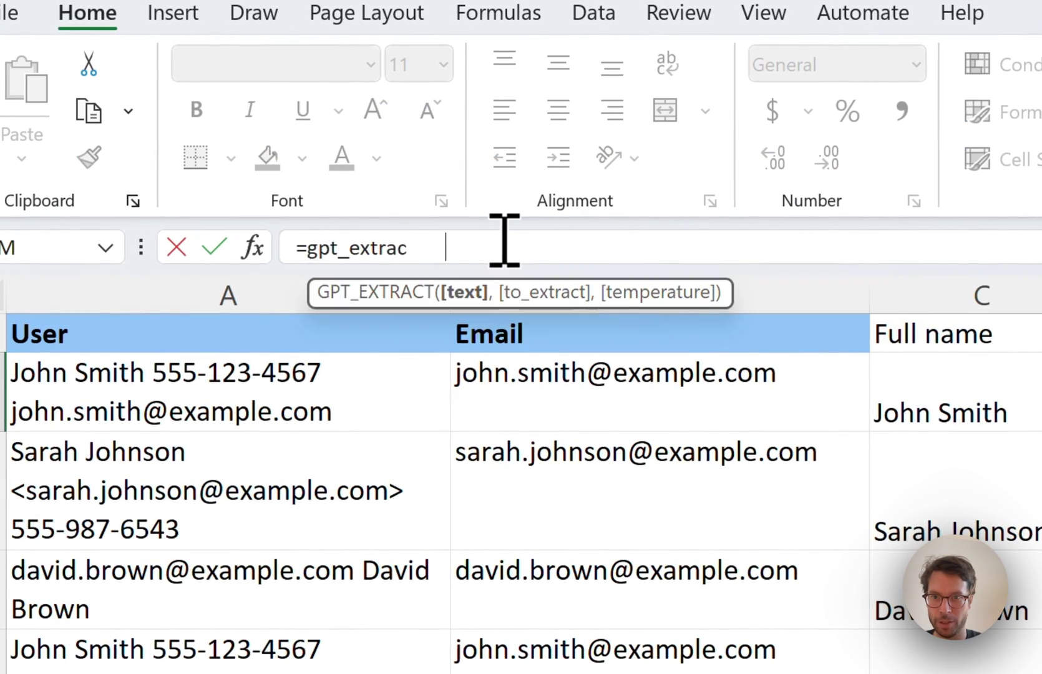
left_click(274, 383)
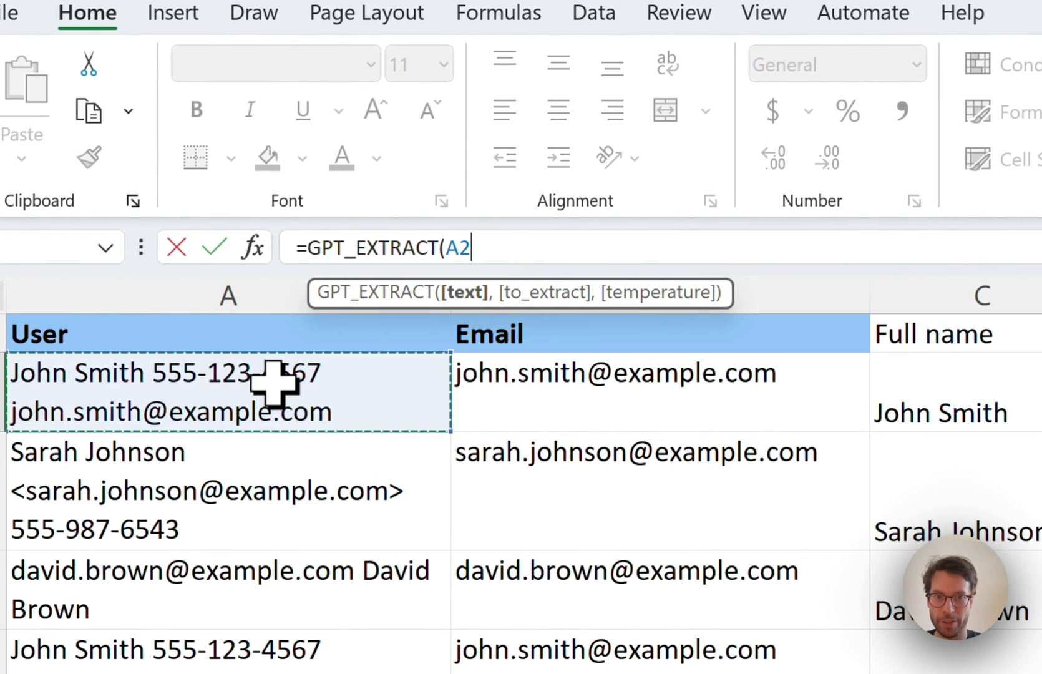
type(",")
type("\"")
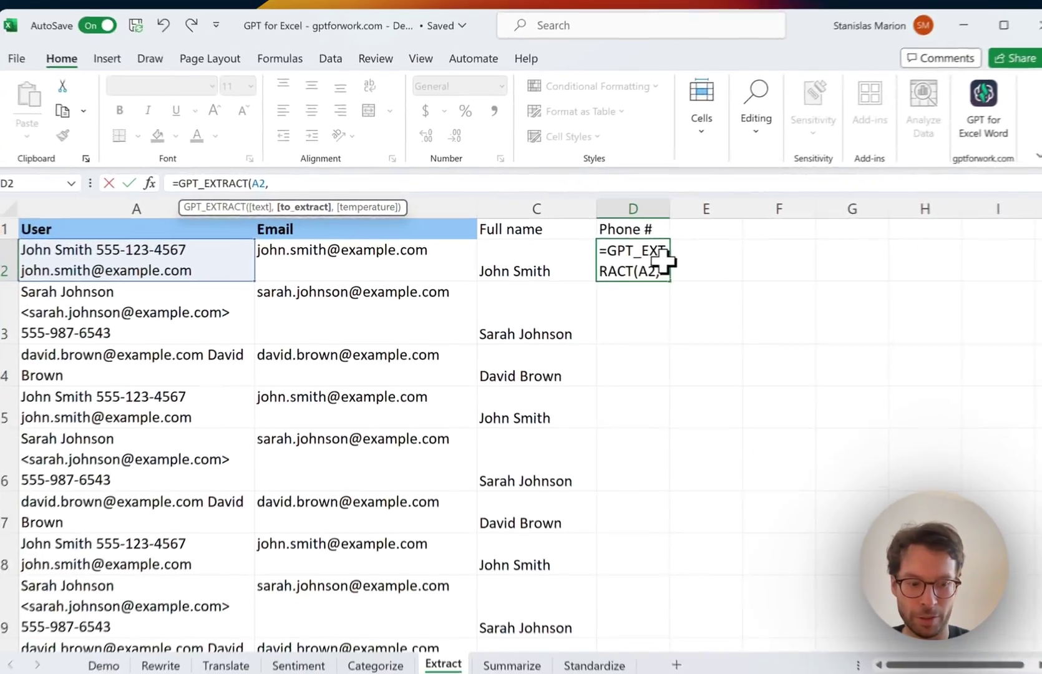
type("phone num")
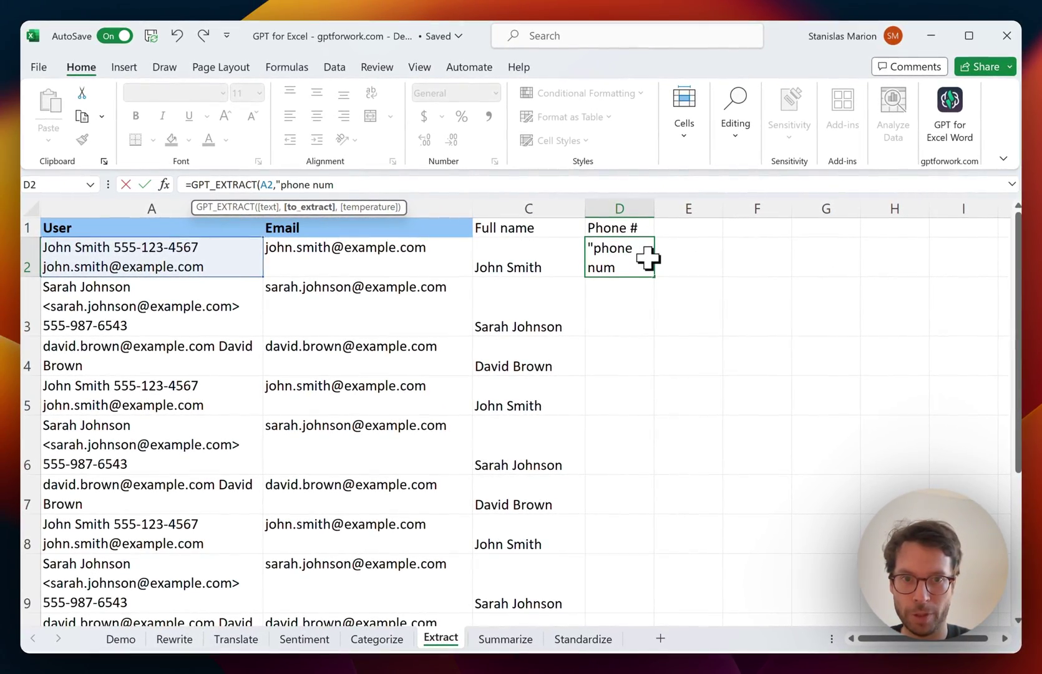
type("ber\")")
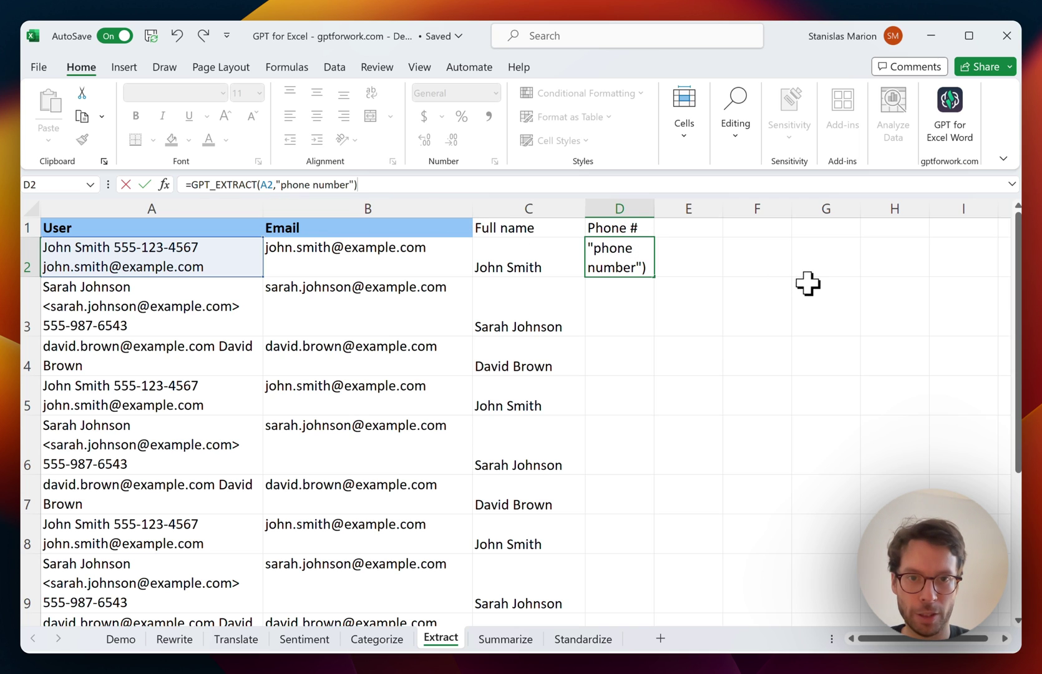
key("Return")
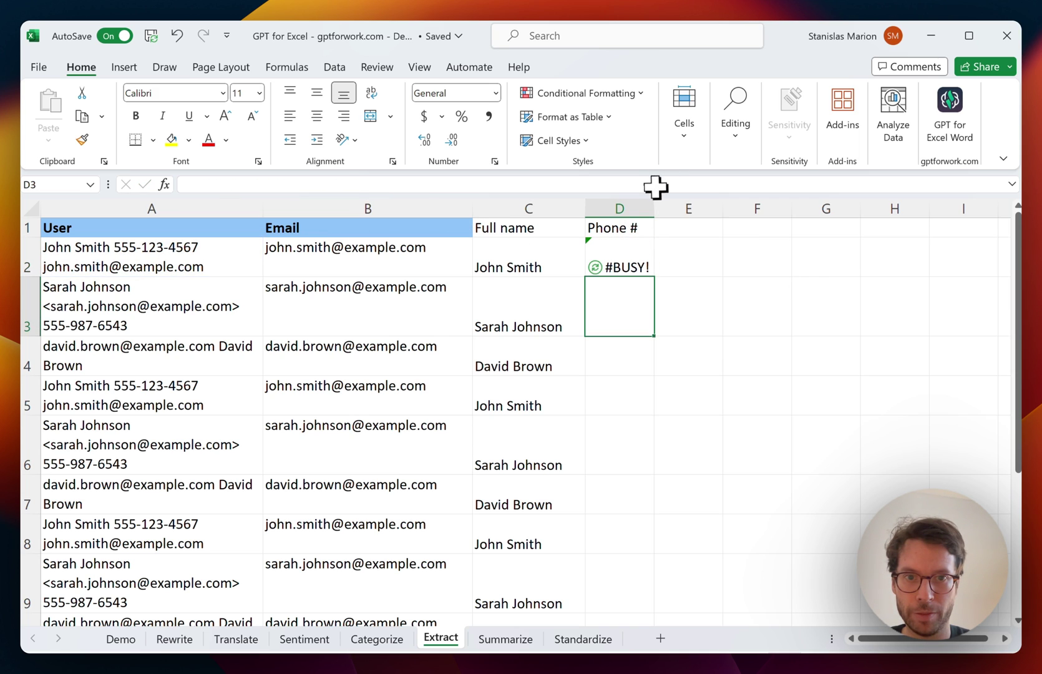
Widen column D and fill D2's phone number formula down the column
left_click_drag(654, 201, 715, 206)
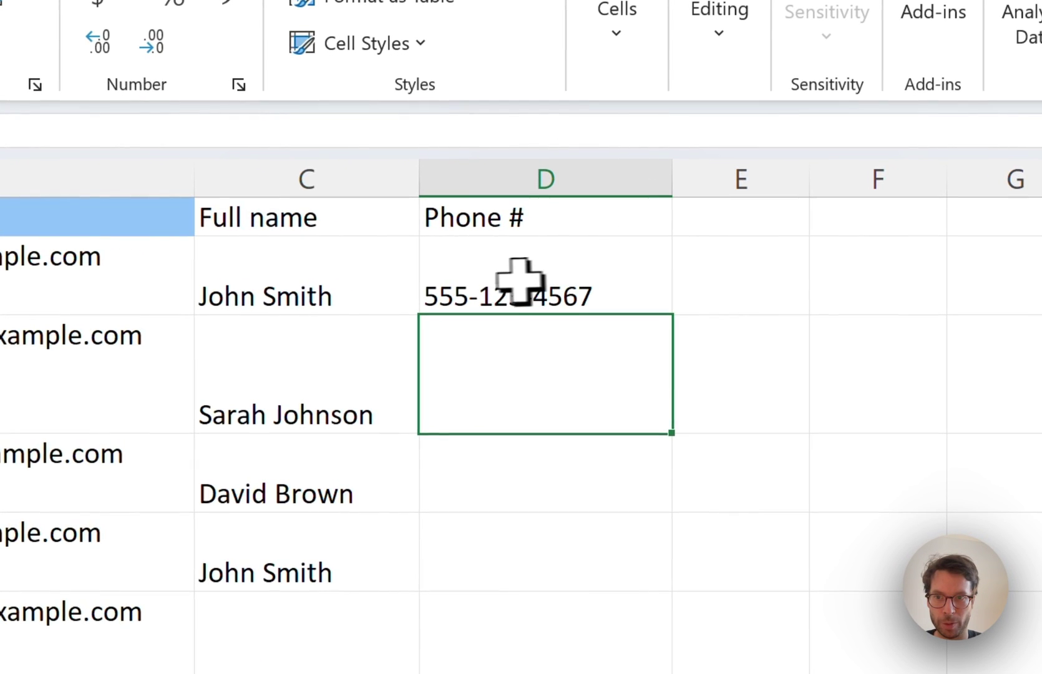
left_click(646, 273)
double_click(679, 318)
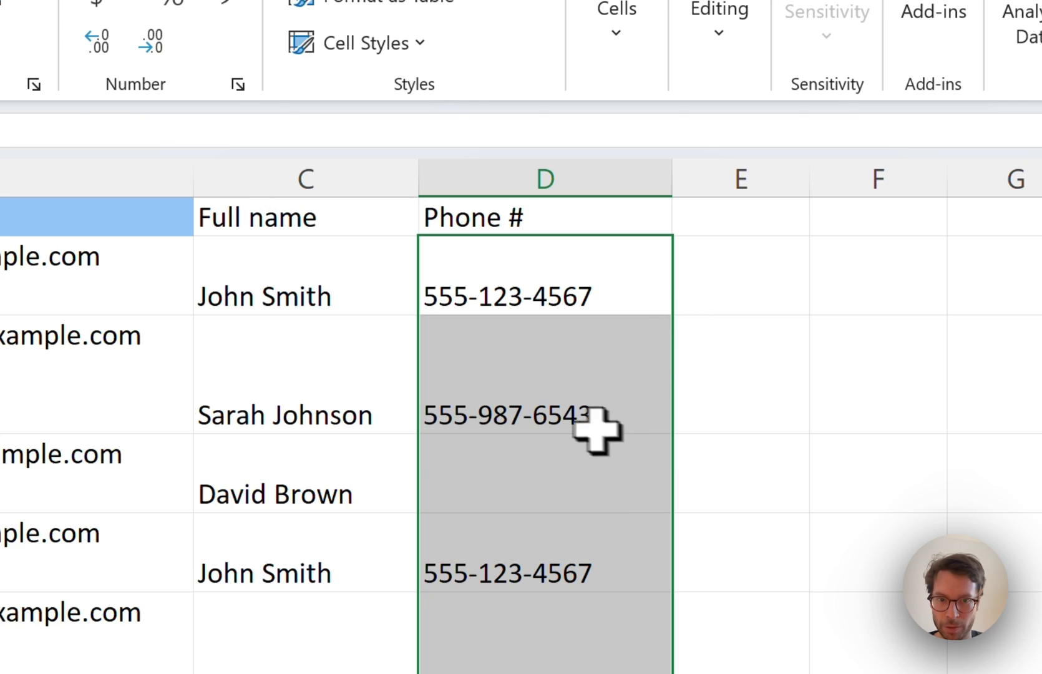
Review the extracted phone numbers, including empty D4 where A4 has none, then go to Summarize
left_click(621, 411)
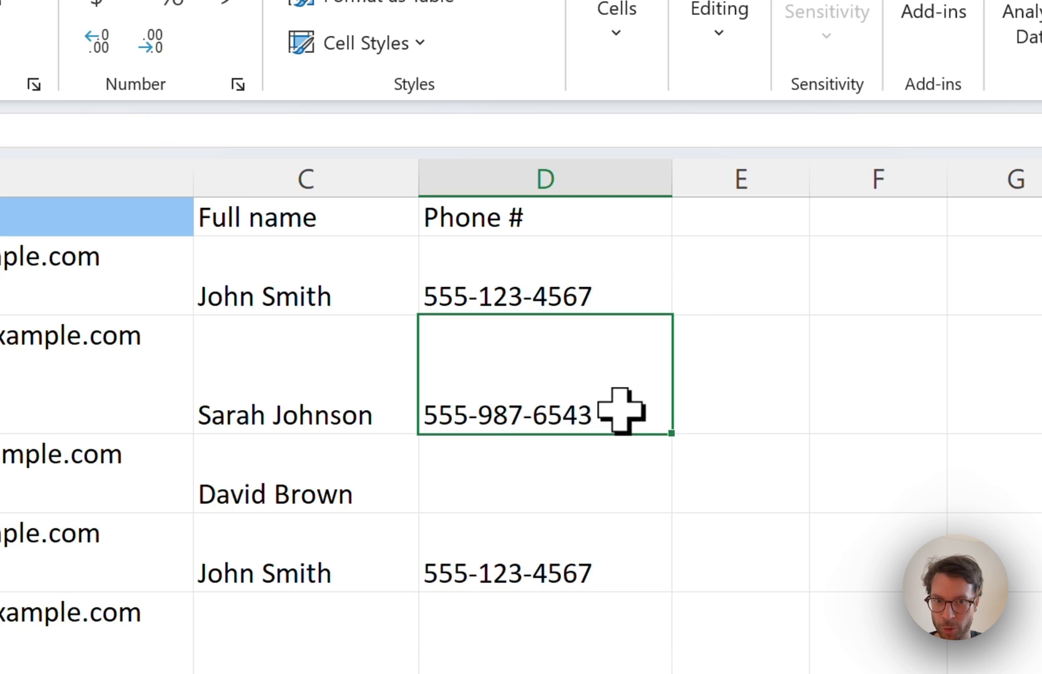
left_click(522, 487)
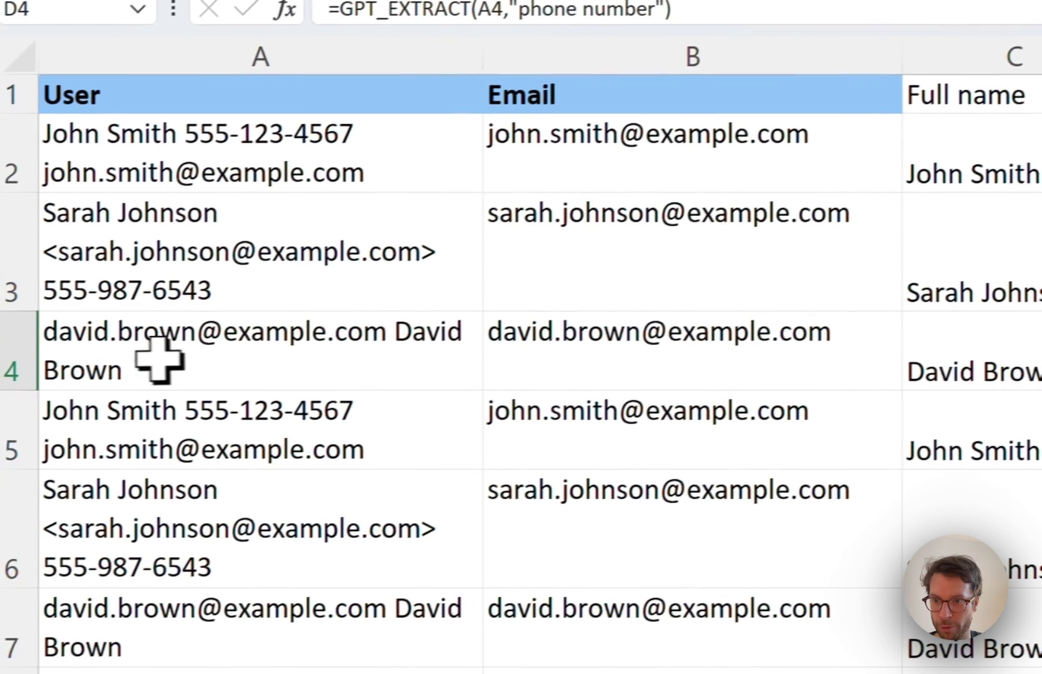
left_click(187, 356)
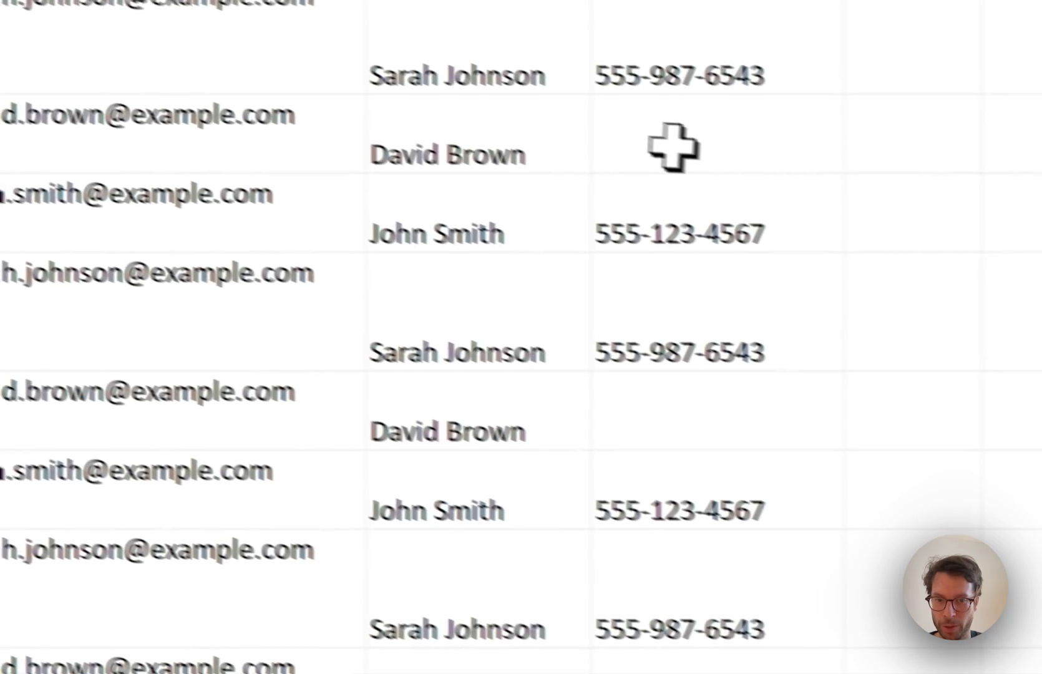
left_click(611, 121)
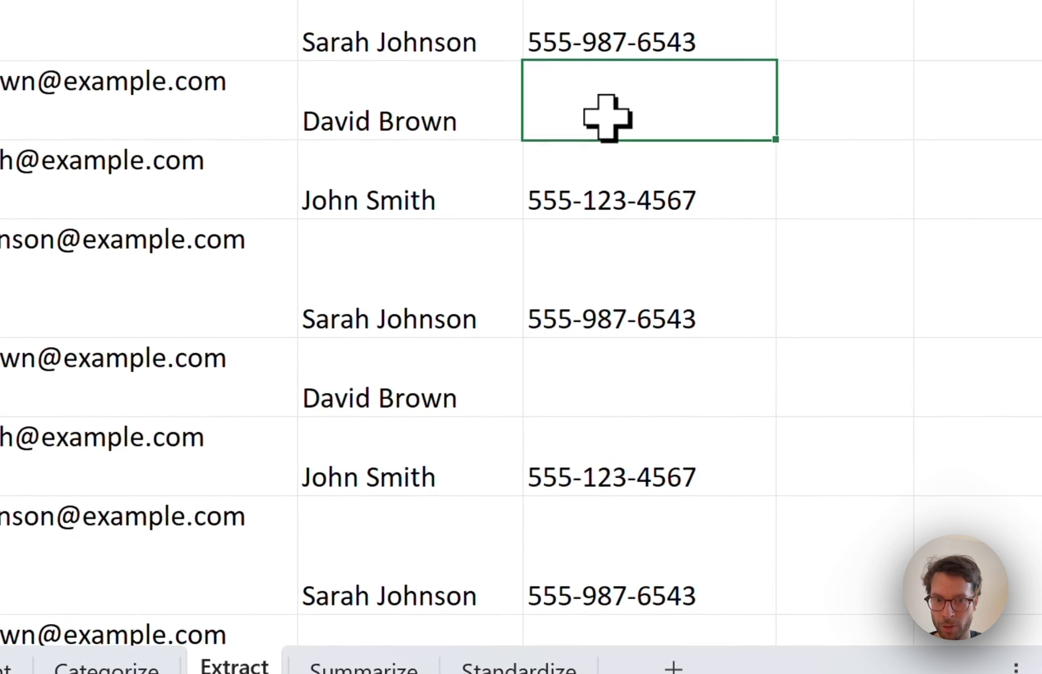
scroll(606, 118, "down", 3)
scroll(661, 173, "up", 3)
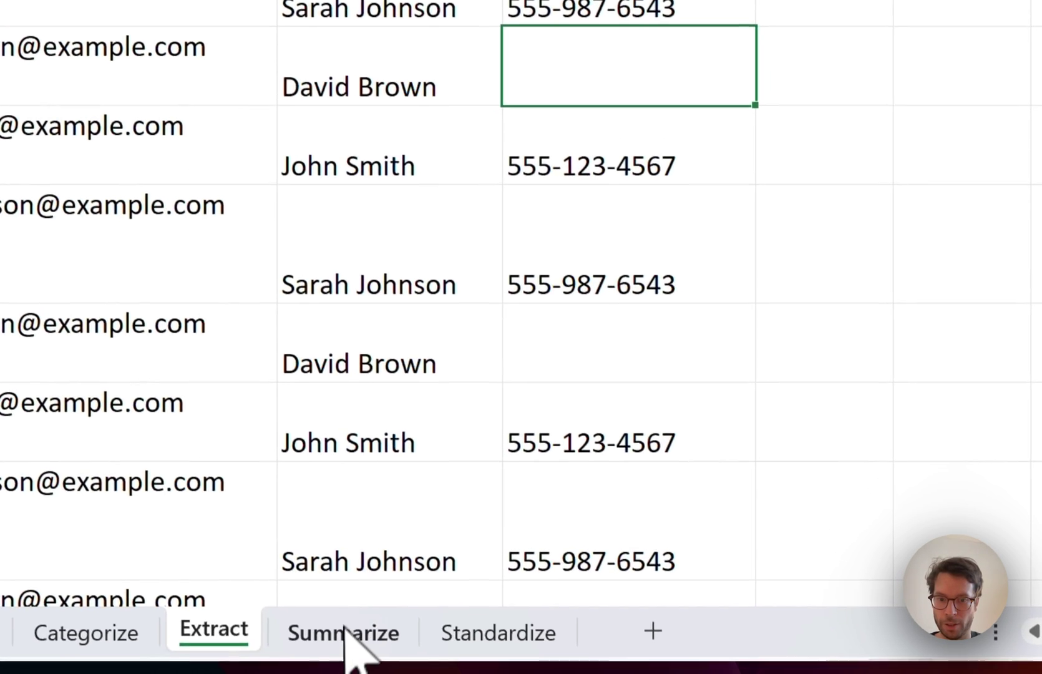
left_click(344, 630)
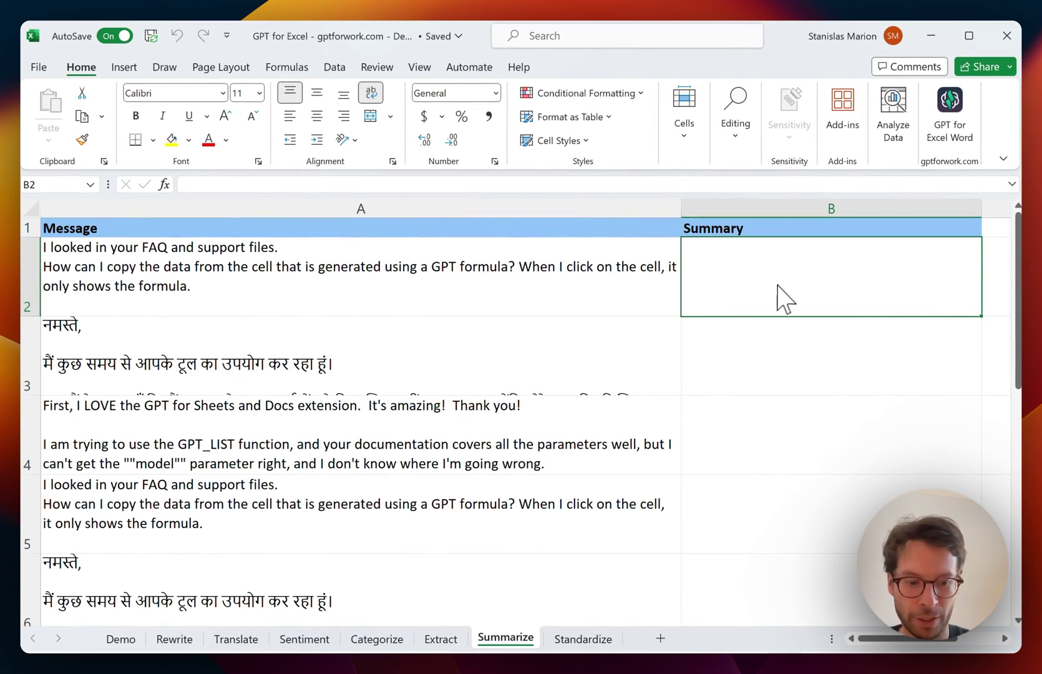
Enter =GPT_SUMMARIZE(A2,"concise summary of this user feedback, in English") in B2
type("=")
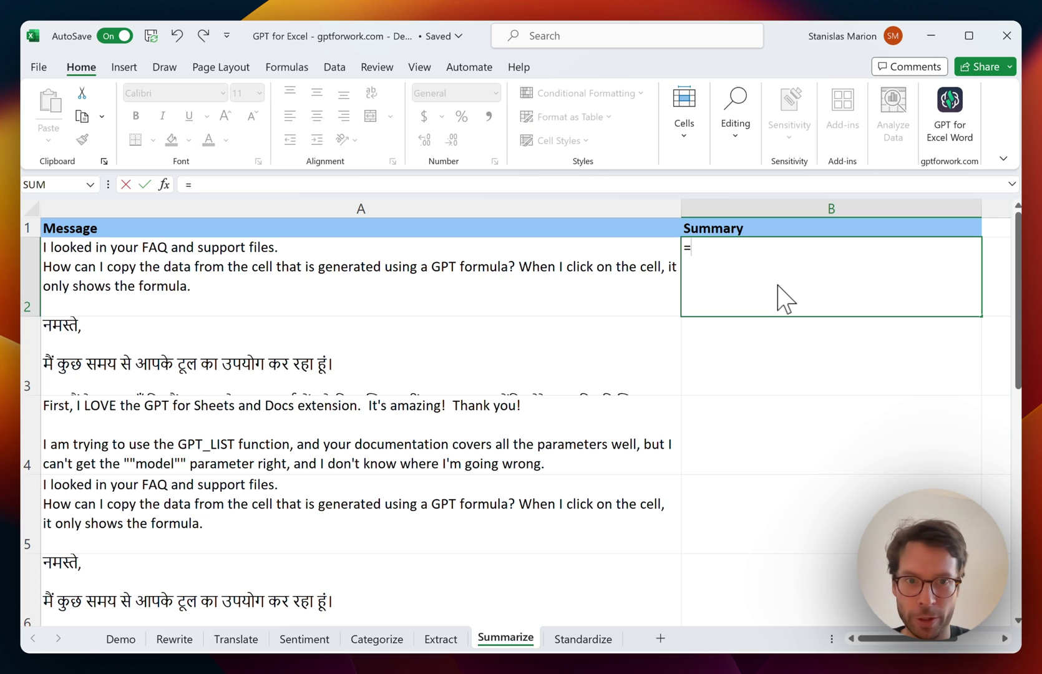
type("gpt")
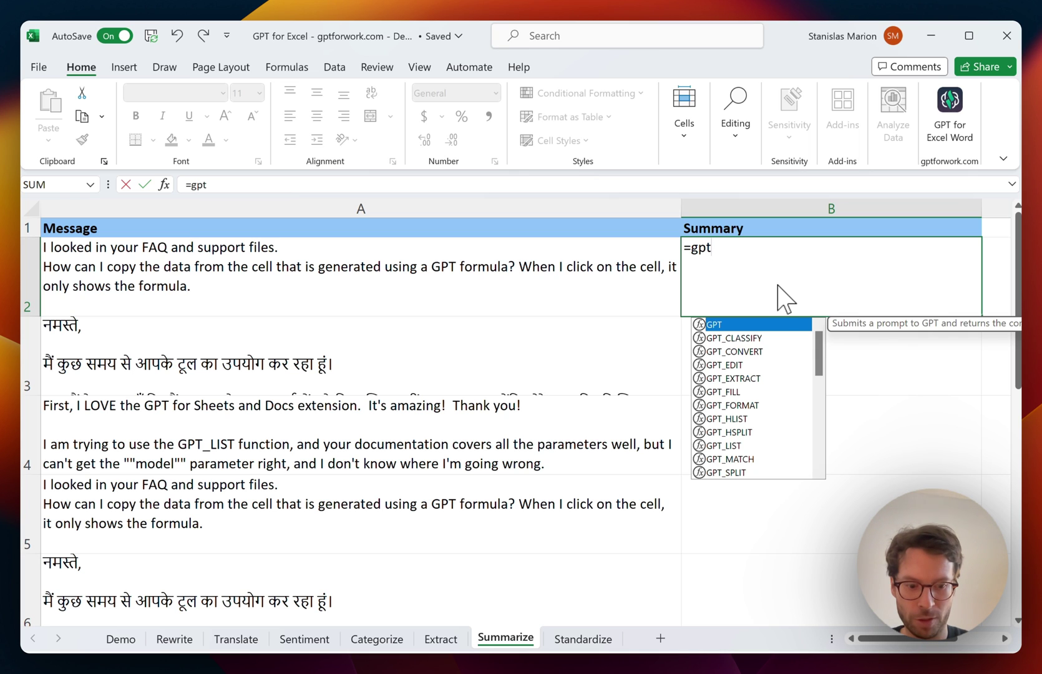
type("_sum")
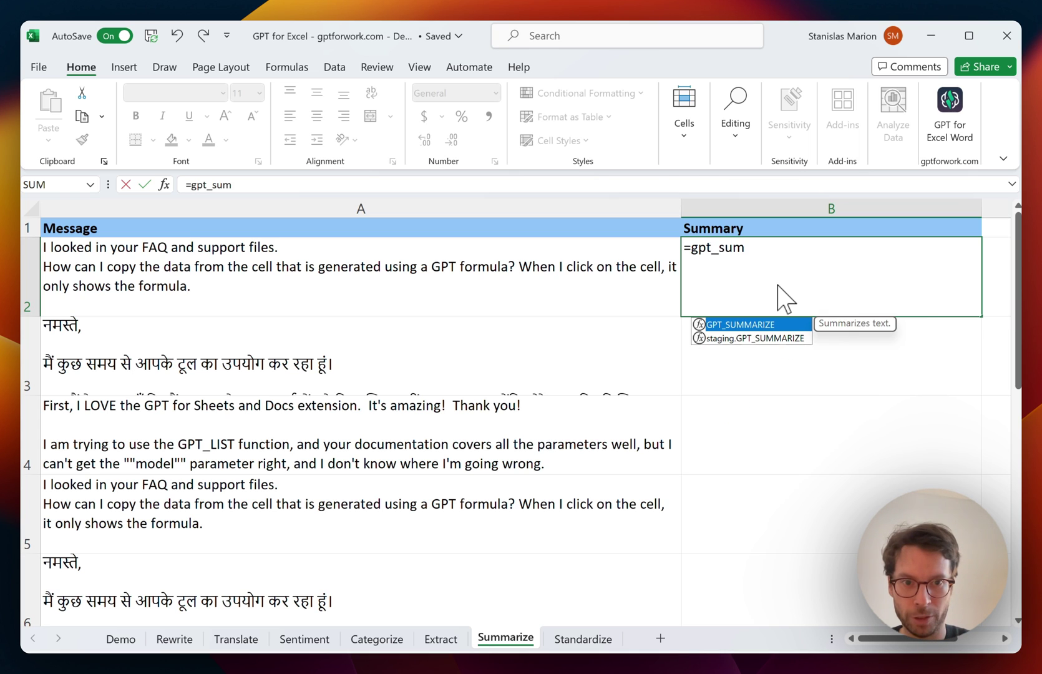
key("Tab")
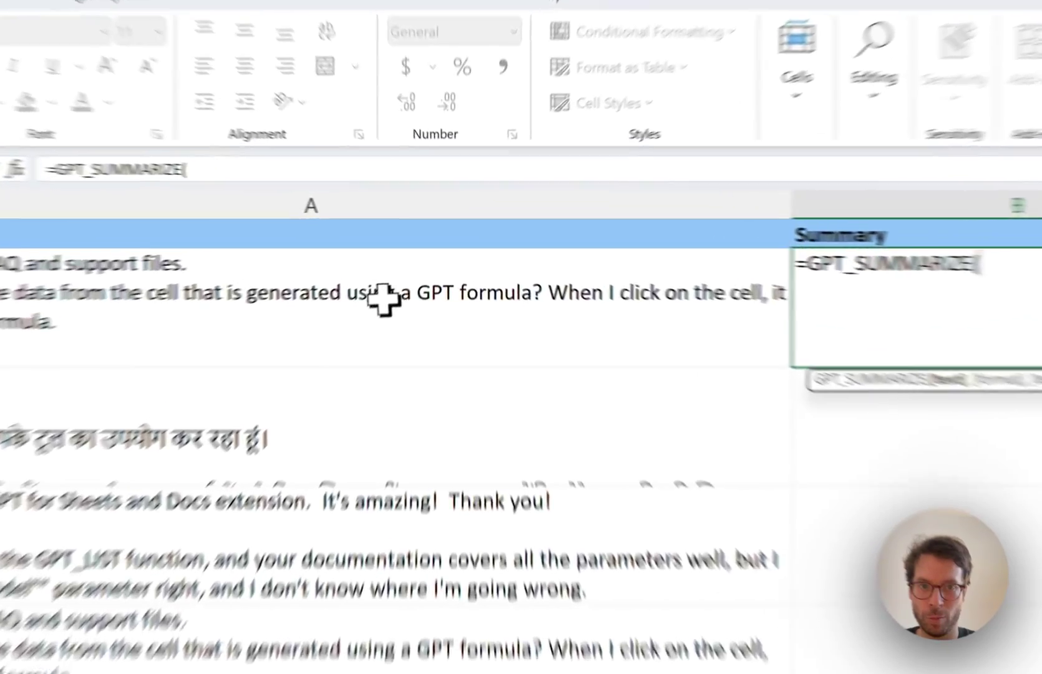
left_click(409, 272)
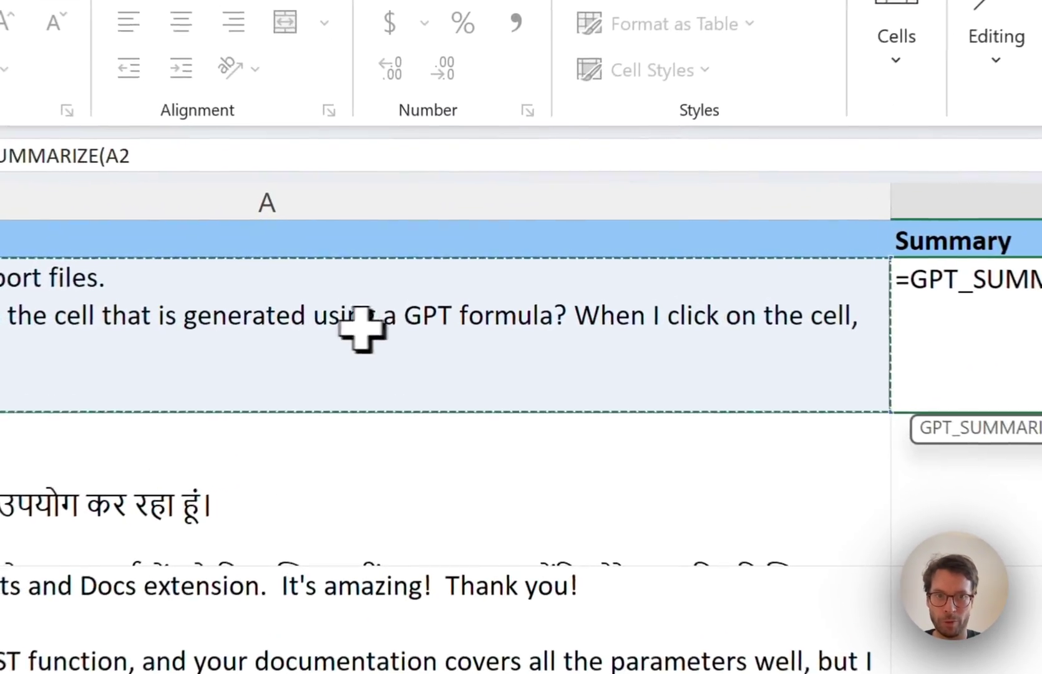
type(",")
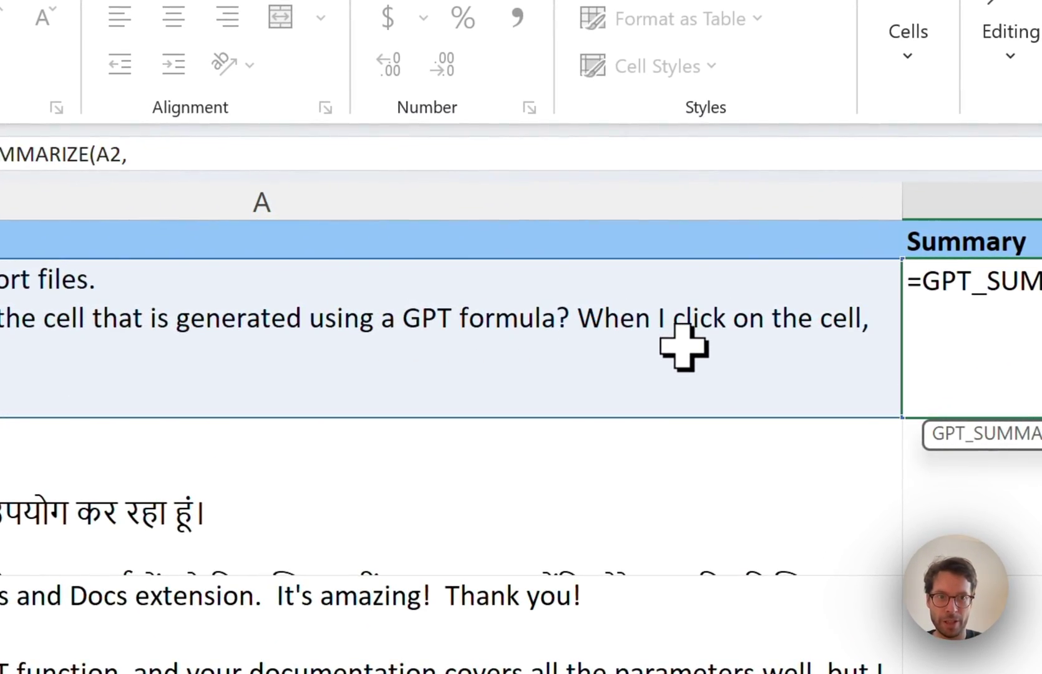
type("\"")
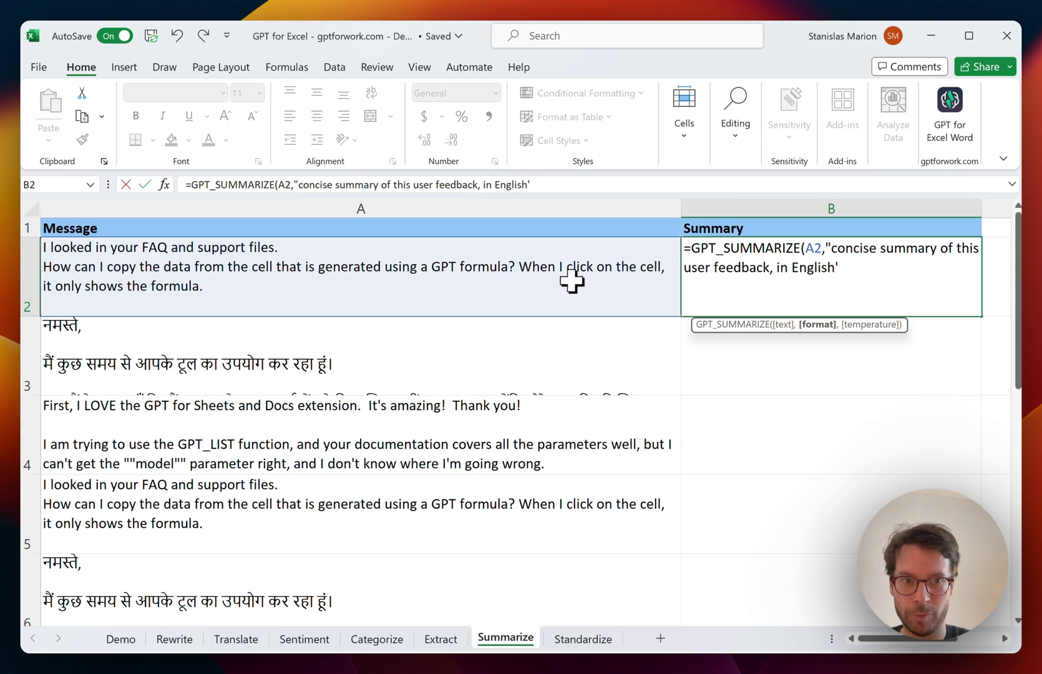
type(")")
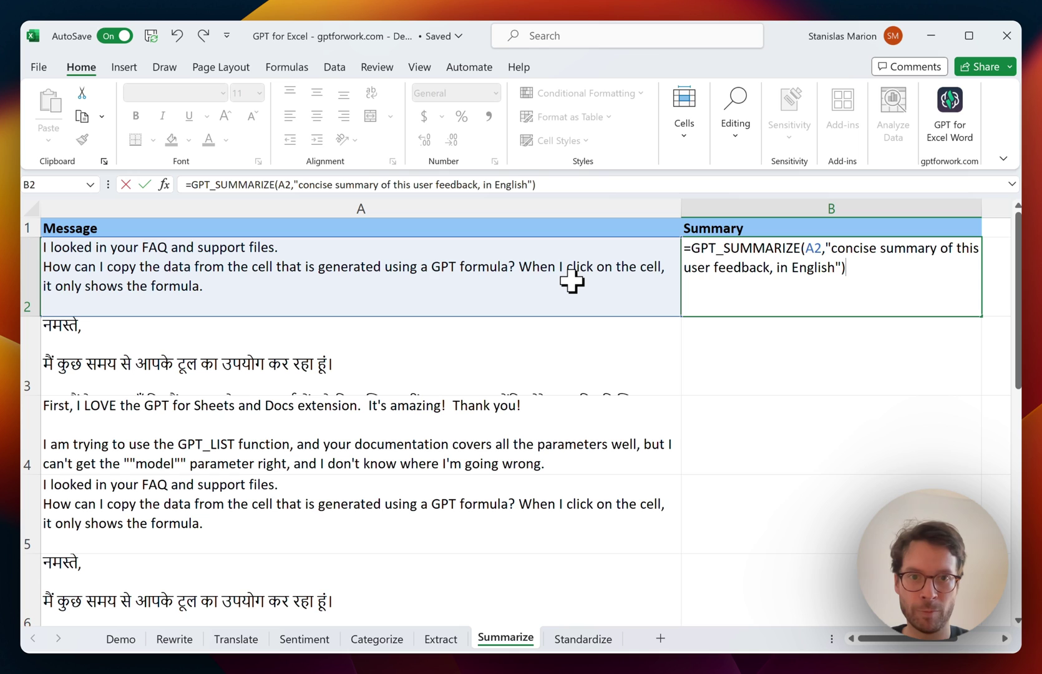
key("Return")
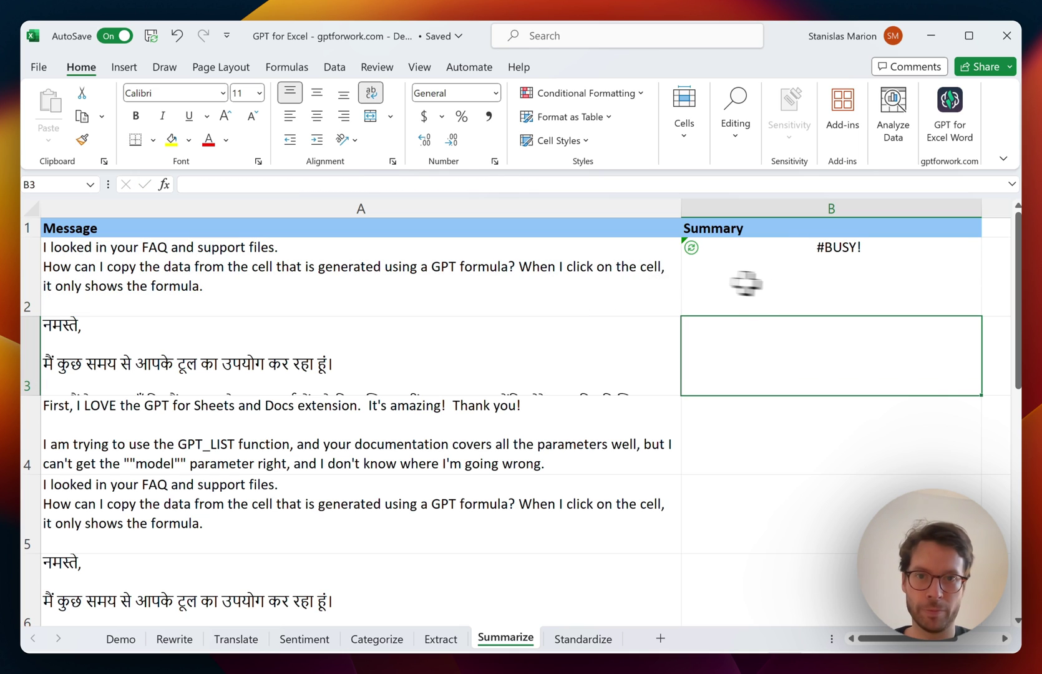
Fill B2's summary formula down to row 10 and review results, including the Hindi message
left_click(814, 286)
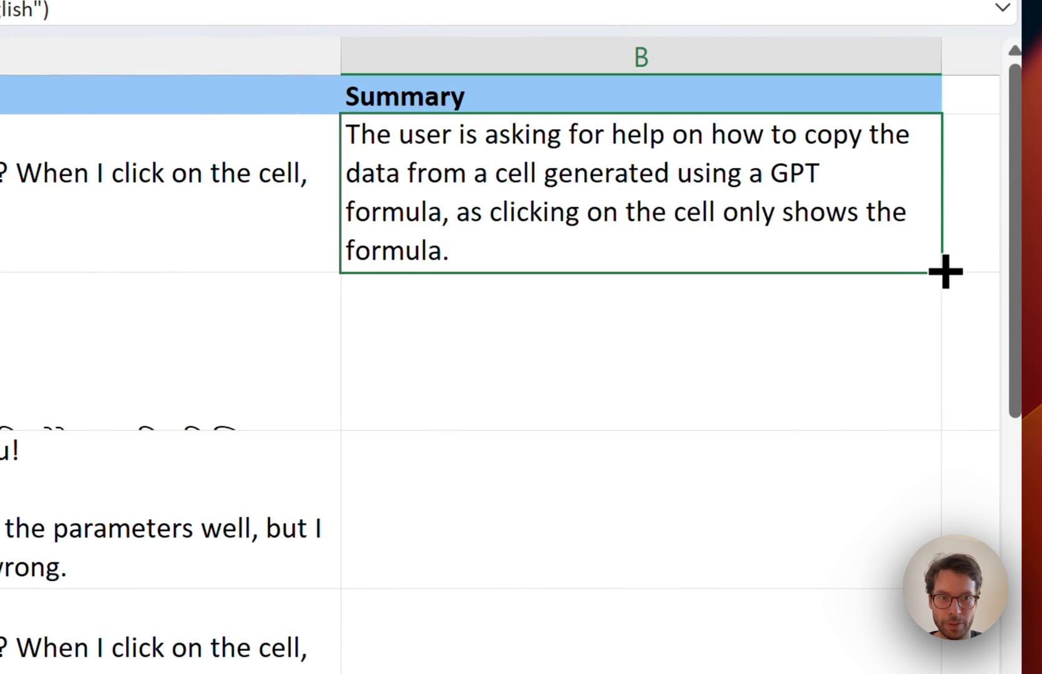
double_click(945, 271)
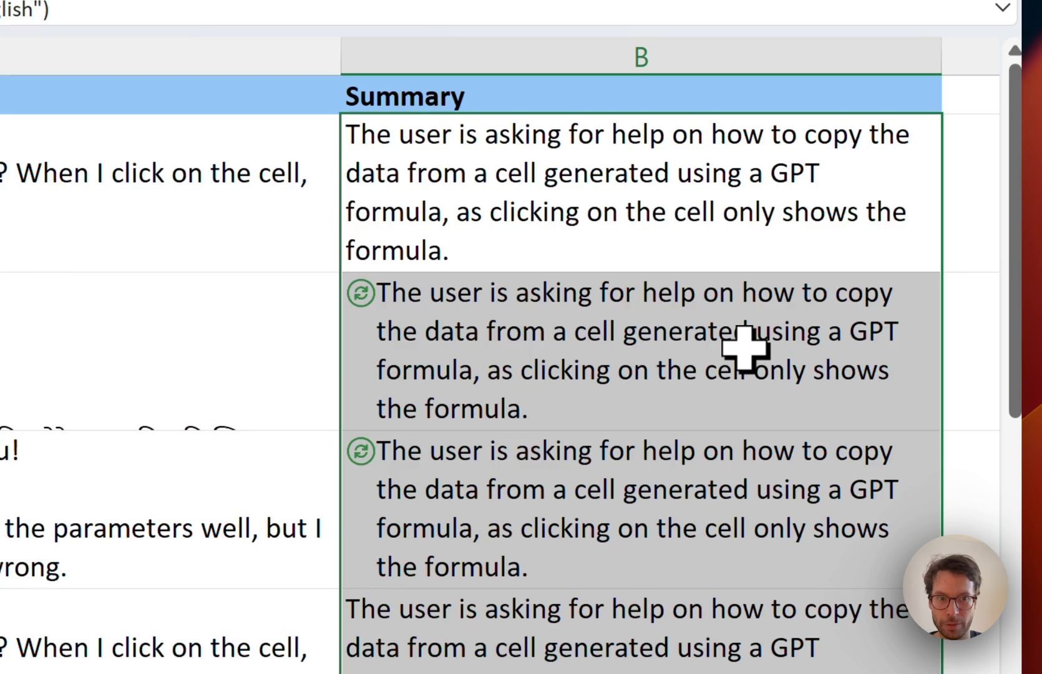
left_click(565, 365)
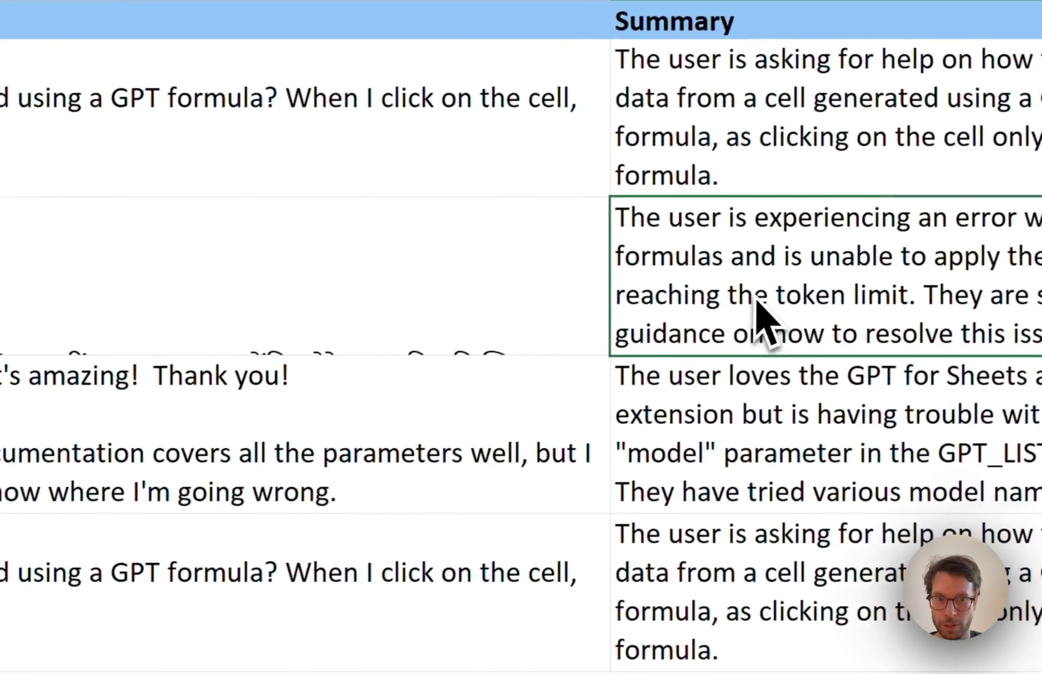
left_click(121, 338)
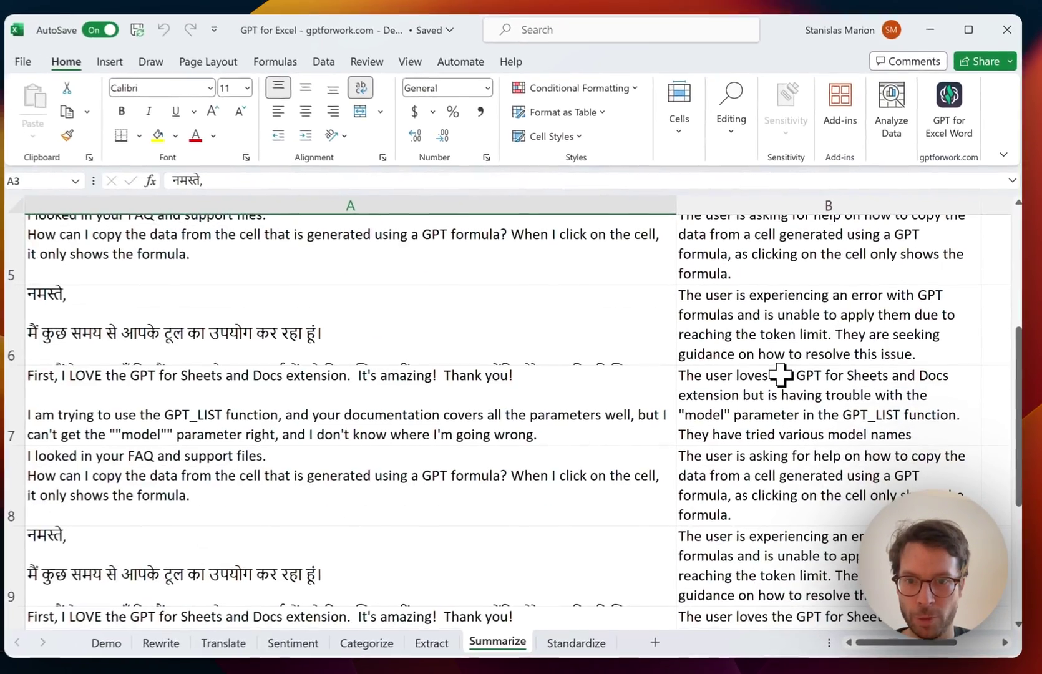
scroll(574, 353, "down", 1)
scroll(784, 374, "down", 1)
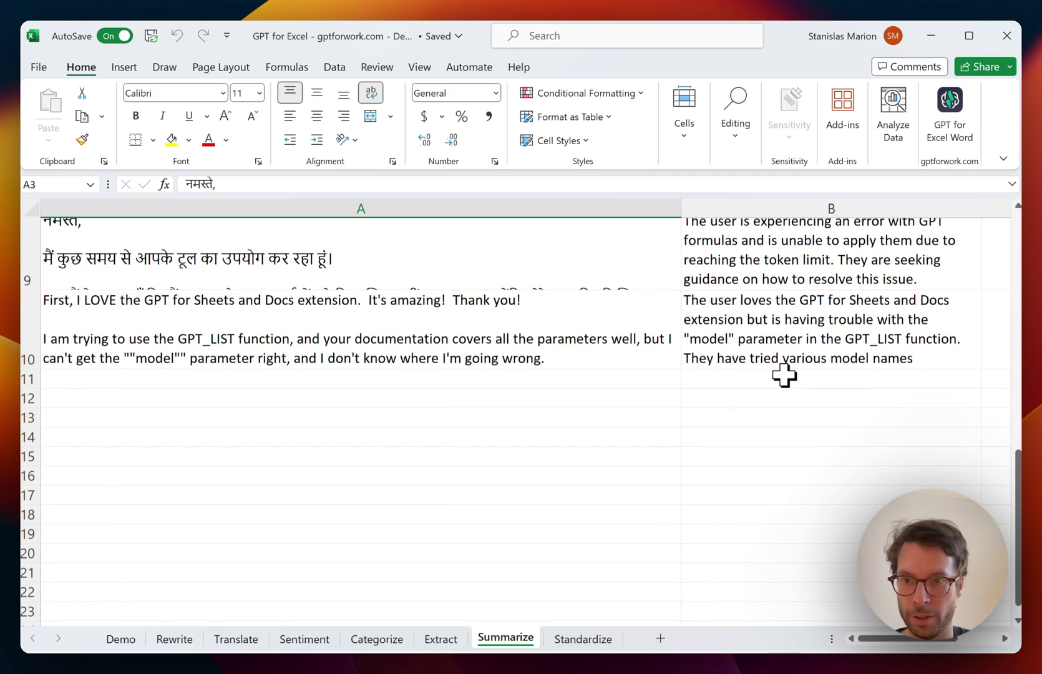
scroll(784, 374, "up", 1)
scroll(784, 374, "up", 5)
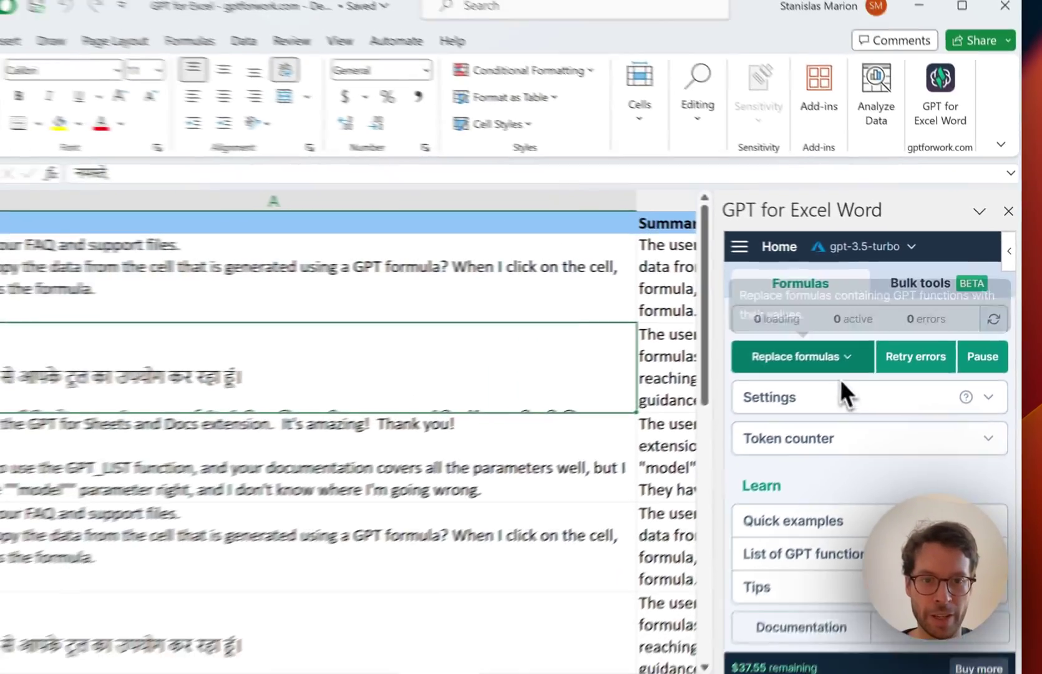
Go to the Rewrite sheet with its =GPT("optimize this title for SEO") results
scroll(601, 421, "right", 10)
scroll(601, 422, "left", 10)
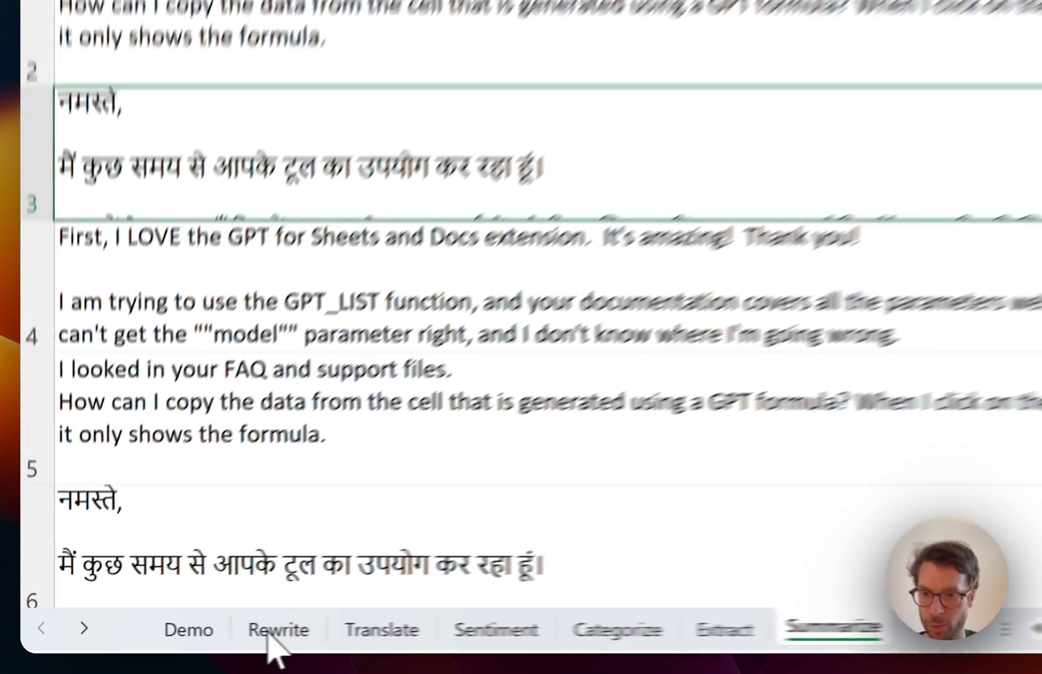
left_click(172, 638)
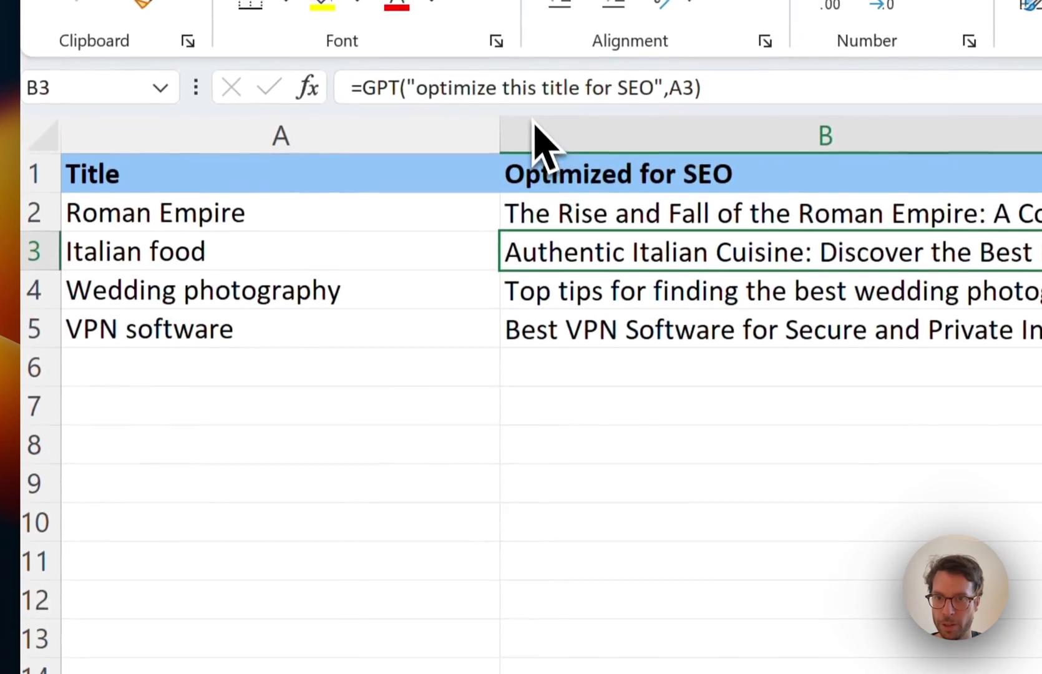
Convert the B2:B5 SEO title formulas to static values with Replace formulas > In selection
left_click(738, 221)
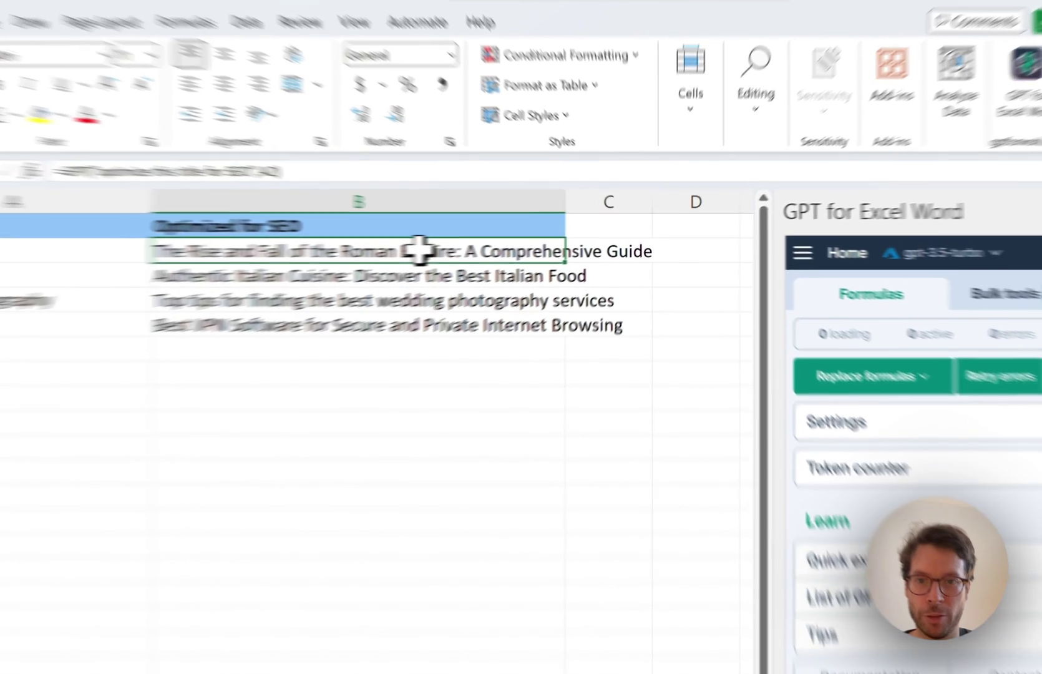
left_click_drag(489, 242, 477, 305)
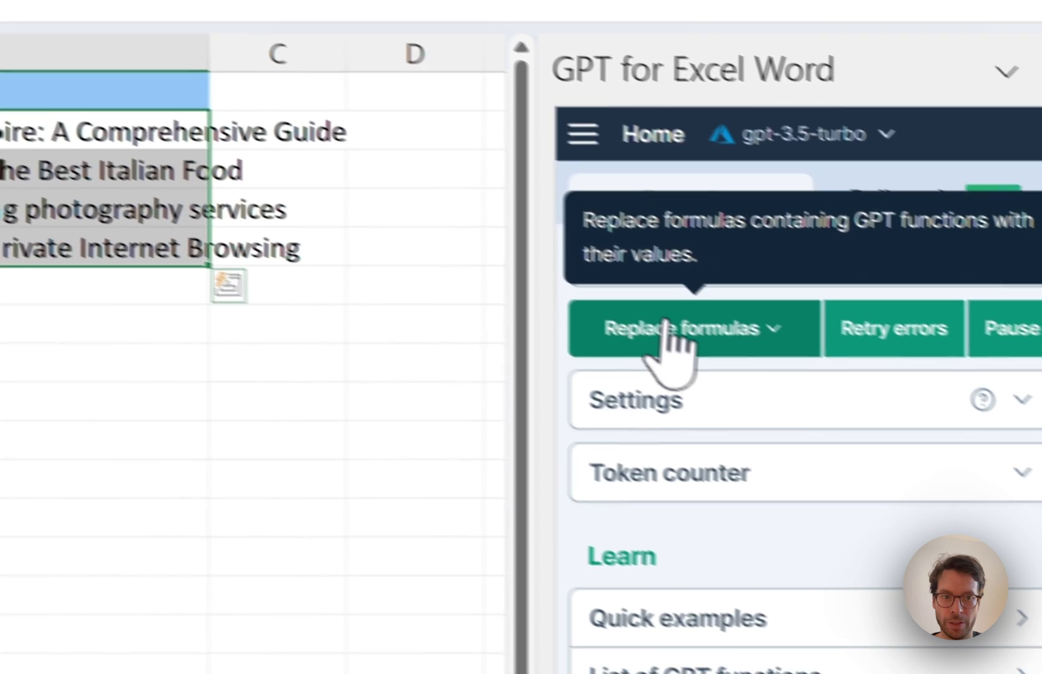
left_click(666, 324)
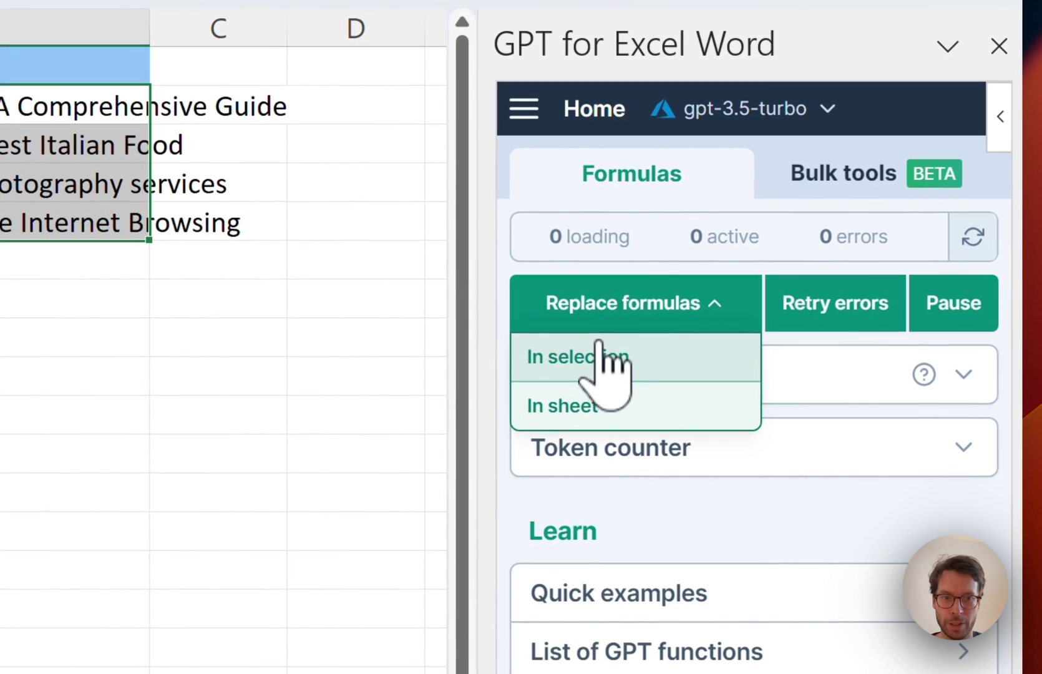
left_click(666, 378)
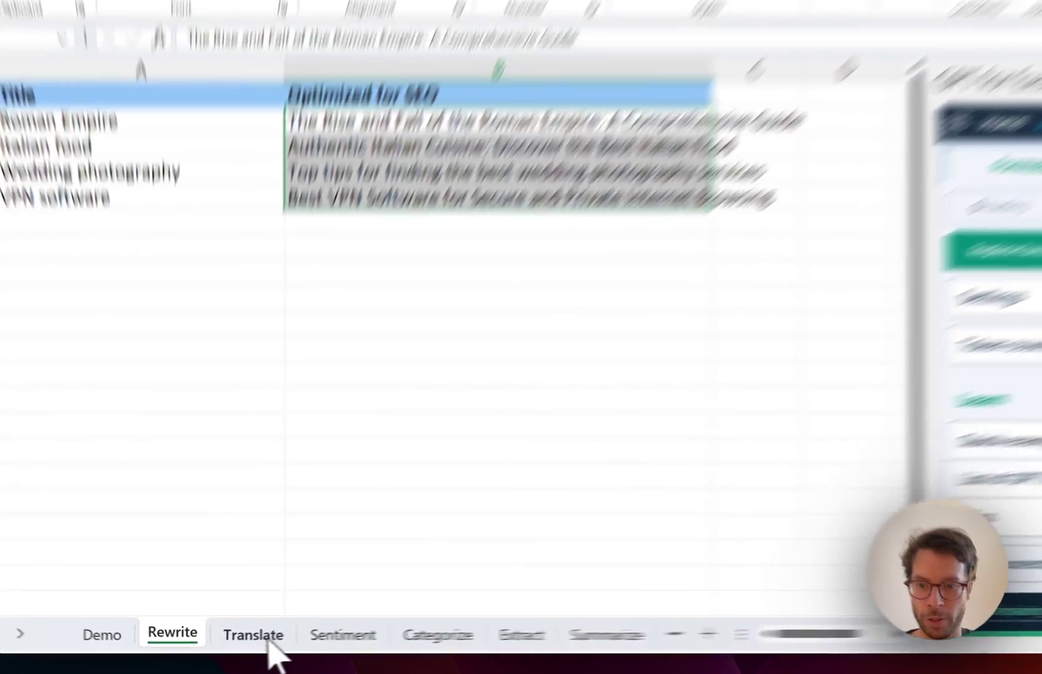
On the Translate sheet, replace every GPT formula with static values and confirm B2 holds French text
left_click(236, 638)
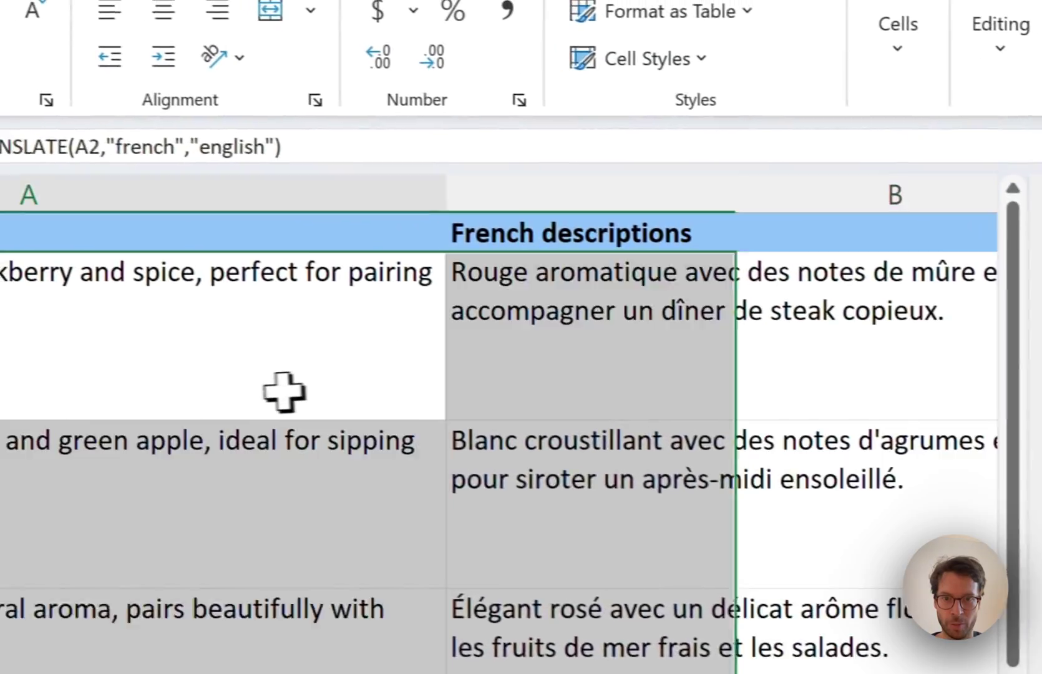
left_click(63, 187)
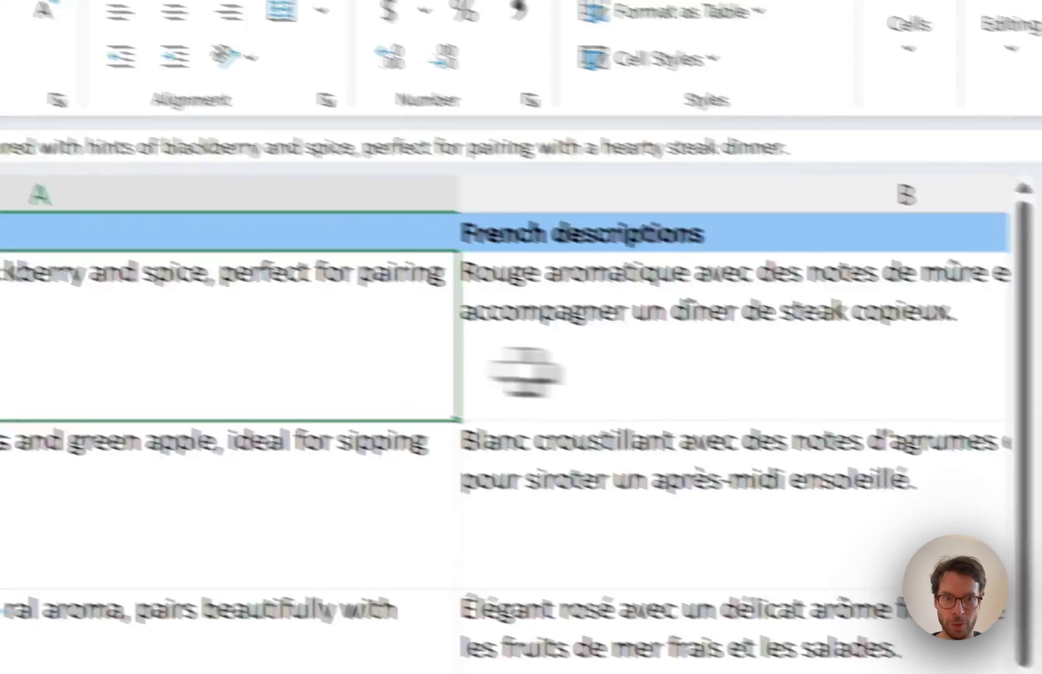
left_click(823, 368)
left_click(724, 454)
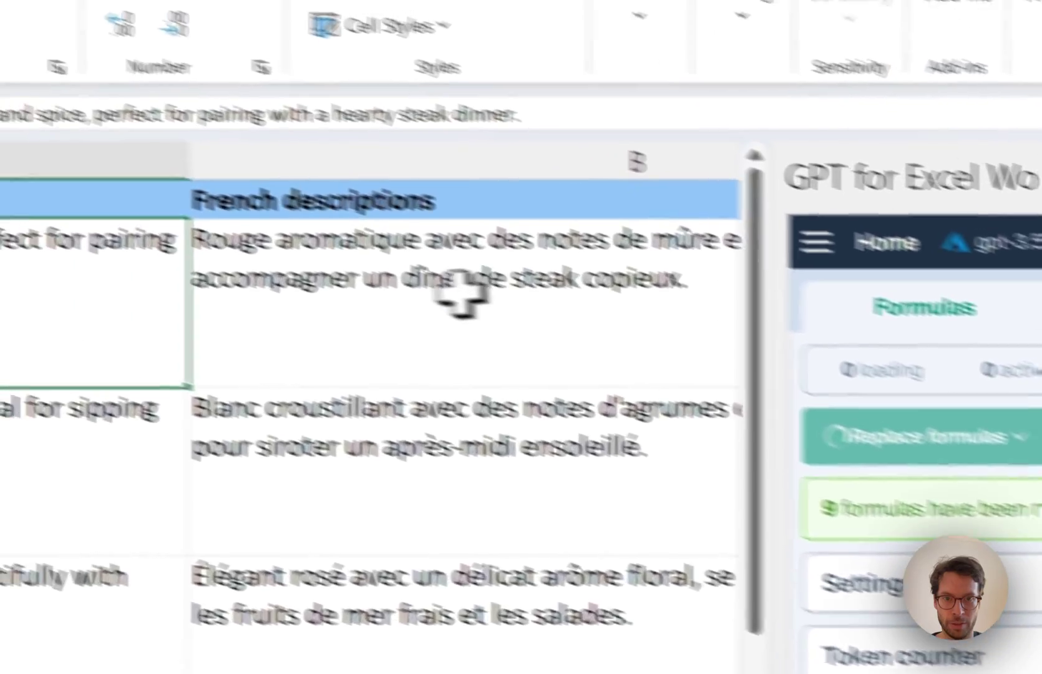
left_click(23, 226)
Narrow column A and discard stray characters typed into B2, leaving its text unchanged
scroll(383, 360, "right", 5)
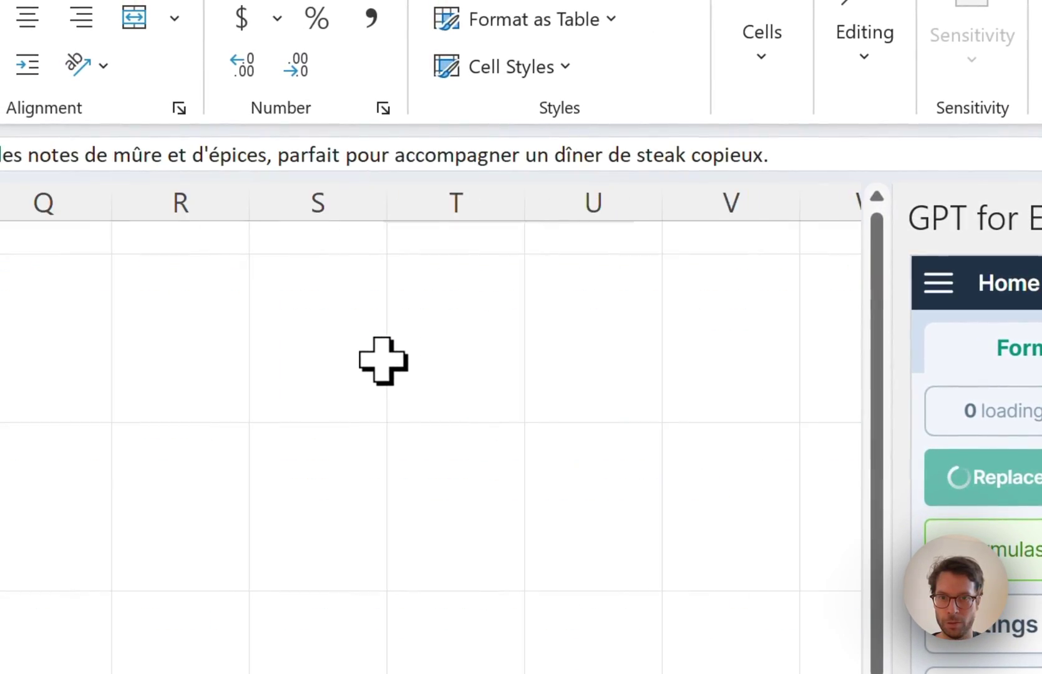
scroll(382, 360, "left", 5)
scroll(488, 291, "left", 3)
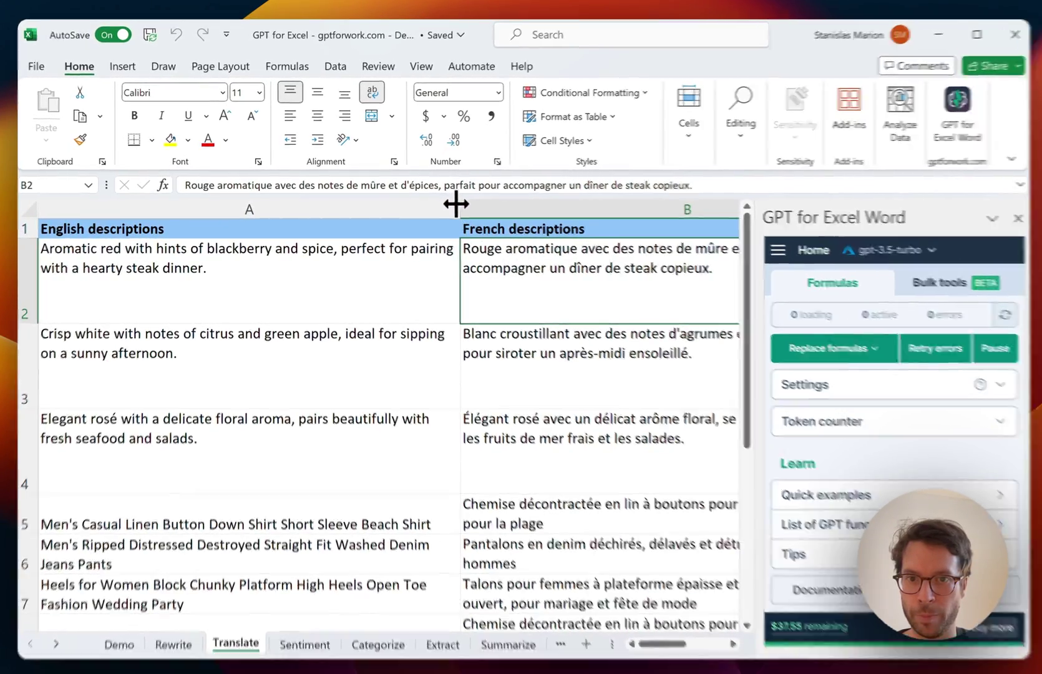
left_click_drag(456, 203, 338, 210)
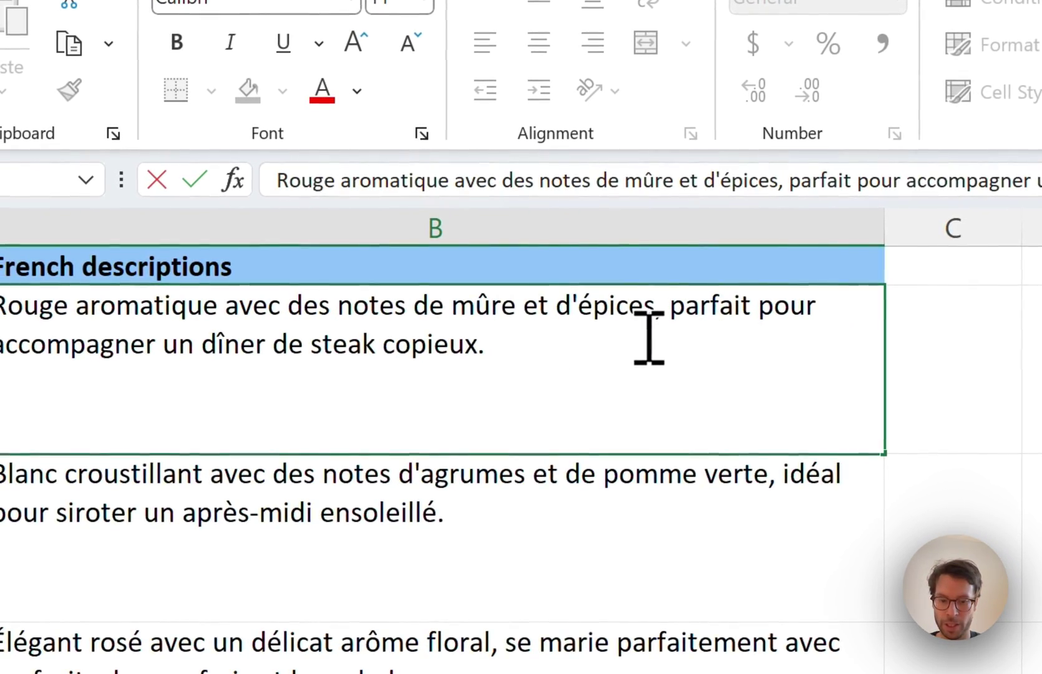
type("dfsd")
key("BackSpace")
key("BackSpace")
key("BackSpace")
key("BackSpace")
key("BackSpace")
key("BackSpace")
key("BackSpace")
key("BackSpace")
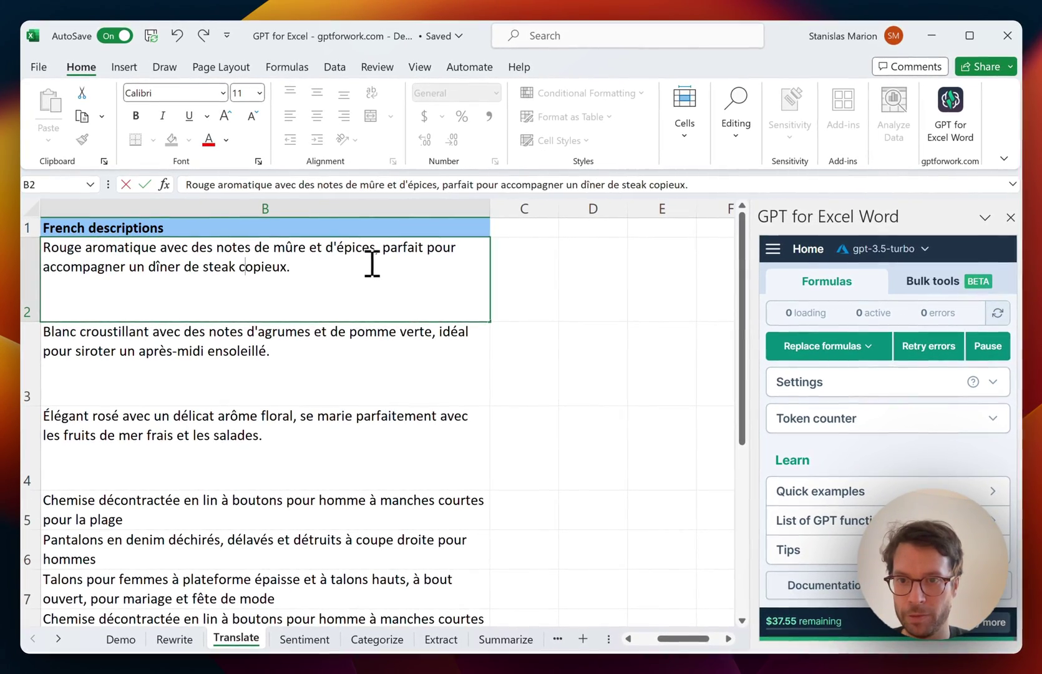
key("Return")
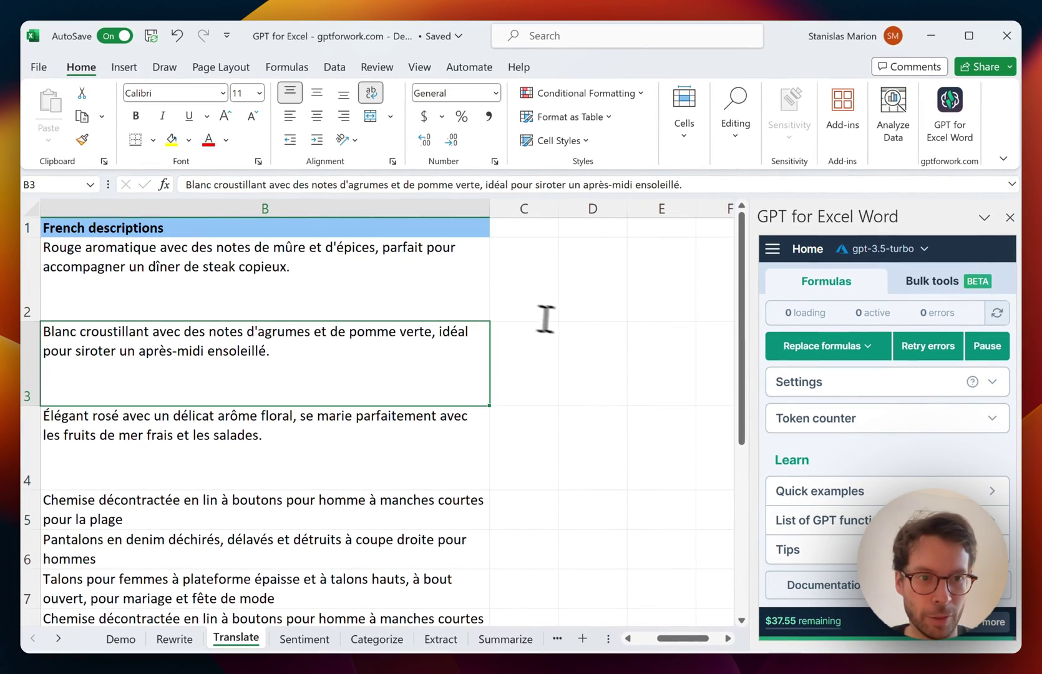
Move to the Sentiment sheet with Ctrl+Page Down
key("ctrl+Page_Down")
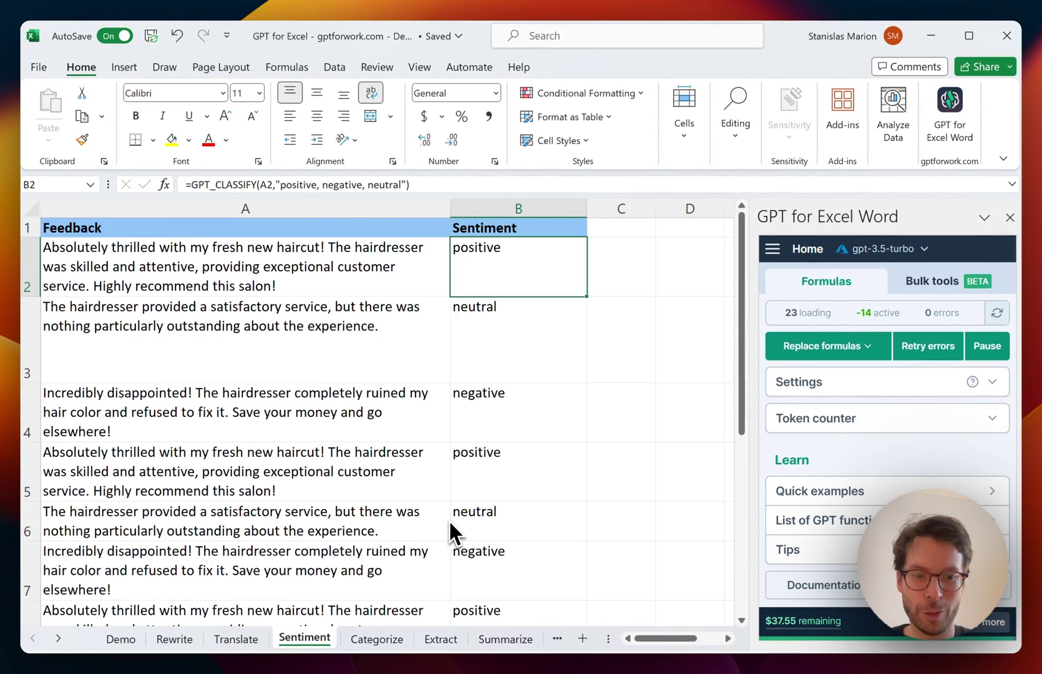